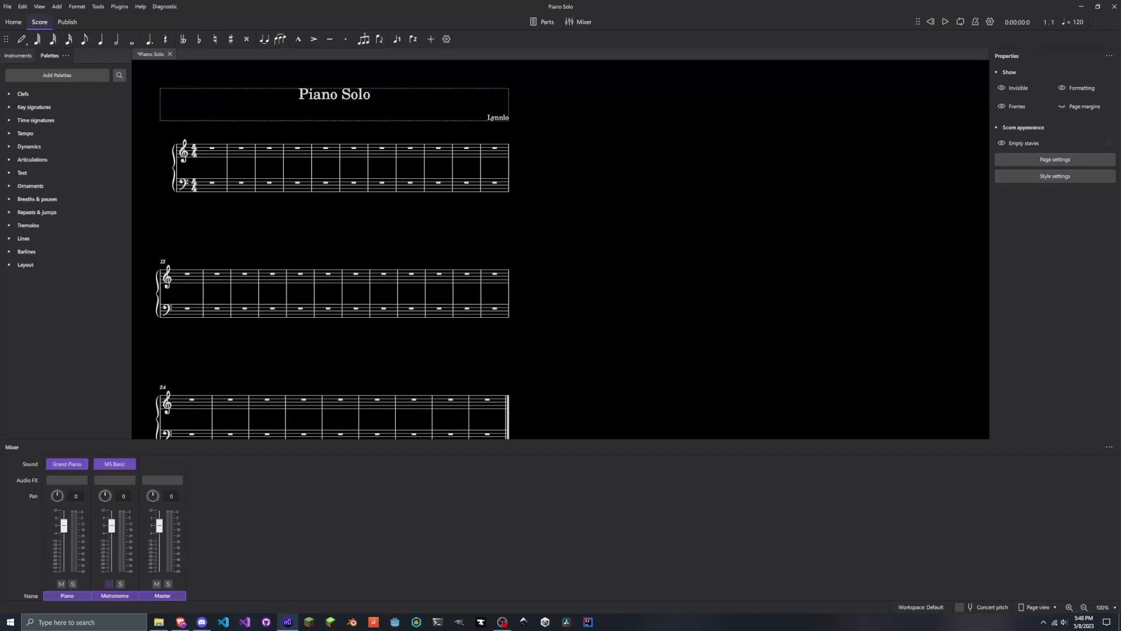
# Step: Switch the score display to continuous horizontal view
pyautogui.moveTo(311, 158); pyautogui.dragTo(547, 240)
pyautogui.scroll(2, 453, 233)
pyautogui.scroll(2, 527, 313)
pyautogui.moveTo(527, 313); pyautogui.dragTo(434, 345)
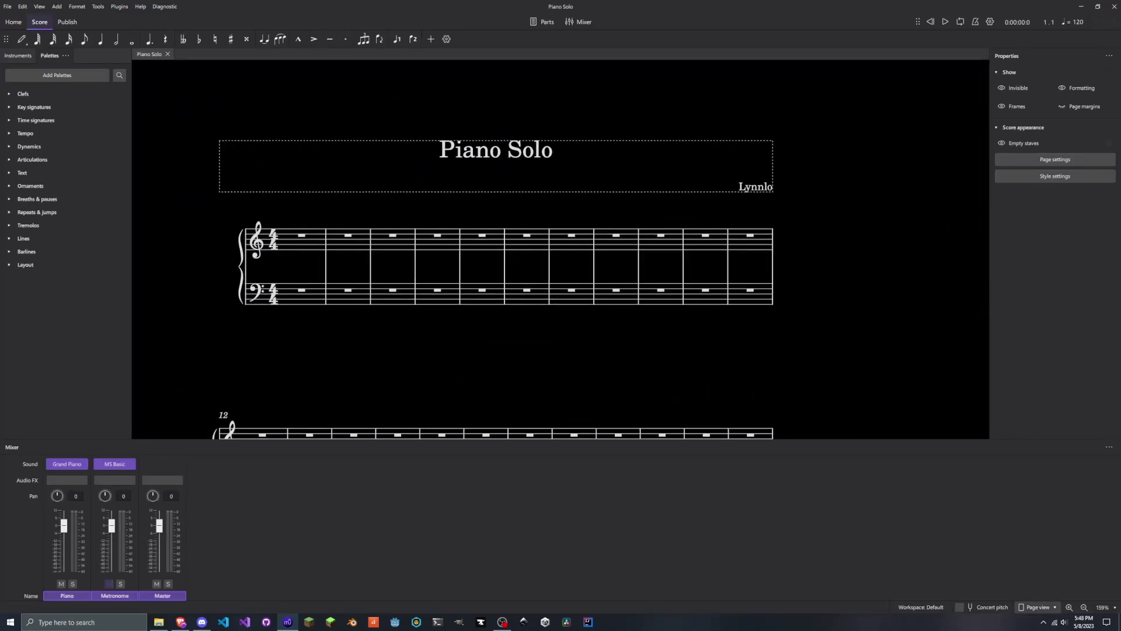
pyautogui.click(1038, 607)
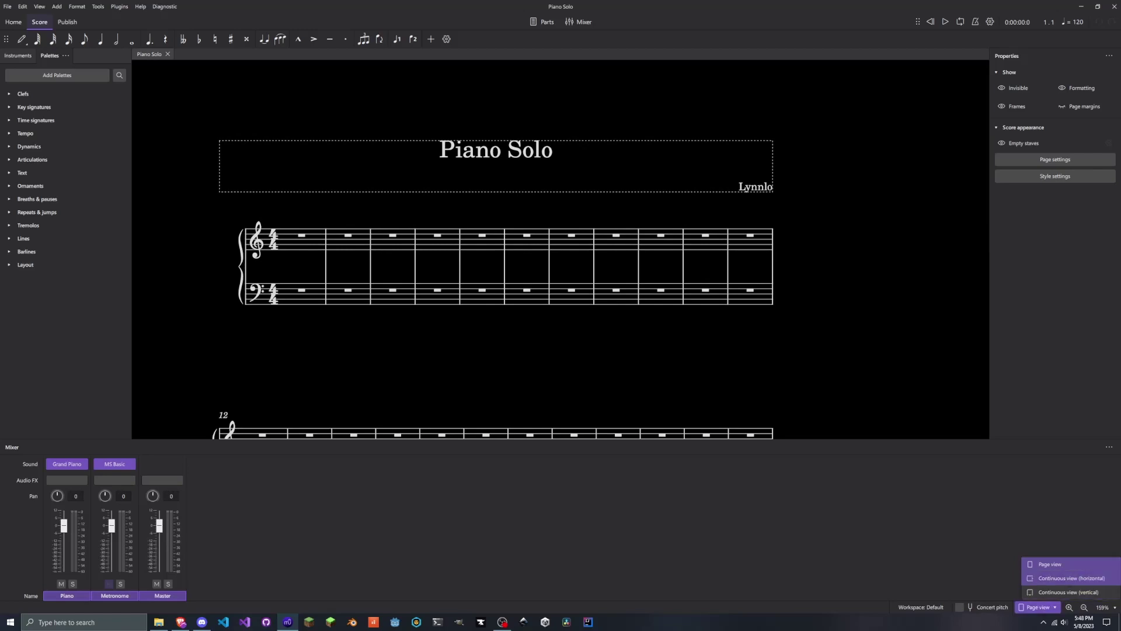
pyautogui.click(1068, 578)
pyautogui.moveTo(489, 332)
pyautogui.mouseDown()
pyautogui.moveTo(727, 396)
pyautogui.moveTo(491, 313)
pyautogui.mouseUp()
pyautogui.scroll(2, 549, 335)
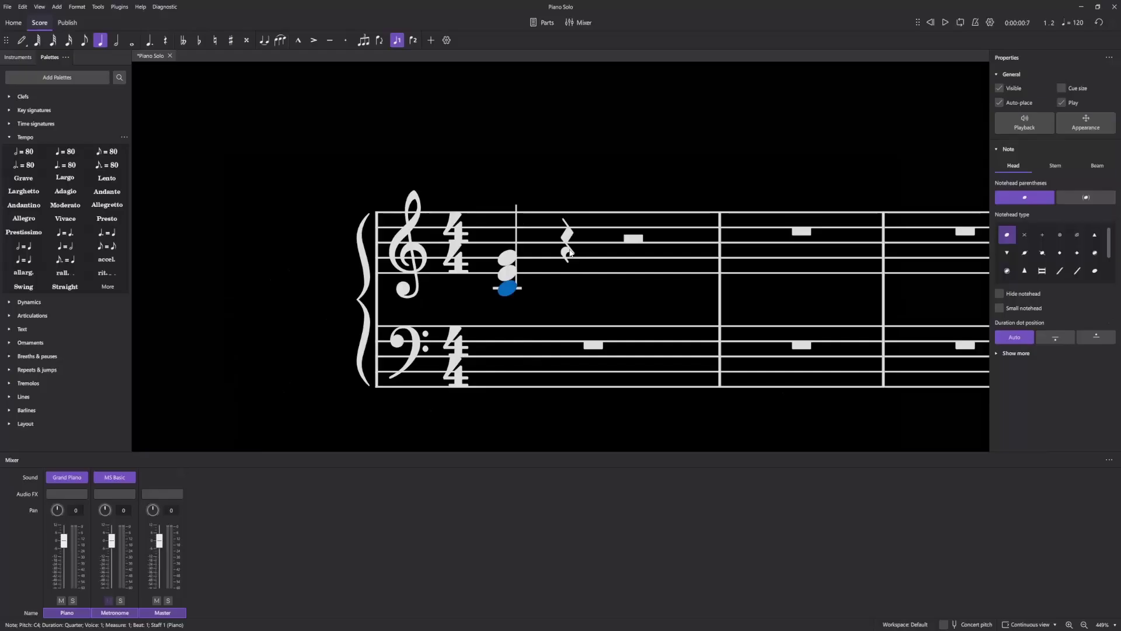
# Step: Delete the quarter-note chord from the first treble-staff measure
pyautogui.moveTo(493, 204); pyautogui.dragTo(718, 275)
pyautogui.press('Delete')
pyautogui.scroll(3, 559, 225)
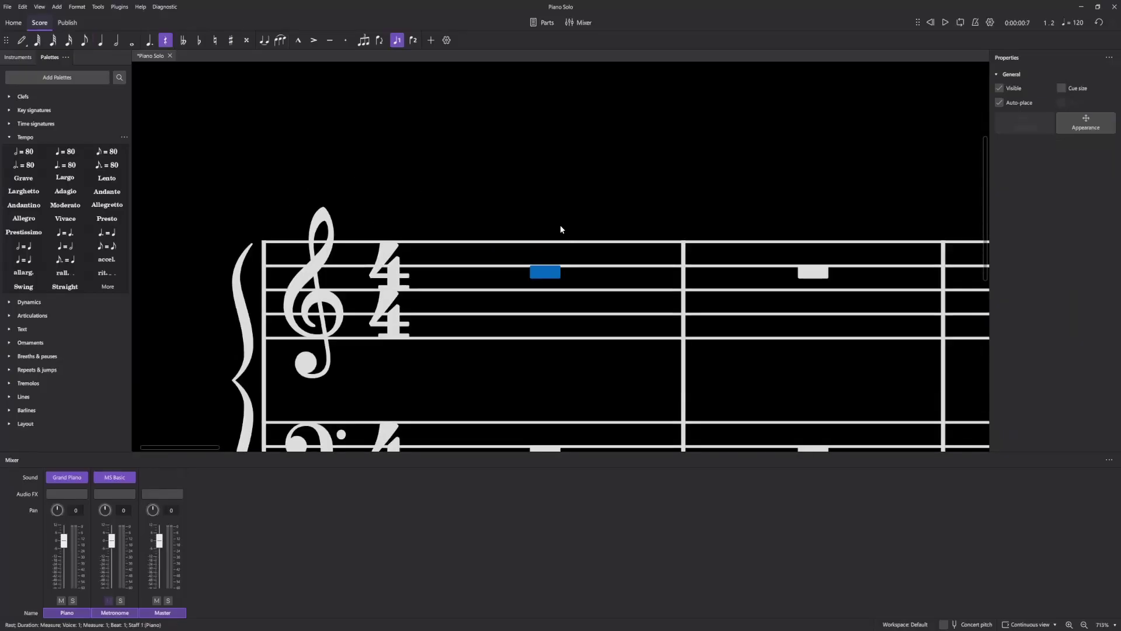
# Step: Enter a half note E5 on beat 1 of measure 1 in the treble staff
pyautogui.press('n')
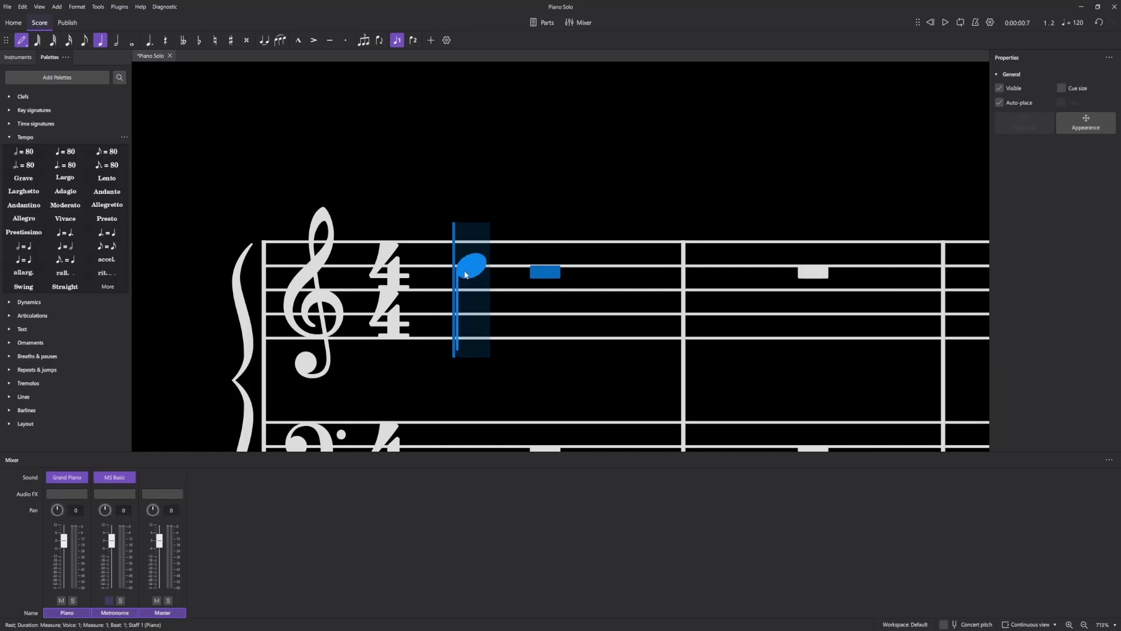
pyautogui.click(470, 252)
pyautogui.press('6')
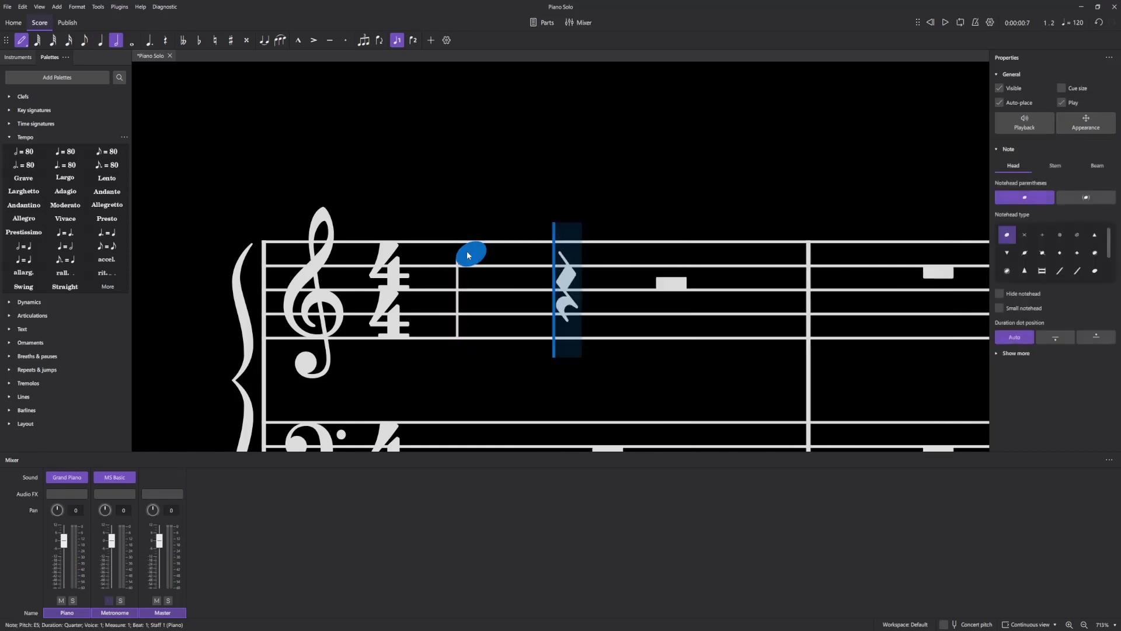
pyautogui.click(468, 250)
pyautogui.keyDown('shift'); pyautogui.click(496, 222); pyautogui.keyUp('shift')
pyautogui.hotkey('ctrl', 'z')
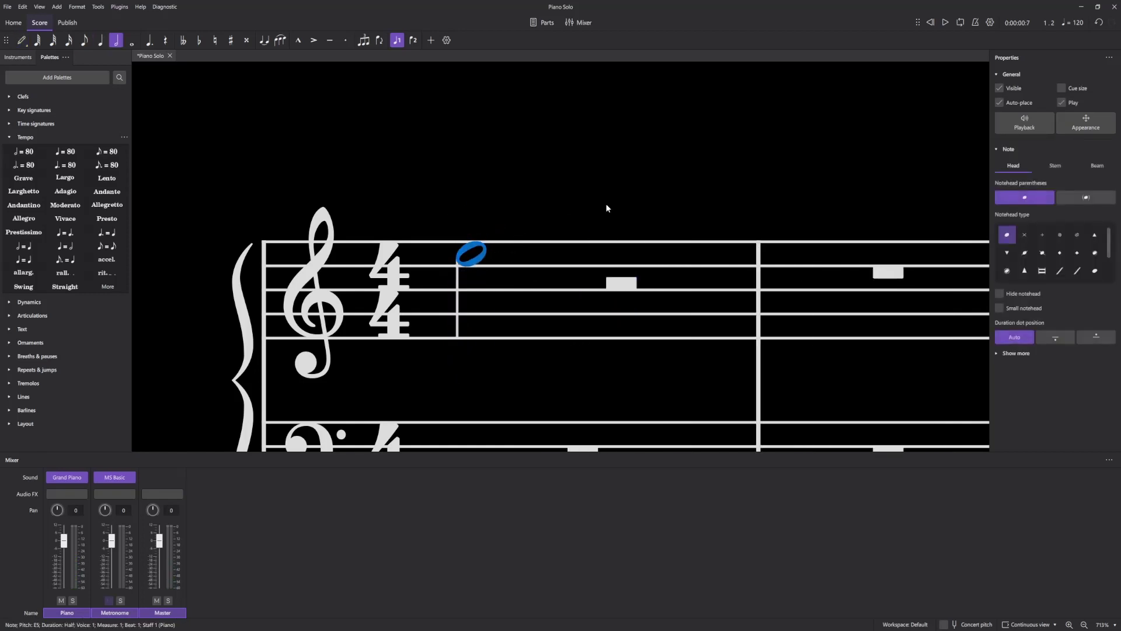
# Step: Add quarter notes G5 on beat 3 and C5 on beat 4 of treble measure 1
pyautogui.moveTo(622, 225); pyautogui.dragTo(524, 187)
pyautogui.press('n')
pyautogui.press('5')
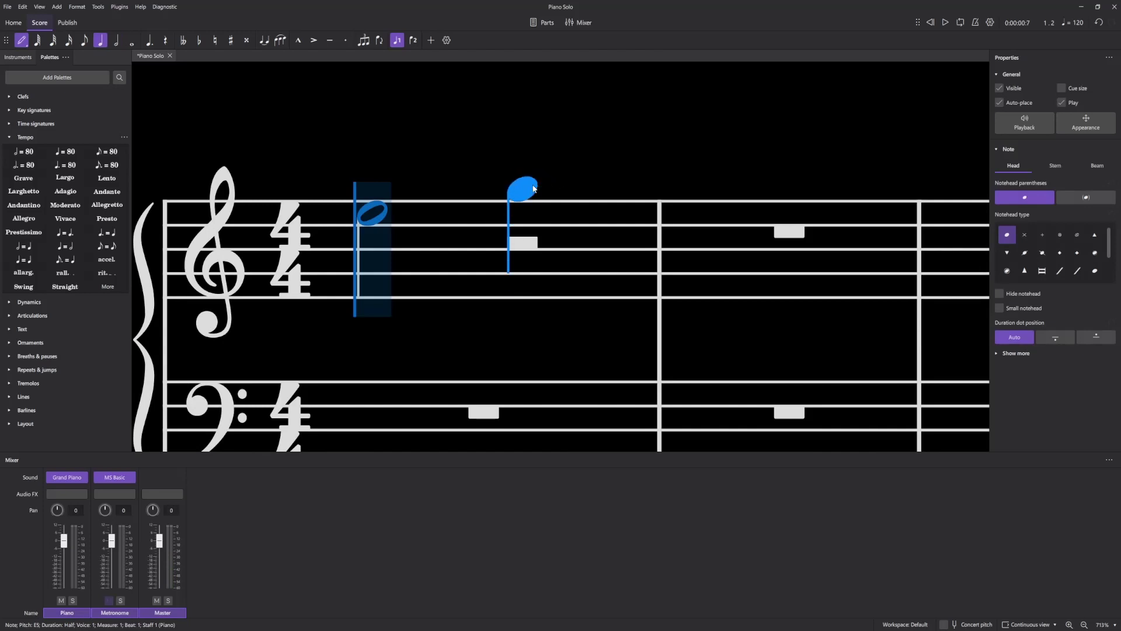
pyautogui.click(533, 188)
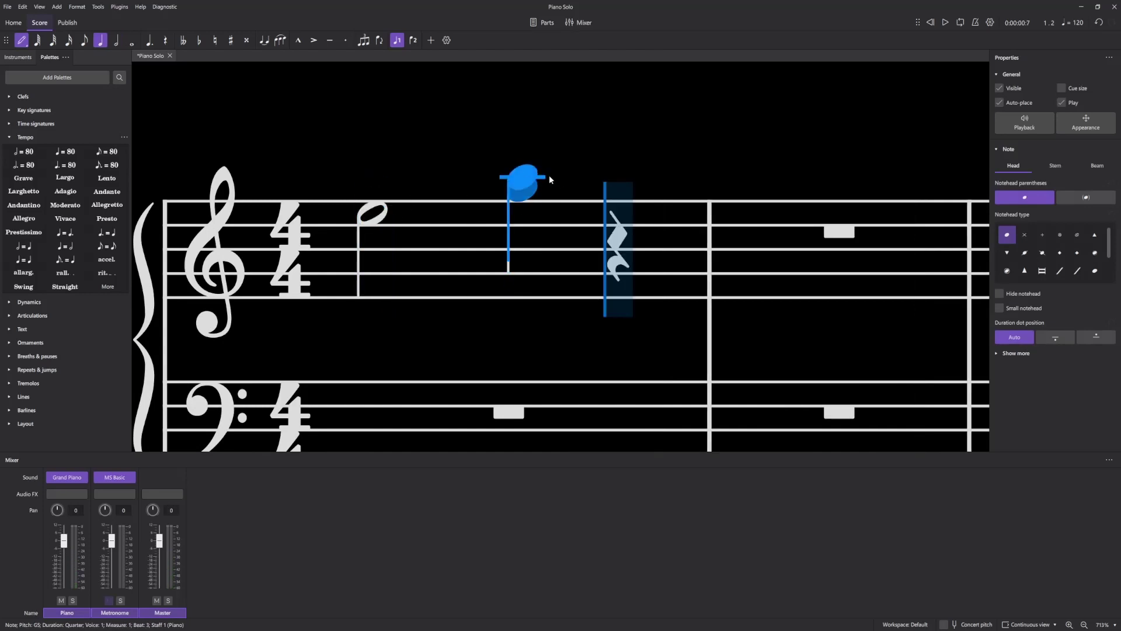
pyautogui.click(610, 235)
pyautogui.press('Escape')
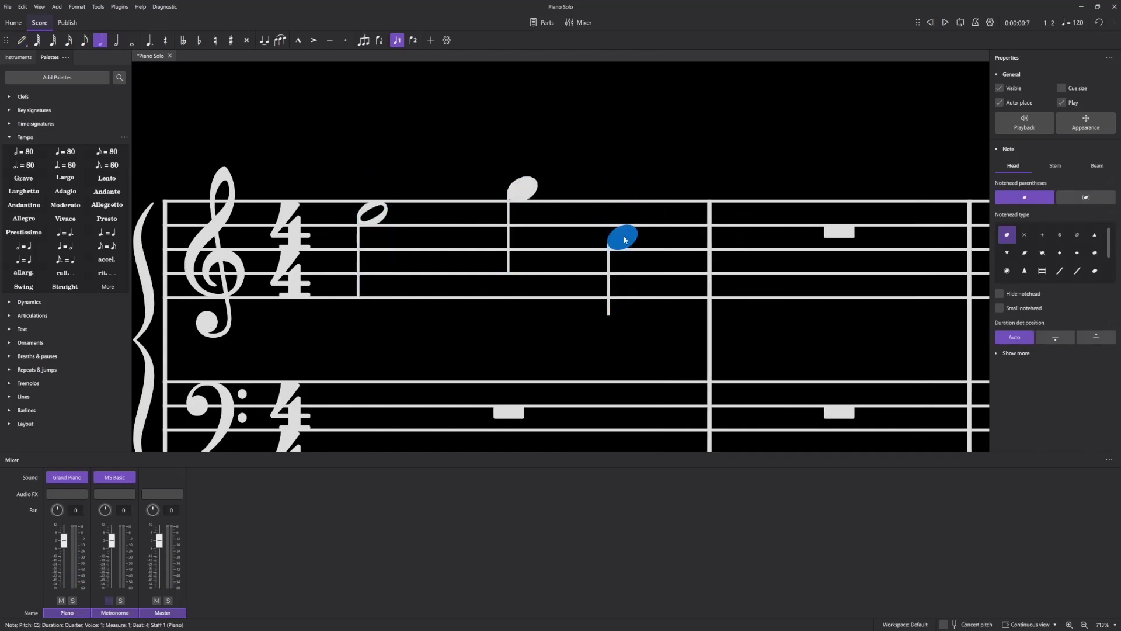
# Step: Play back the first measure from the start of the score and clear the selection
pyautogui.hotkey('ctrl', 'Home')
pyautogui.press('space')
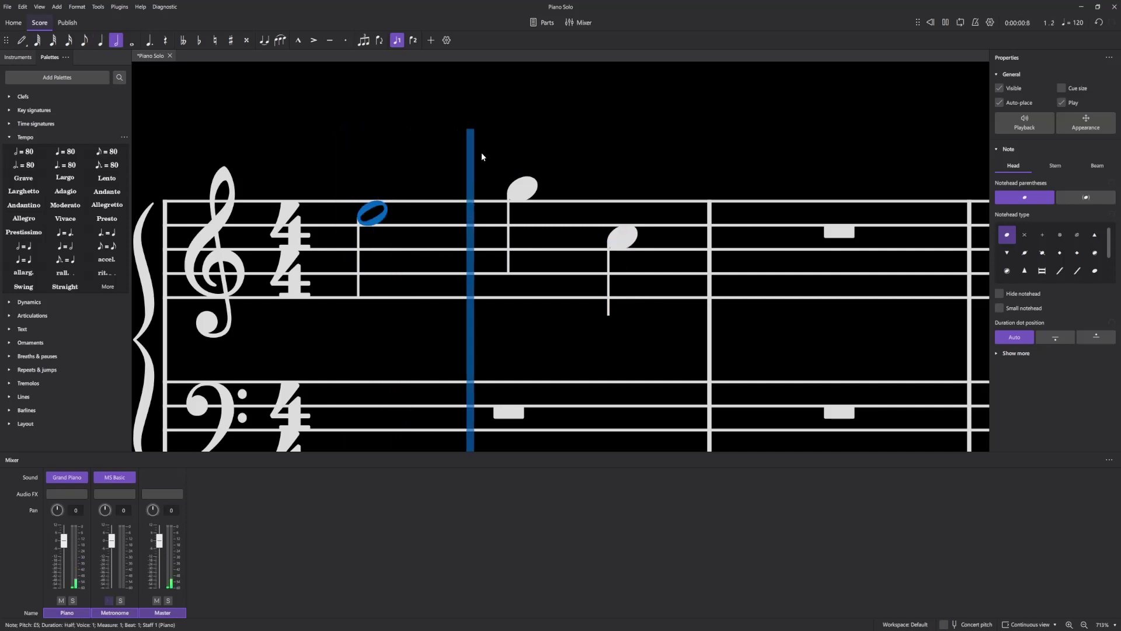
pyautogui.press('space')
pyautogui.scroll(-4, 670, 167)
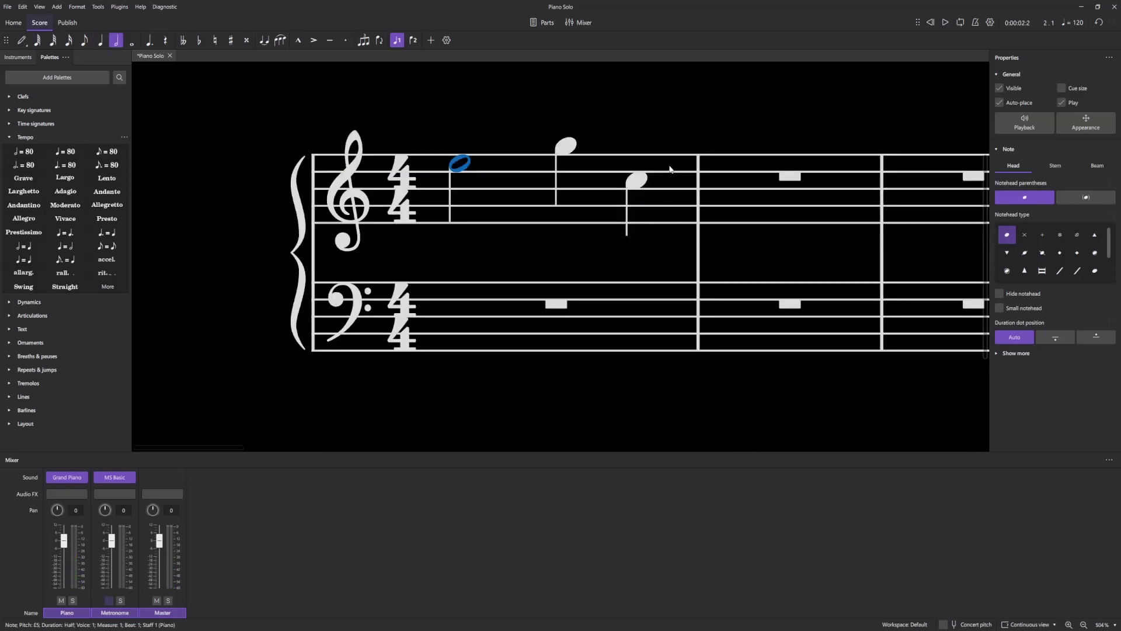
pyautogui.click(671, 157)
pyautogui.press('Escape')
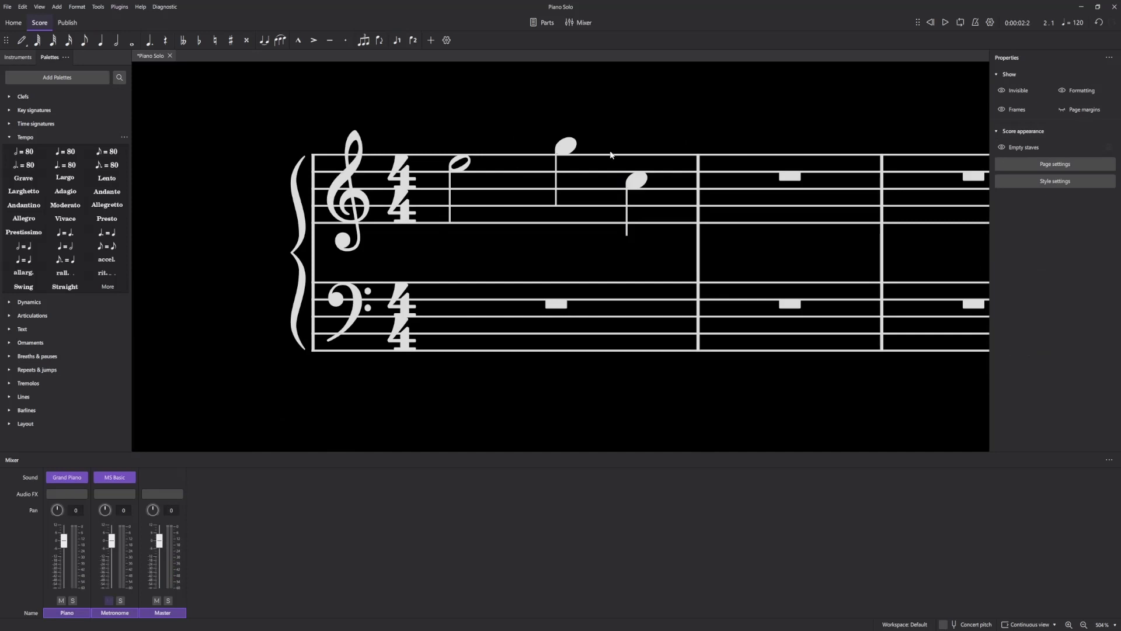
# Step: Enter half notes D5 on beat 1 and E5 on beat 3 of treble measure 2
pyautogui.scroll(3, 611, 155)
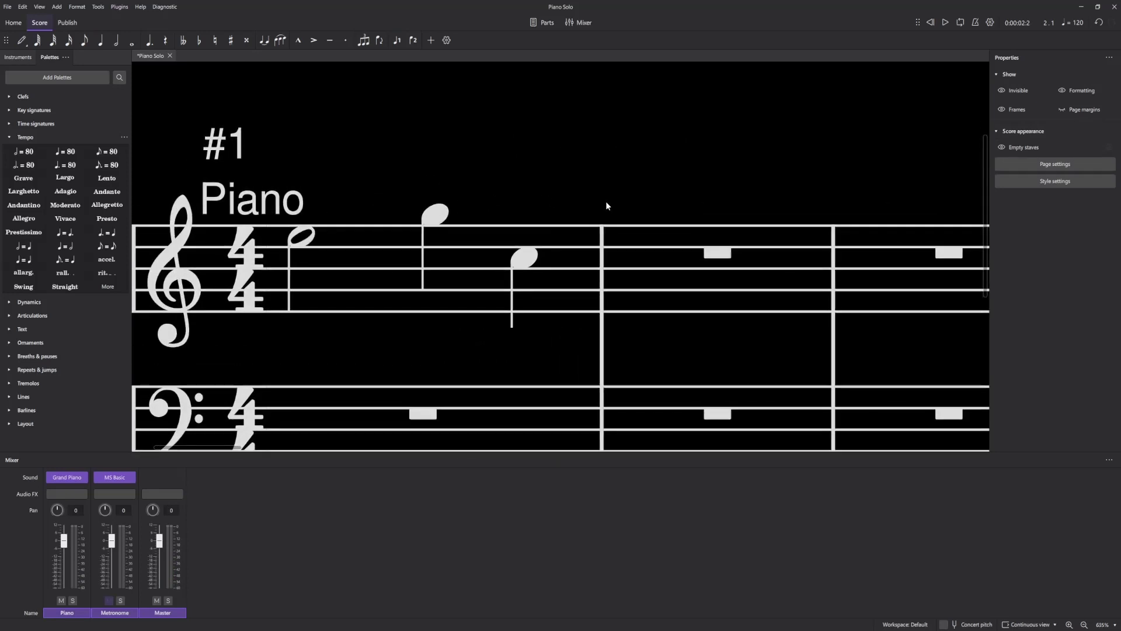
pyautogui.moveTo(606, 203); pyautogui.dragTo(616, 209)
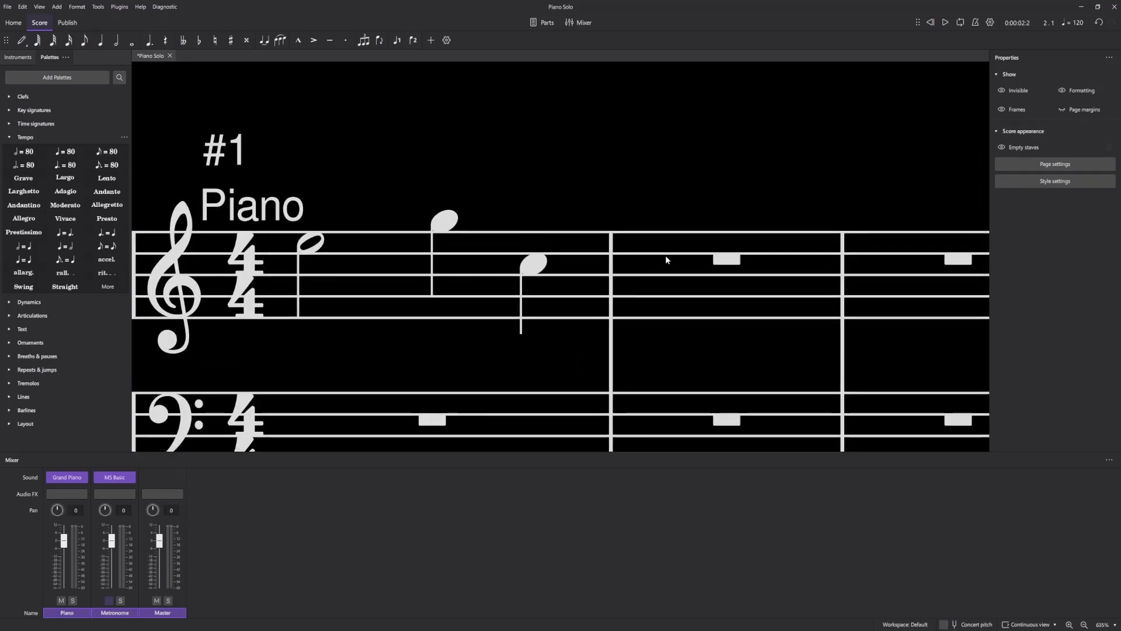
pyautogui.press('n')
pyautogui.click(650, 253)
pyautogui.press('Escape')
pyautogui.scroll(-3, 734, 252)
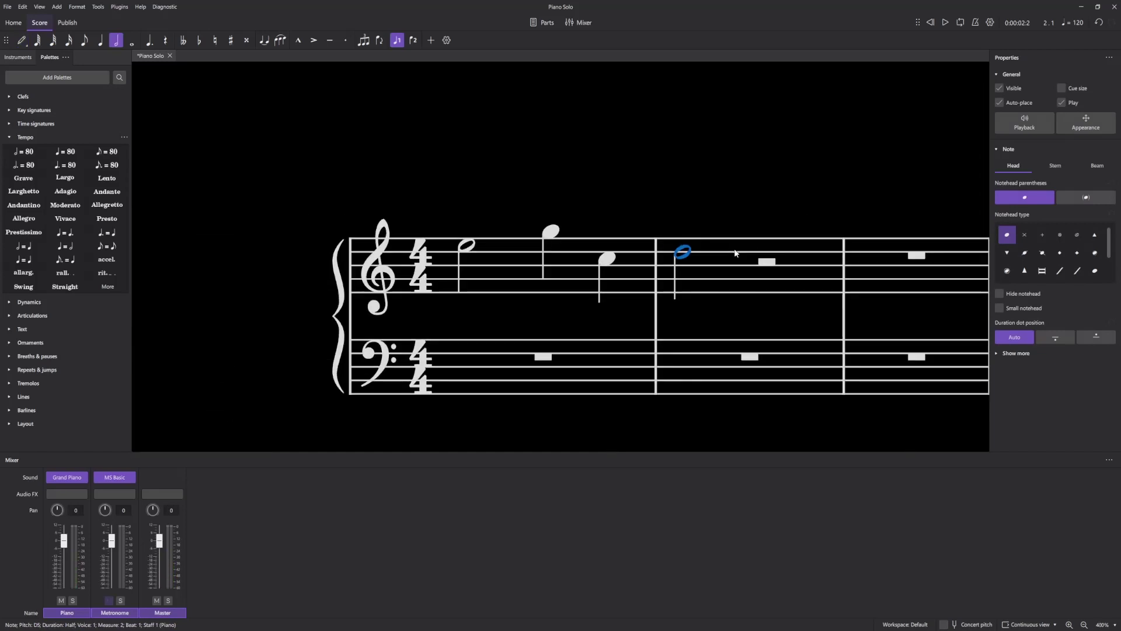
pyautogui.scroll(1, 756, 225)
pyautogui.press('n')
pyautogui.click(767, 248)
pyautogui.press('Escape')
pyautogui.scroll(-5, 649, 266)
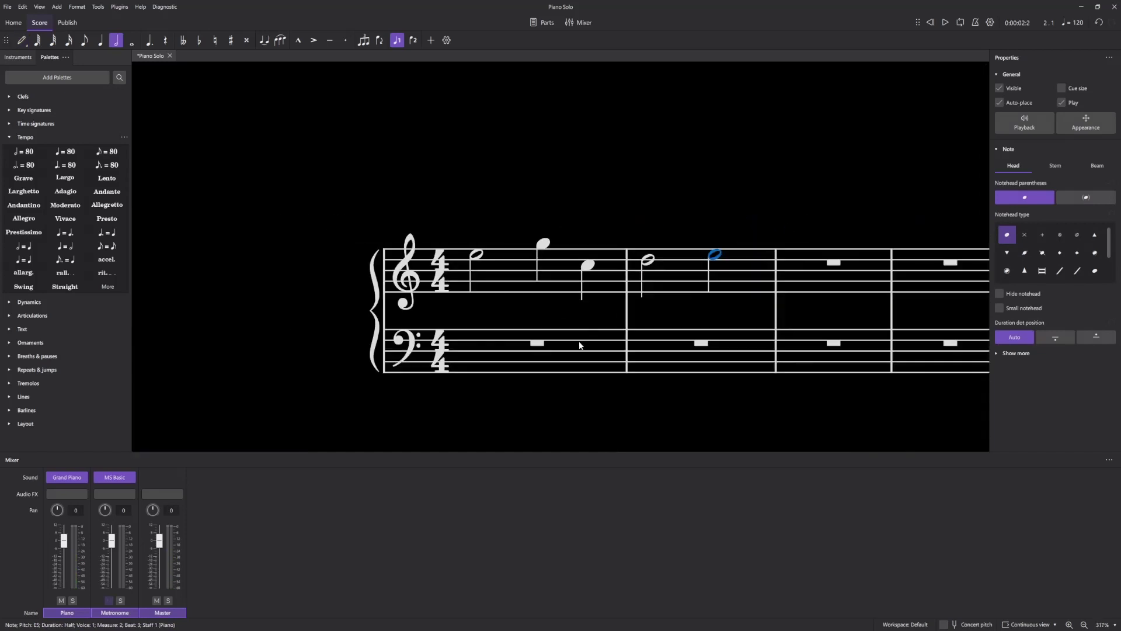
# Step: Listen to the two half notes in measure 2
pyautogui.click(649, 260)
pyautogui.click(715, 255)
pyautogui.press('Escape')
# Step: Shorten the D5 half note at the start of measure 2 to a dotted quarter note
pyautogui.scroll(4, 705, 240)
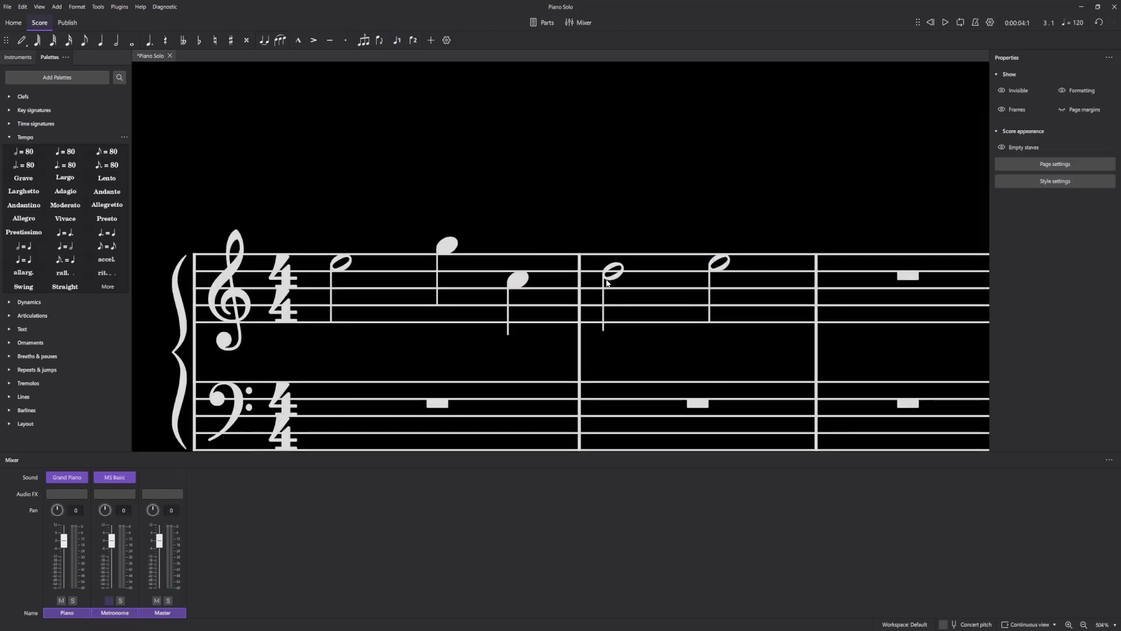
pyautogui.click(611, 273)
pyautogui.hotkey('shift', 'q')
pyautogui.scroll(4, 687, 282)
pyautogui.press('n')
pyautogui.press('3')
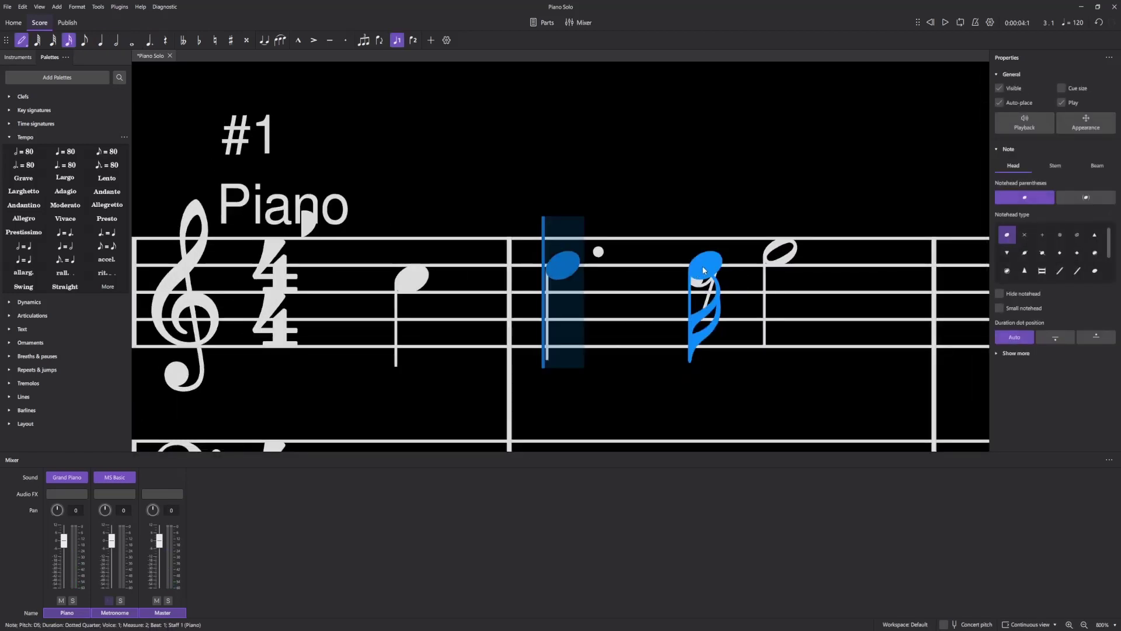
pyautogui.press('Escape')
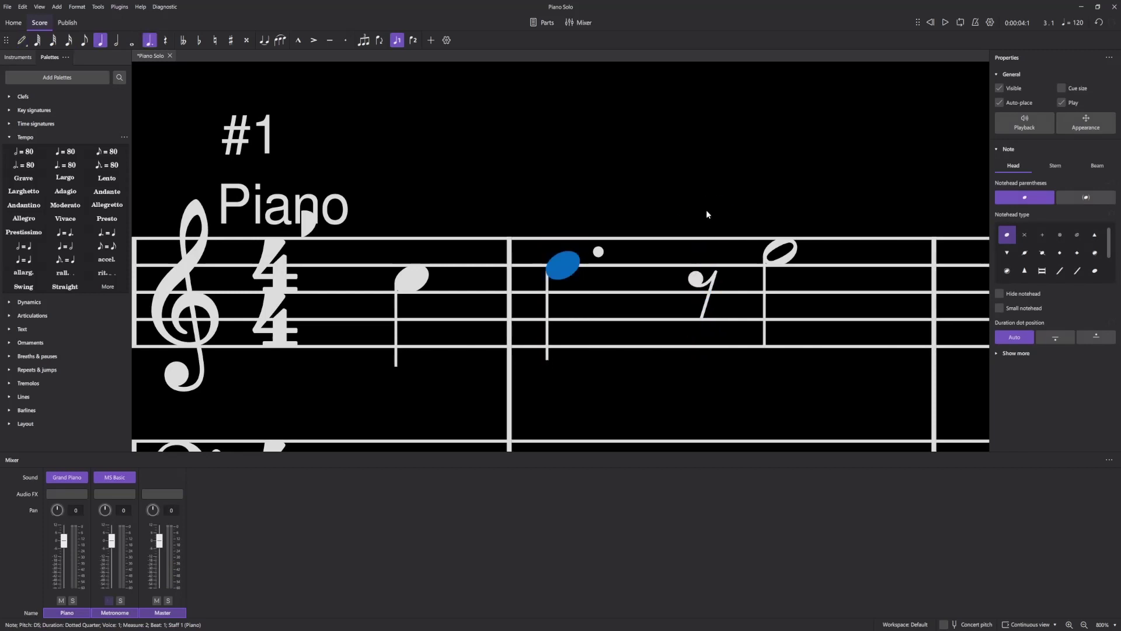
# Step: Fill the eighth rest in measure 2 with two sixteenth notes, E5 and F5
pyautogui.press('n')
pyautogui.press('3')
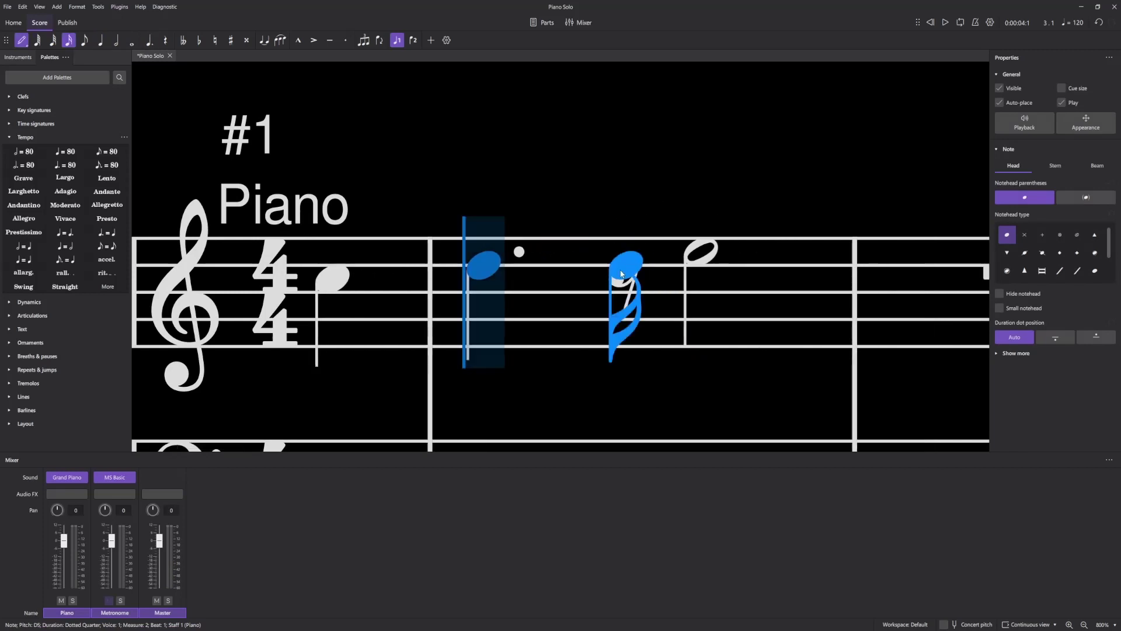
pyautogui.click(626, 251)
pyautogui.click(671, 238)
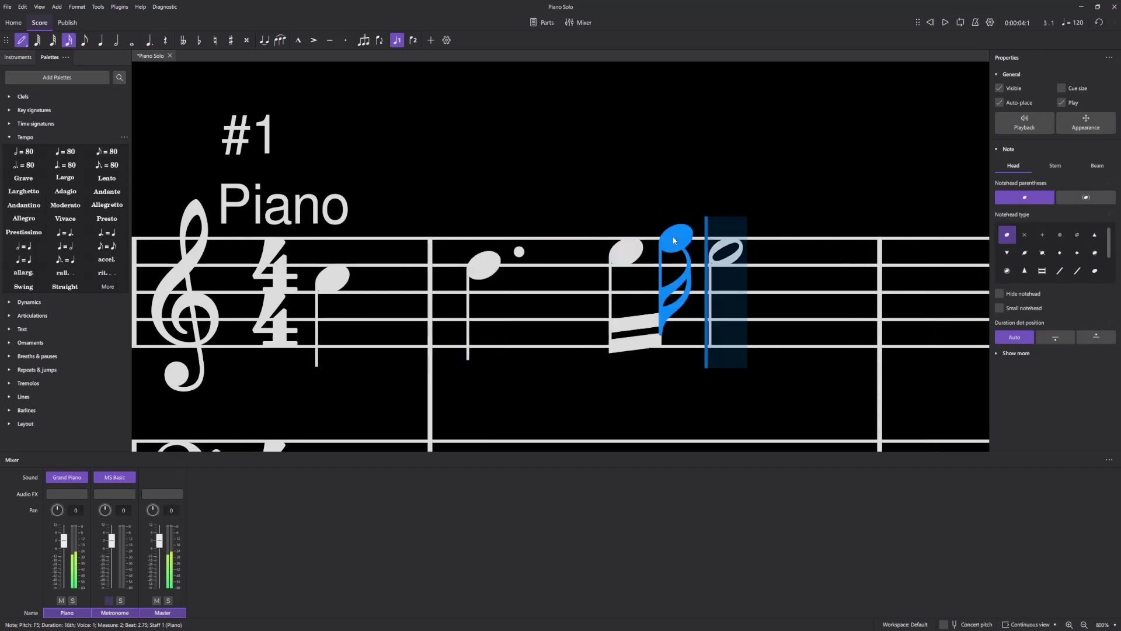
pyautogui.press('Escape')
# Step: Play back the melody in the first two measures from the beginning
pyautogui.scroll(-1, 572, 252)
pyautogui.scroll(-5, 572, 250)
pyautogui.click(446, 372)
pyautogui.click(595, 182)
pyautogui.press('space')
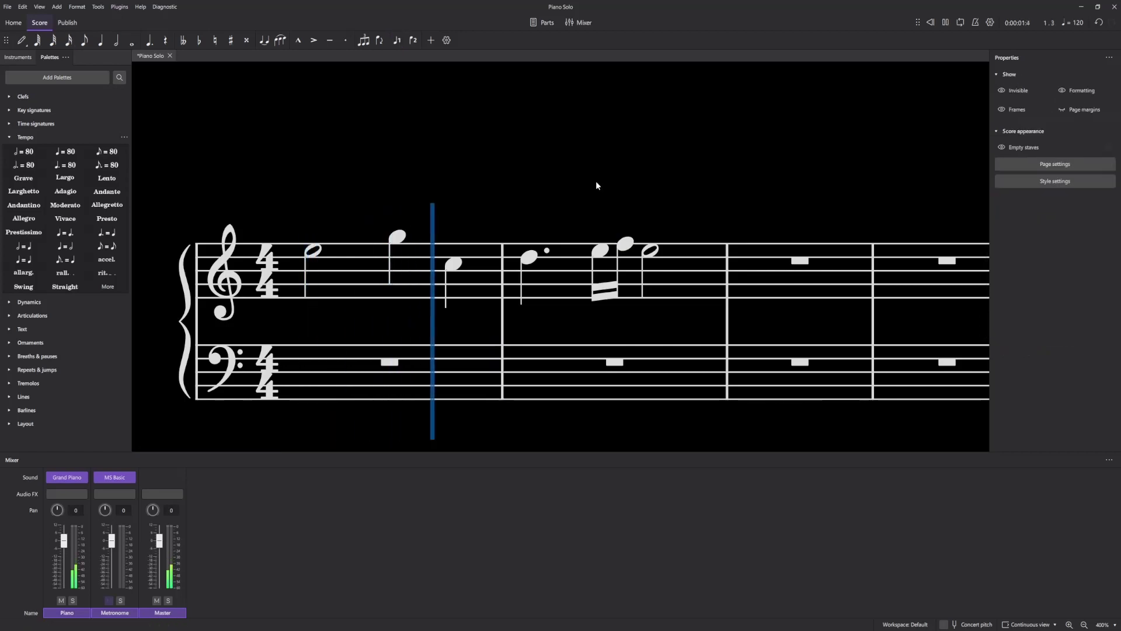
pyautogui.press('space')
# Step: Play back measure 2 repeatedly to check the pitches of the two sixteenth notes
pyautogui.scroll(5, 596, 185)
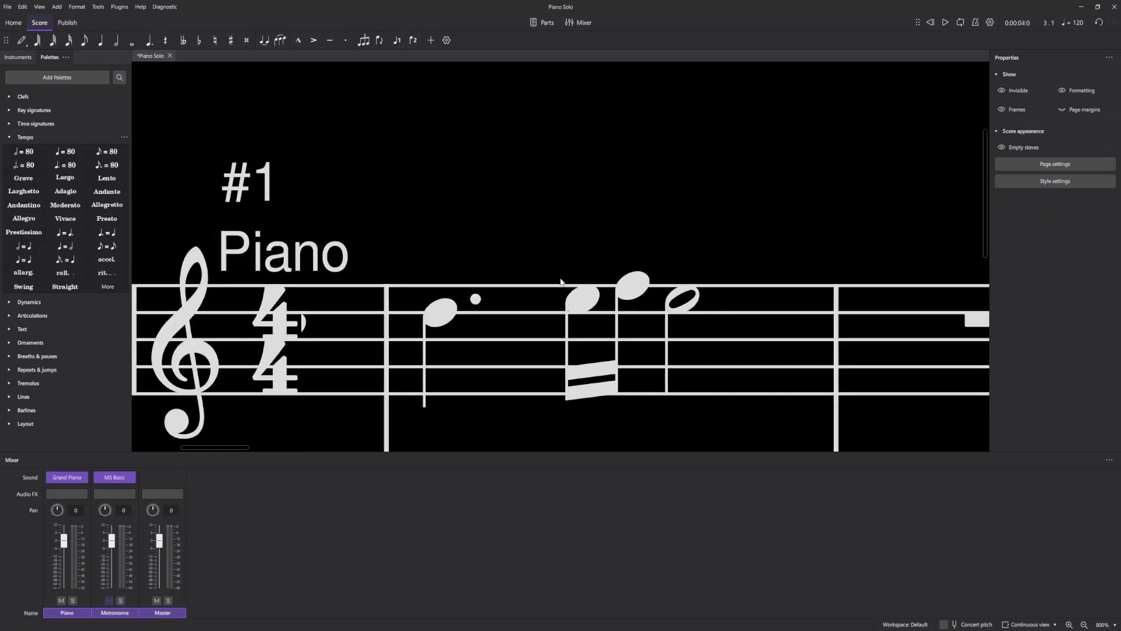
pyautogui.moveTo(579, 298)
pyautogui.mouseDown()
pyautogui.moveTo(580, 326)
pyautogui.moveTo(580, 296)
pyautogui.mouseUp()
pyautogui.click(526, 232)
pyautogui.press('space')
pyautogui.press('space')
pyautogui.moveTo(632, 287)
pyautogui.mouseDown()
pyautogui.moveTo(633, 276)
pyautogui.moveTo(581, 297)
pyautogui.moveTo(633, 285)
pyautogui.mouseUp()
pyautogui.press('Left')
pyautogui.press('Left')
pyautogui.press('space')
pyautogui.click(575, 232)
pyautogui.press('space')
# Step: Lower the first sixteenth note in measure 2 to C5 and play back the passage
pyautogui.click(484, 315)
pyautogui.moveTo(584, 313); pyautogui.dragTo(585, 327)
pyautogui.press('Left')
pyautogui.press('space')
pyautogui.scroll(-5, 562, 238)
pyautogui.press('space')
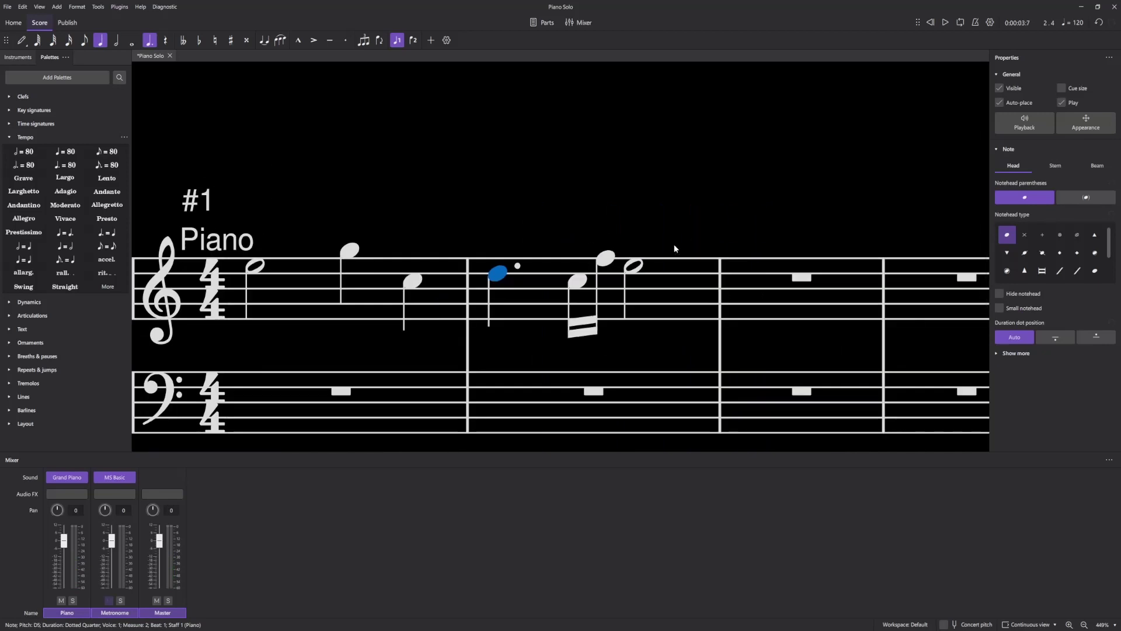
# Step: Enter a half note F5 on beat 1 of measure 3 in the treble staff
pyautogui.scroll(-3, 651, 239)
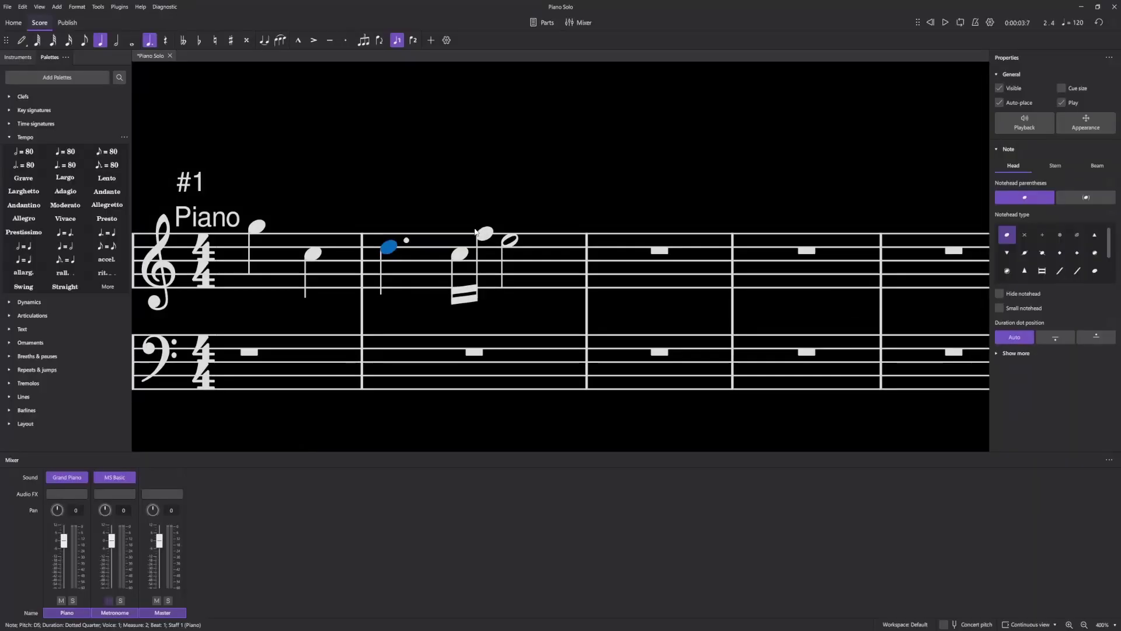
pyautogui.hscroll(-3, 469, 201)
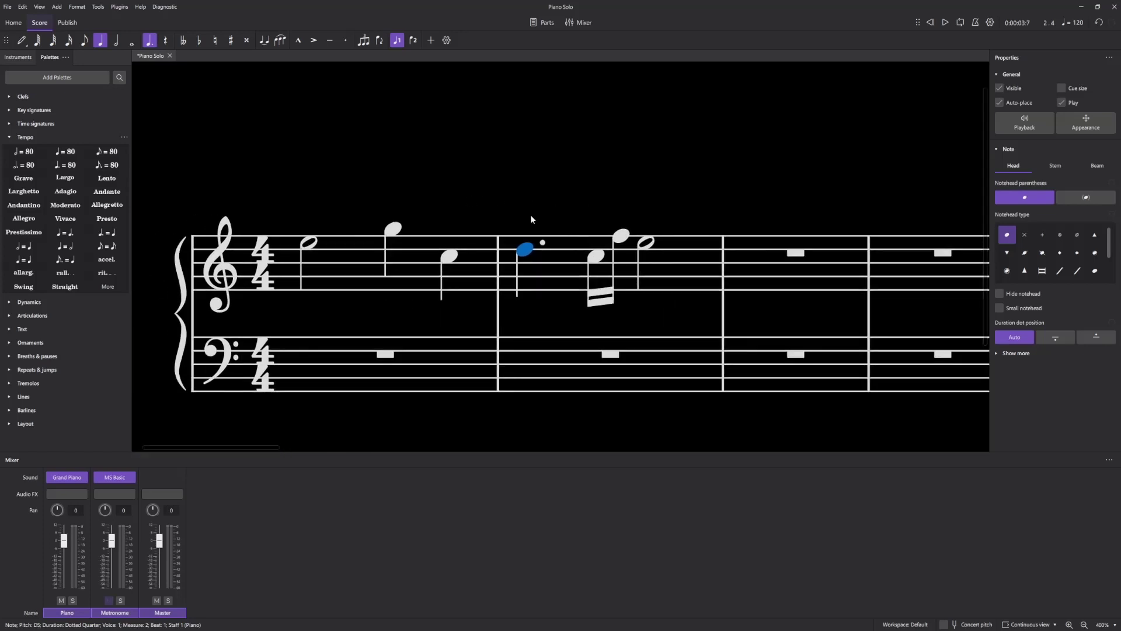
pyautogui.moveTo(697, 201); pyautogui.dragTo(532, 199)
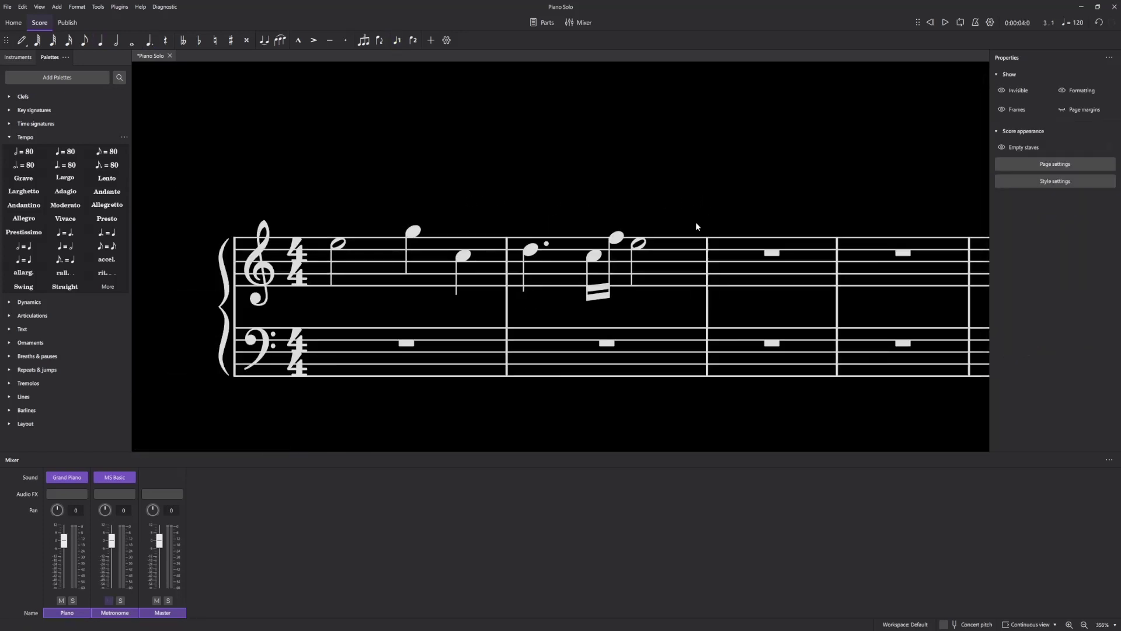
pyautogui.press('n')
pyautogui.scroll(2, 733, 236)
pyautogui.scroll(1, 733, 237)
pyautogui.press('6')
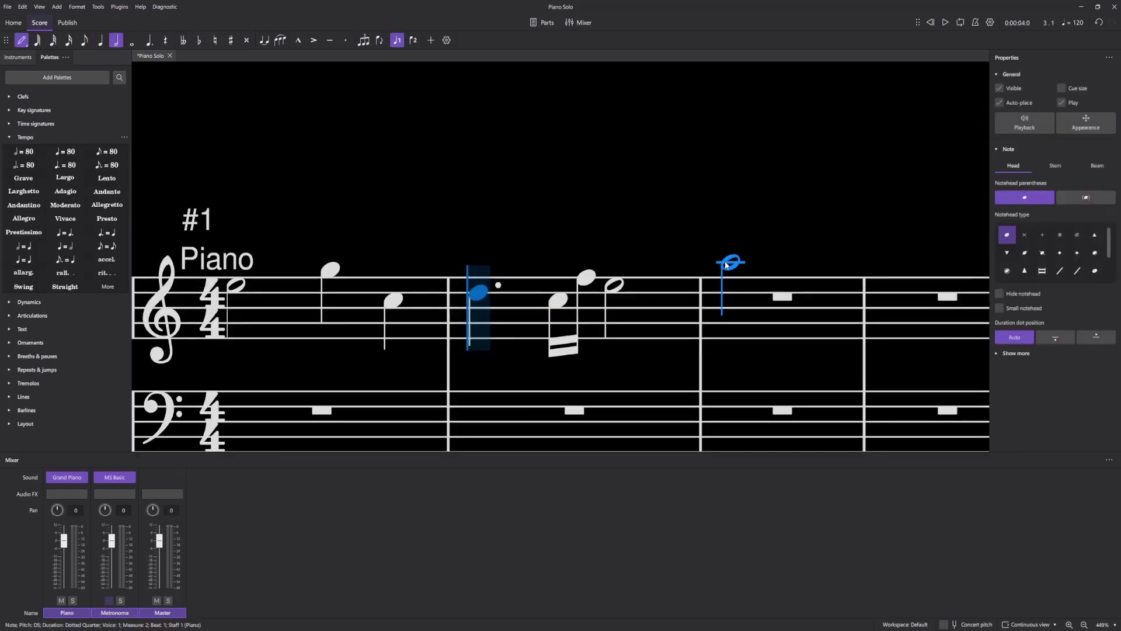
pyautogui.click(732, 269)
pyautogui.press('Escape')
# Step: Add quarter notes E5 on beat 3 and D5 on beat 4 of treble measure 3
pyautogui.scroll(-1, 754, 257)
pyautogui.scroll(-3, 755, 255)
pyautogui.moveTo(766, 243); pyautogui.dragTo(681, 266)
pyautogui.scroll(2, 736, 254)
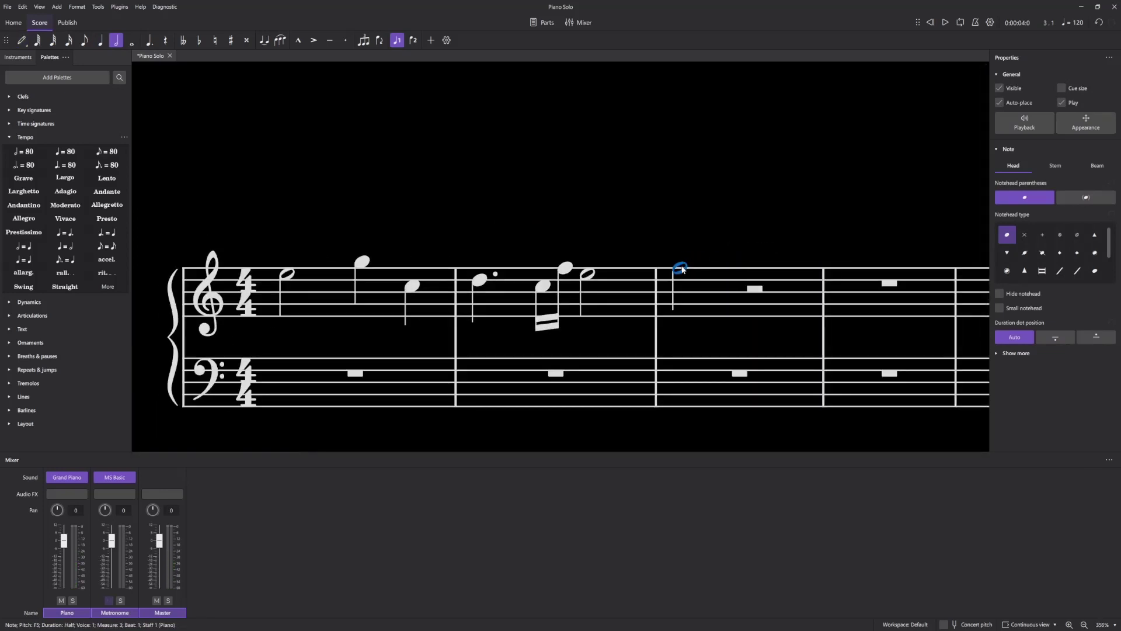
pyautogui.press('n')
pyautogui.click(752, 275)
pyautogui.press('5')
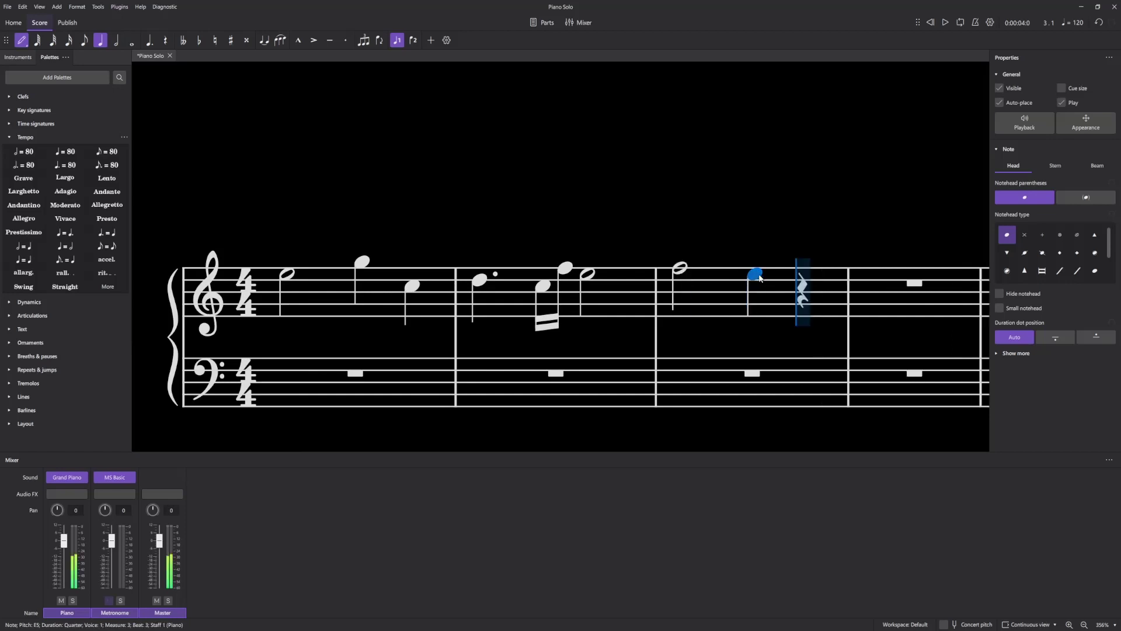
pyautogui.click(803, 281)
# Step: Enter two C5 half notes to fill measure 4 of the treble staff
pyautogui.press('6')
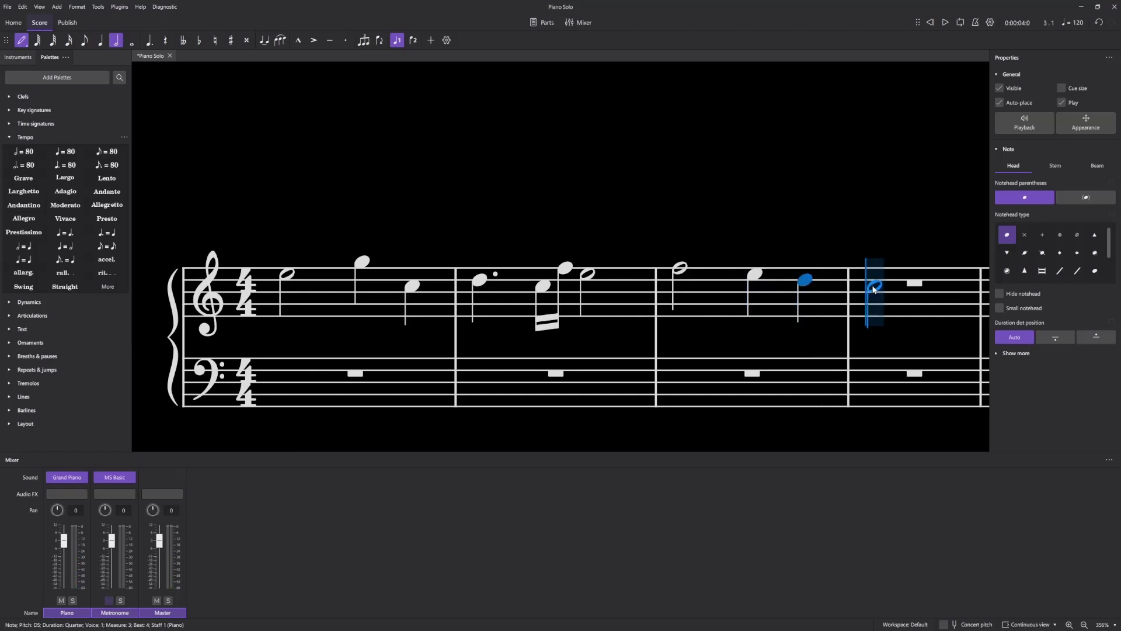
pyautogui.click(876, 286)
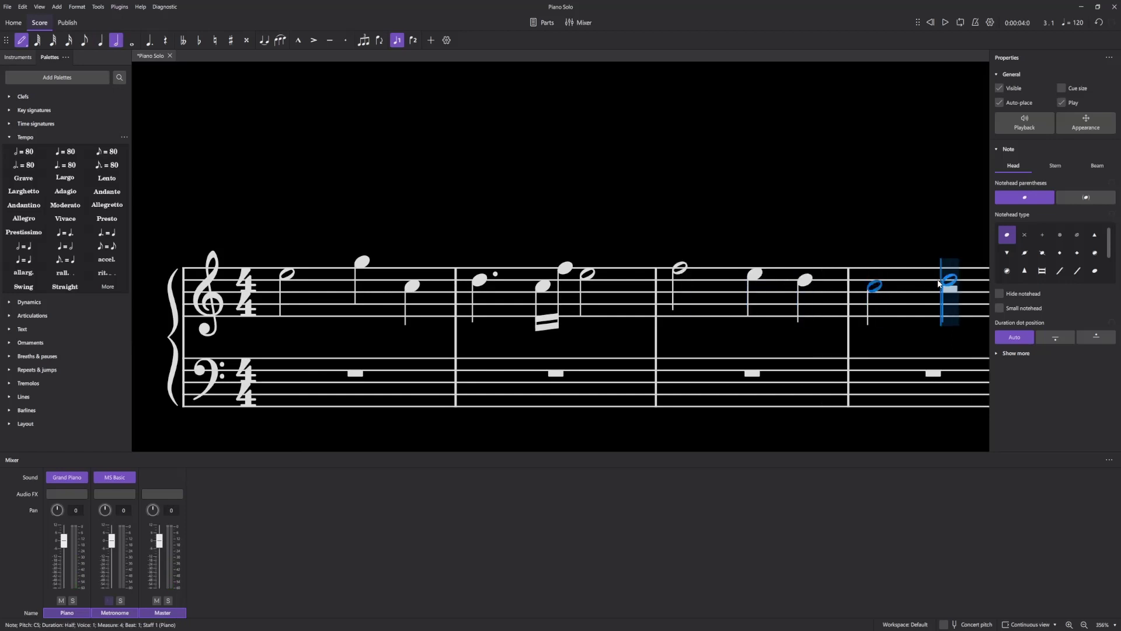
pyautogui.press('Escape')
pyautogui.hscroll(3, 783, 226)
pyautogui.press('n')
pyautogui.press('c')
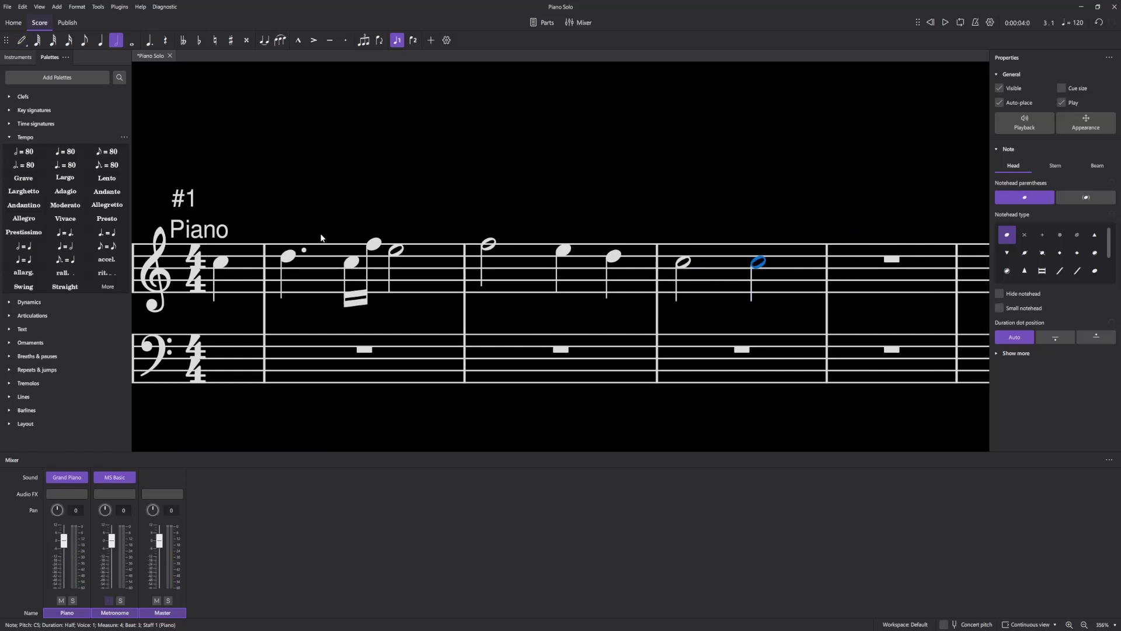
# Step: Copy the dotted quarter and two sixteenth notes opening treble measure 2 to beat 1 of measure 4
pyautogui.click(288, 255)
pyautogui.keyDown('shift'); pyautogui.click(373, 246); pyautogui.keyUp('shift')
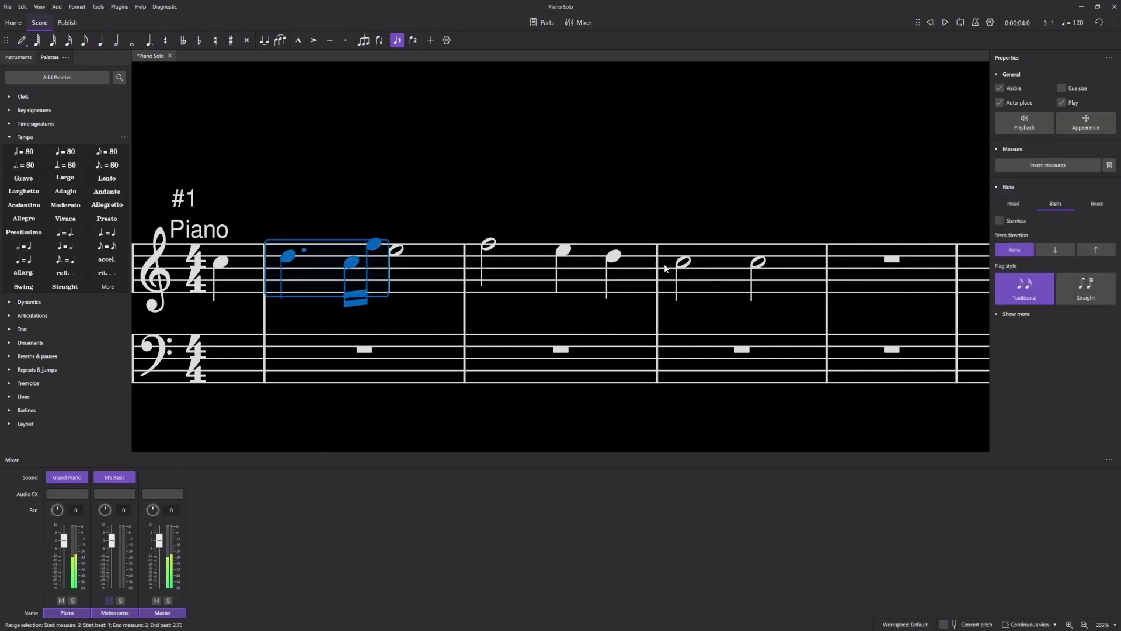
pyautogui.click(683, 262)
pyautogui.hotkey('ctrl', 'v')
# Step: Repitch the opening figure of treble measure 4 to C5 for the dotted quarter, then E5 and D5 for the sixteenths
pyautogui.scroll(5, 747, 270)
pyautogui.click(625, 244)
pyautogui.press('Down')
pyautogui.press('Down')
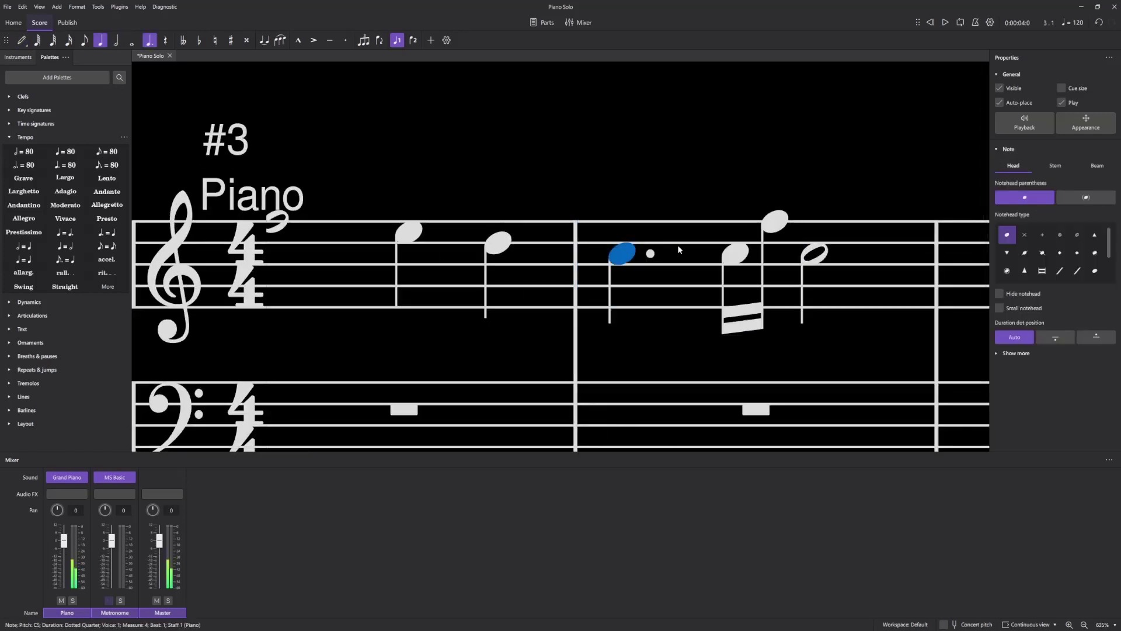
pyautogui.click(726, 253)
pyautogui.press('Up')
pyautogui.press('Up')
pyautogui.press('Right')
pyautogui.press('Down')
pyautogui.press('Down')
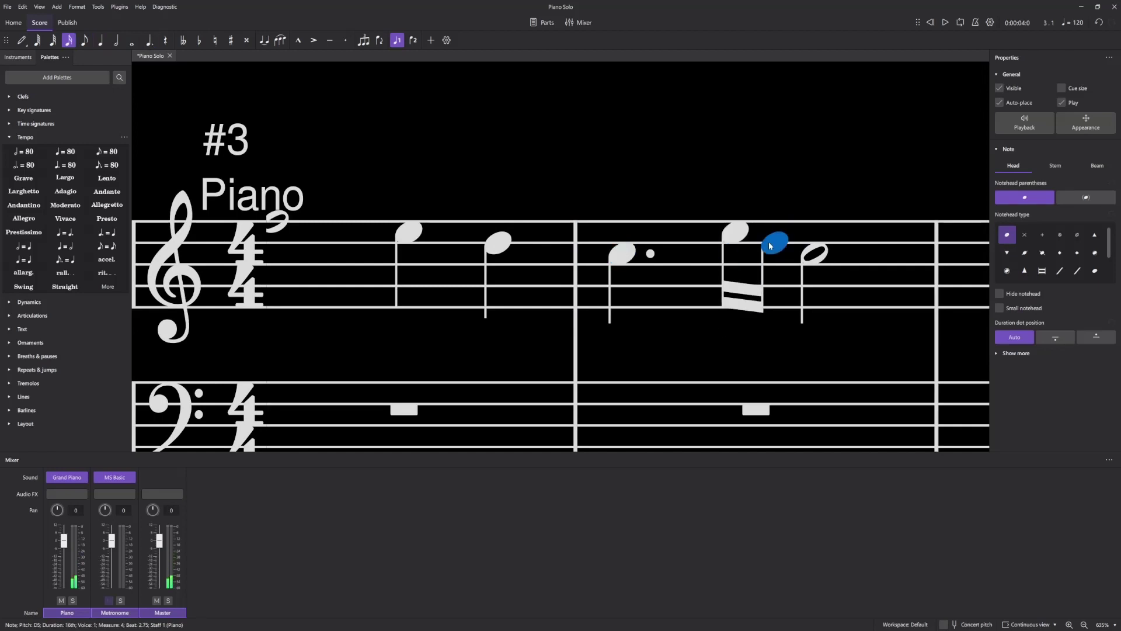
# Step: Play back the four-measure melody from the beginning of the score
pyautogui.scroll(-6, 757, 258)
pyautogui.scroll(-3, 394, 350)
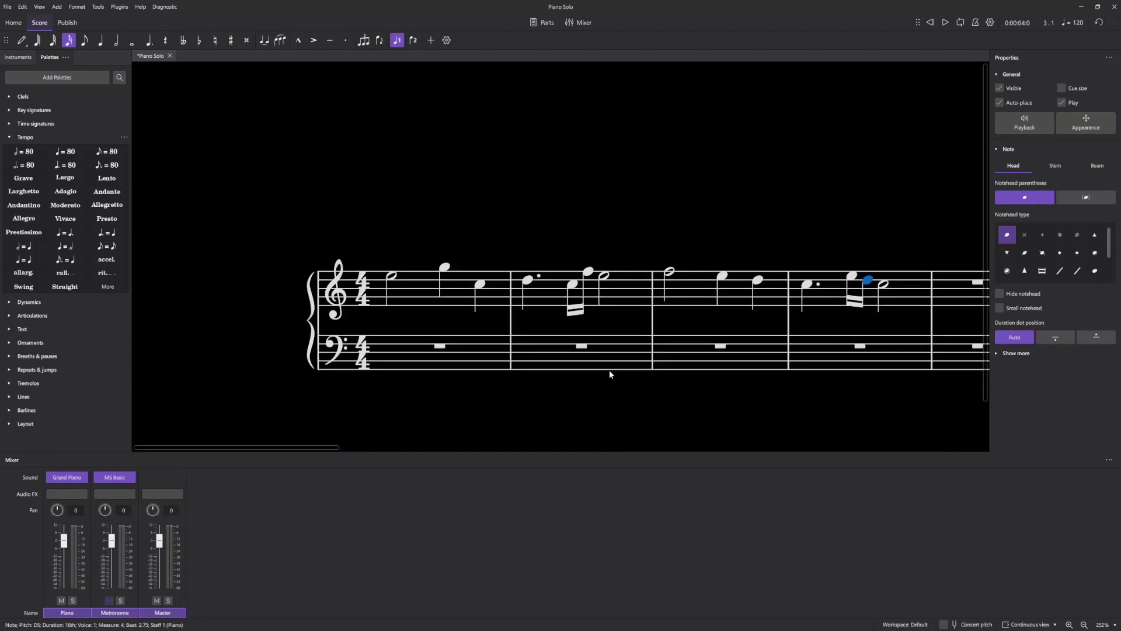
pyautogui.click(442, 359)
pyautogui.press('space')
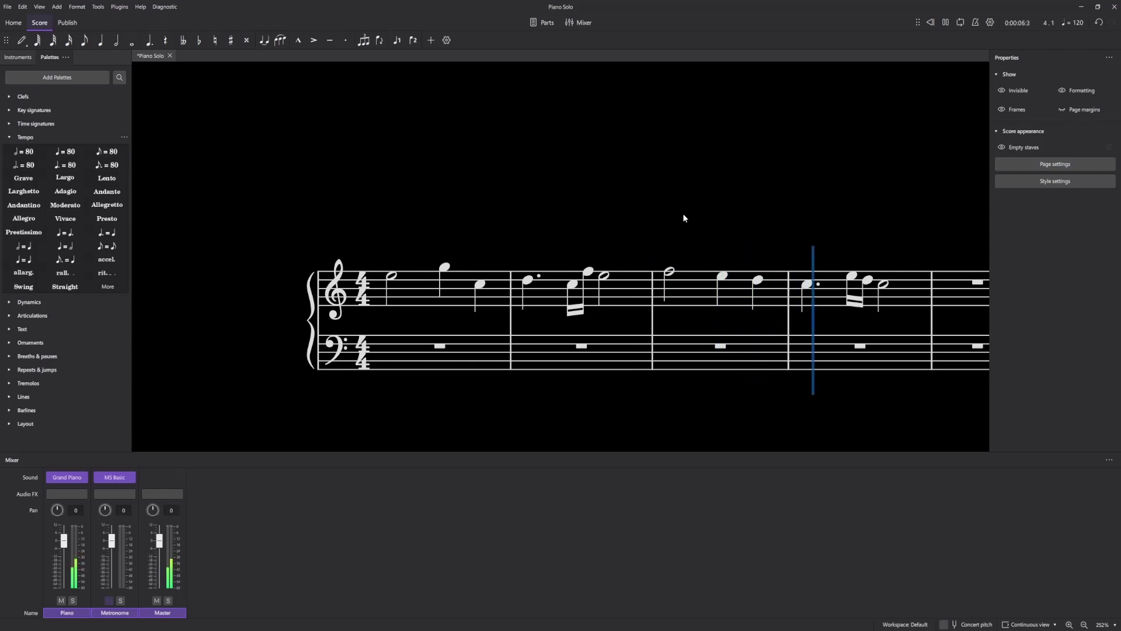
pyautogui.press('space')
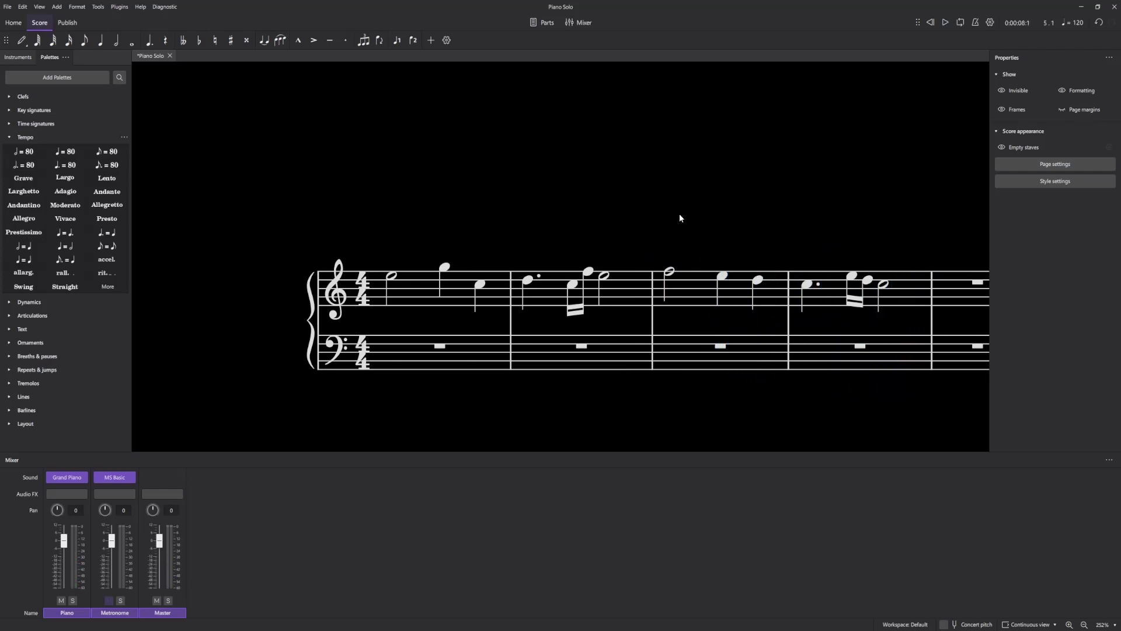
# Step: Add an Allegro tempo marking to the first note of measure 1
pyautogui.scroll(5, 534, 239)
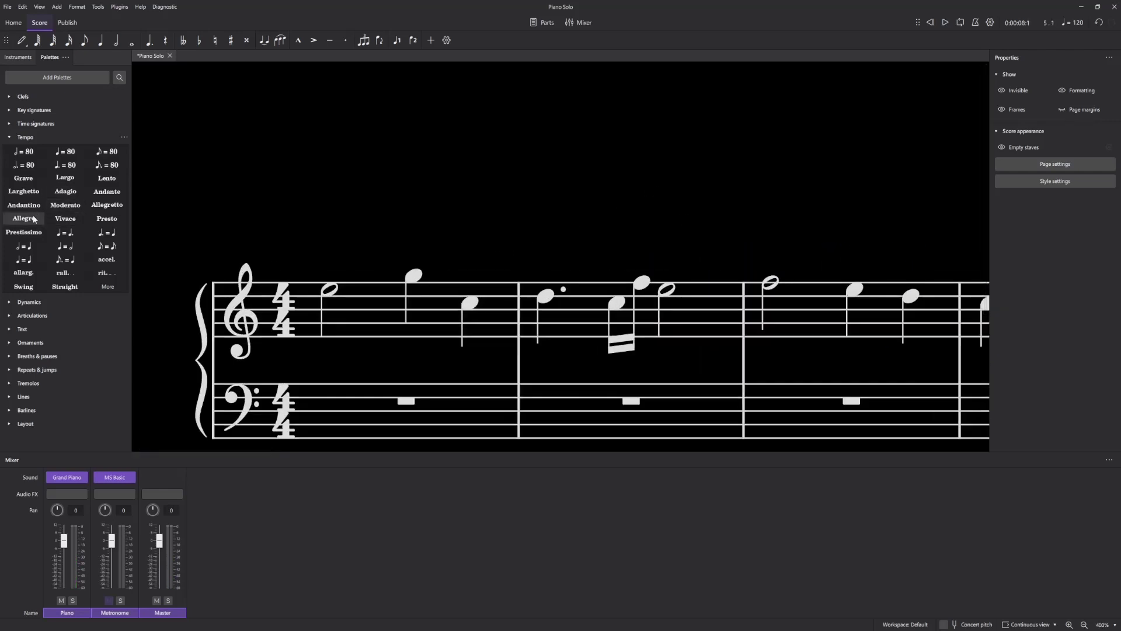
pyautogui.moveTo(24, 218); pyautogui.dragTo(326, 294)
# Step: Lower the half note on beat 1 of treble measure 3 to D5
pyautogui.moveTo(745, 212); pyautogui.dragTo(510, 179)
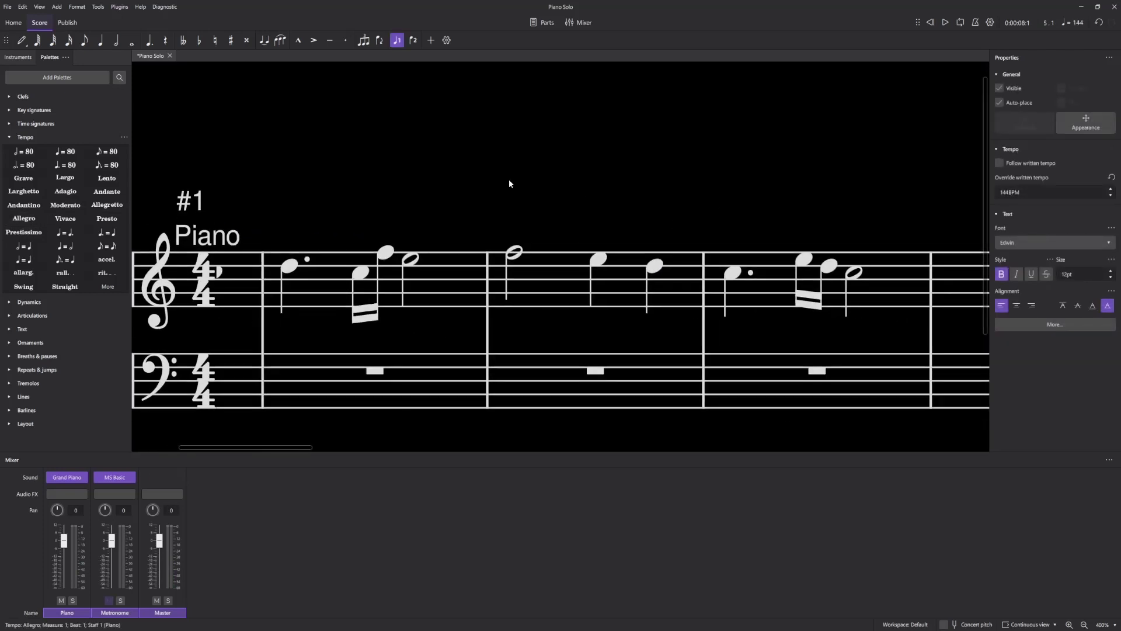
pyautogui.click(513, 252)
pyautogui.press('Down')
pyautogui.press('Down')
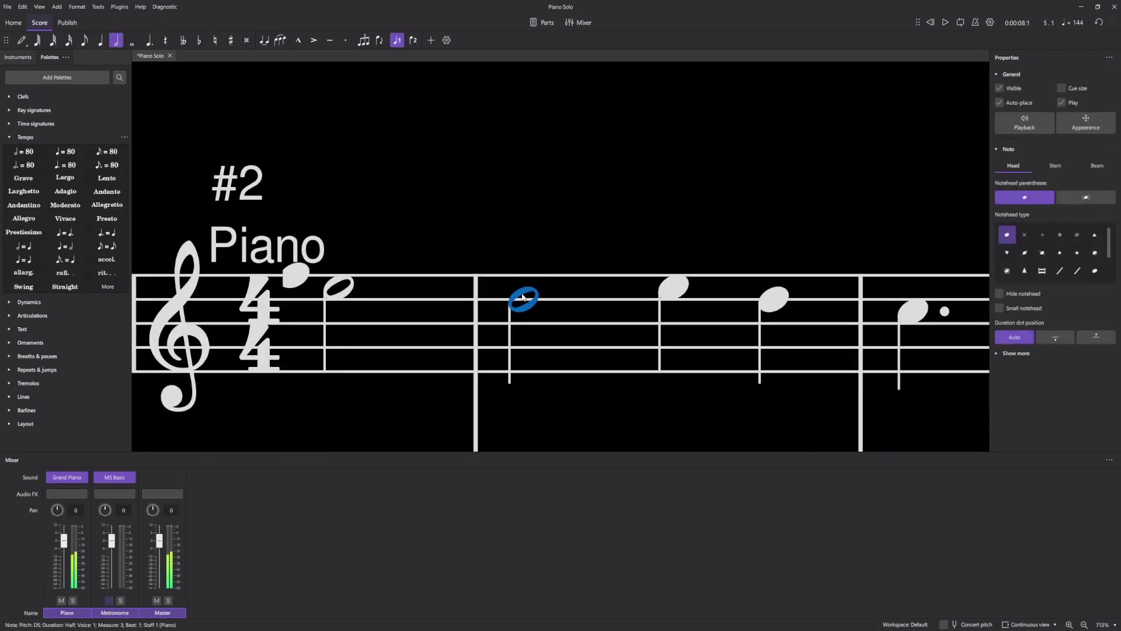
# Step: Play back the melody from the half note in measure 3 to check the change
pyautogui.scroll(-5, 540, 267)
pyautogui.press('space')
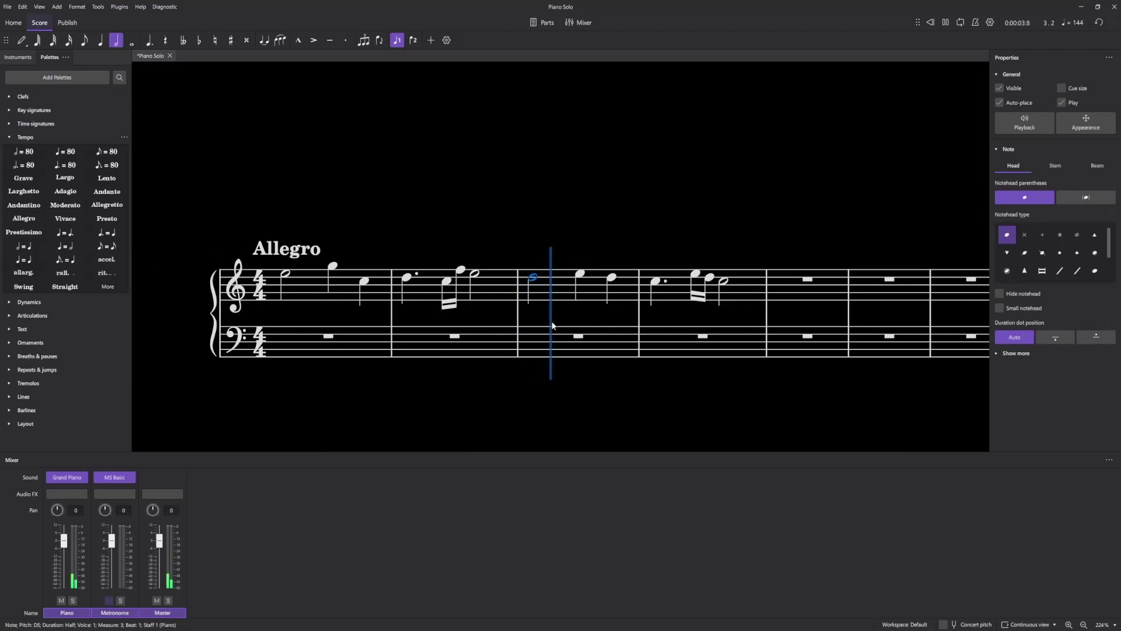
pyautogui.click(540, 339)
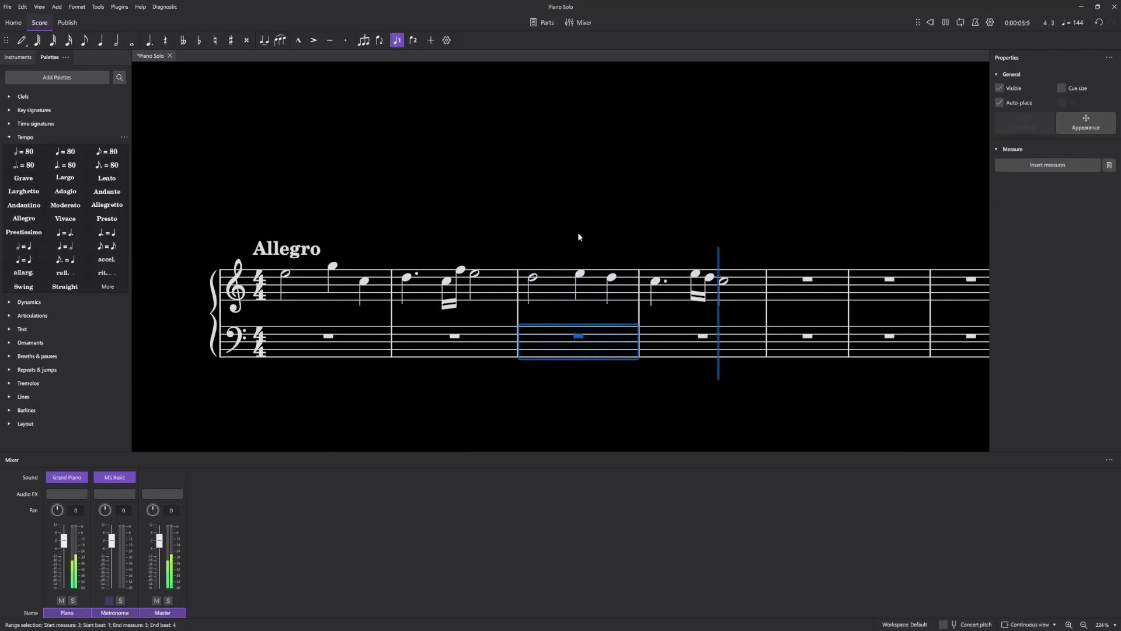
pyautogui.press('space')
pyautogui.scroll(3, 578, 236)
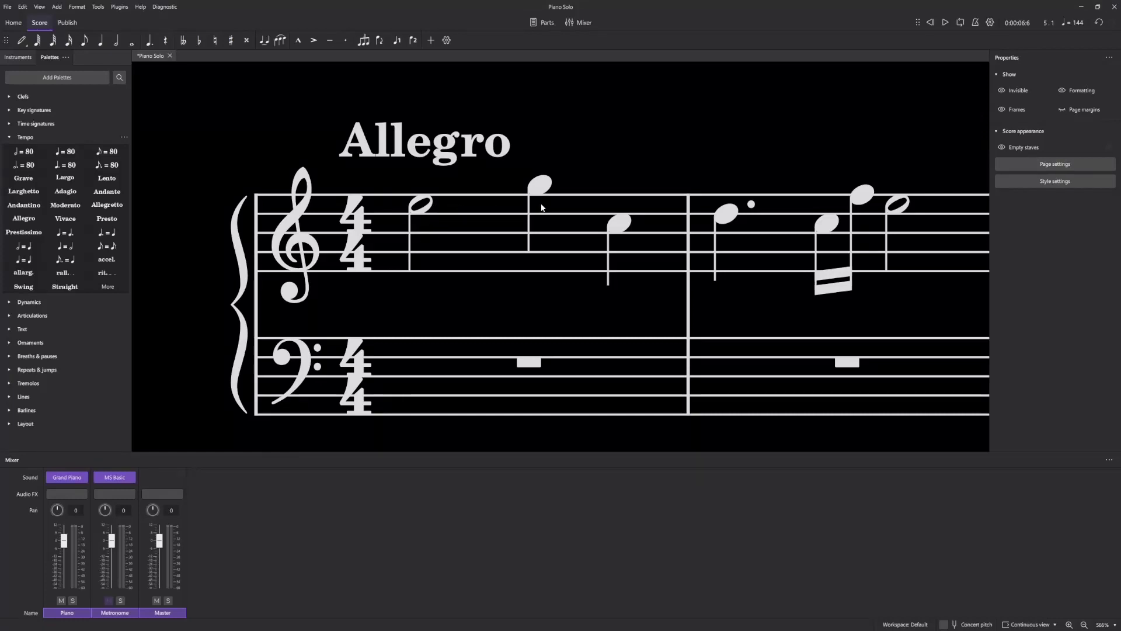
pyautogui.scroll(-2, 625, 181)
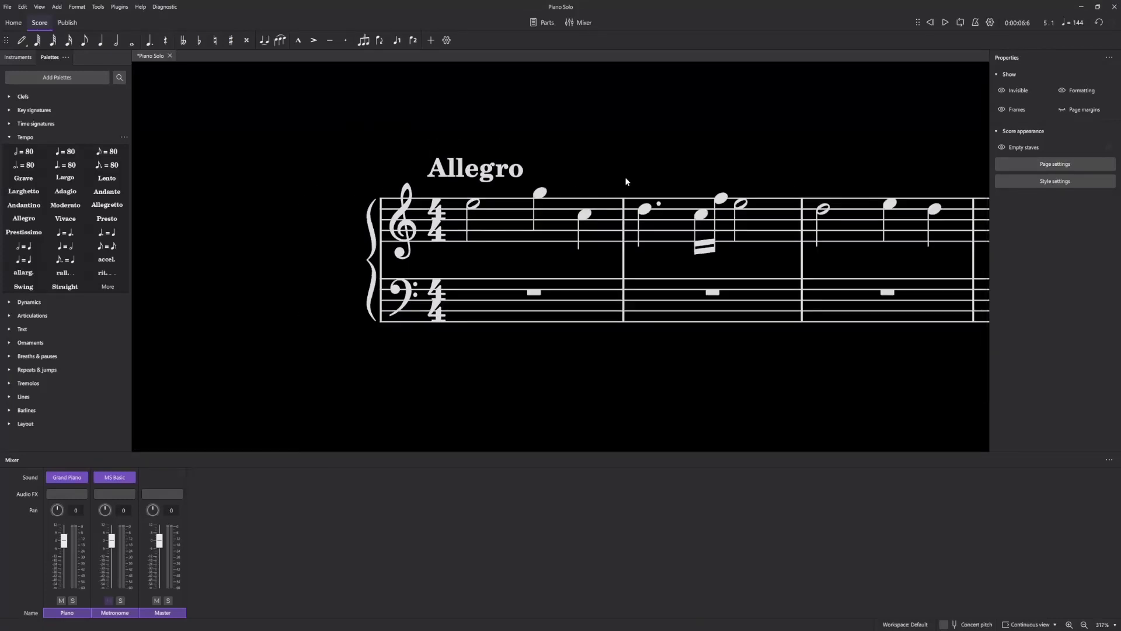
pyautogui.scroll(3, 355, 175)
pyautogui.scroll(5, 462, 170)
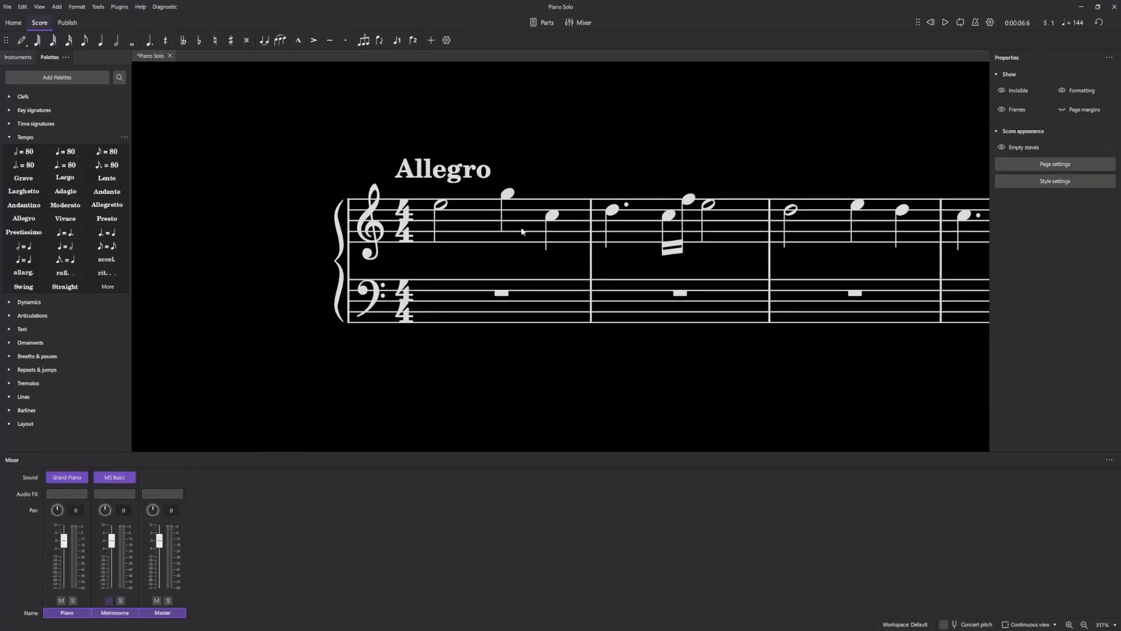
pyautogui.keyDown('ctrl'); pyautogui.scroll(4, 465, 258); pyautogui.keyUp('ctrl')
pyautogui.moveTo(469, 247); pyautogui.dragTo(527, 252)
pyautogui.keyDown('ctrl'); pyautogui.scroll(3, 528, 253); pyautogui.keyUp('ctrl')
pyautogui.moveTo(502, 193); pyautogui.dragTo(485, 231)
pyautogui.keyDown('ctrl'); pyautogui.scroll(-2, 486, 232); pyautogui.keyUp('ctrl')
pyautogui.keyDown('ctrl'); pyautogui.scroll(-2, 470, 193); pyautogui.keyUp('ctrl')
pyautogui.keyDown('ctrl'); pyautogui.scroll(-2, 460, 192); pyautogui.keyUp('ctrl')
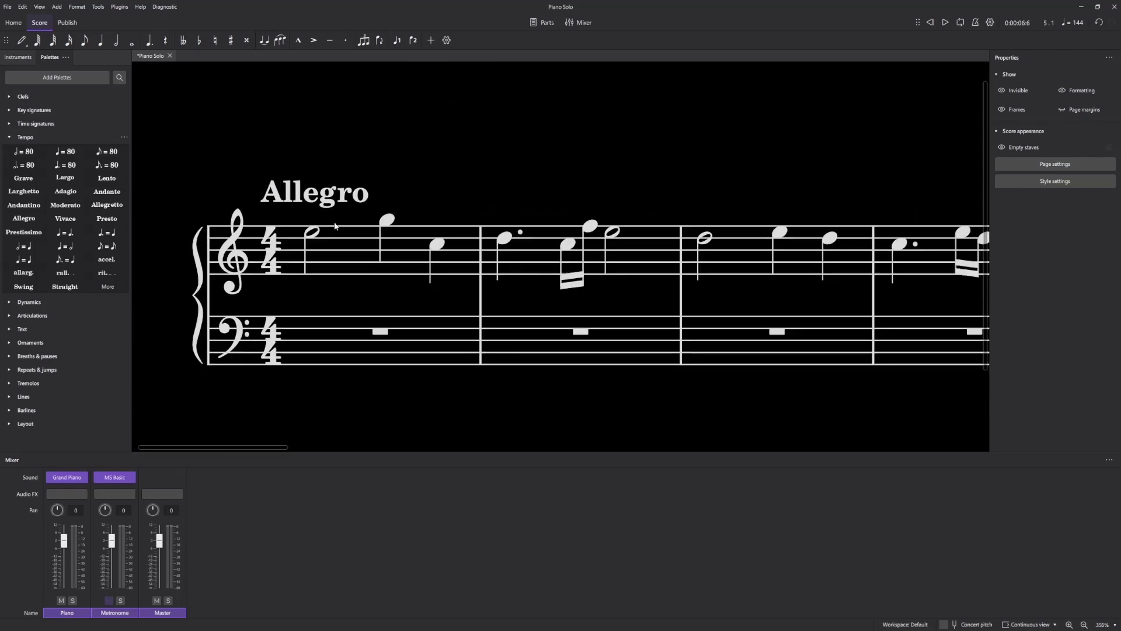
# Step: Add a C chord symbol above the first note of measure 1
pyautogui.click(312, 232)
pyautogui.hotkey('ctrl', 'k')
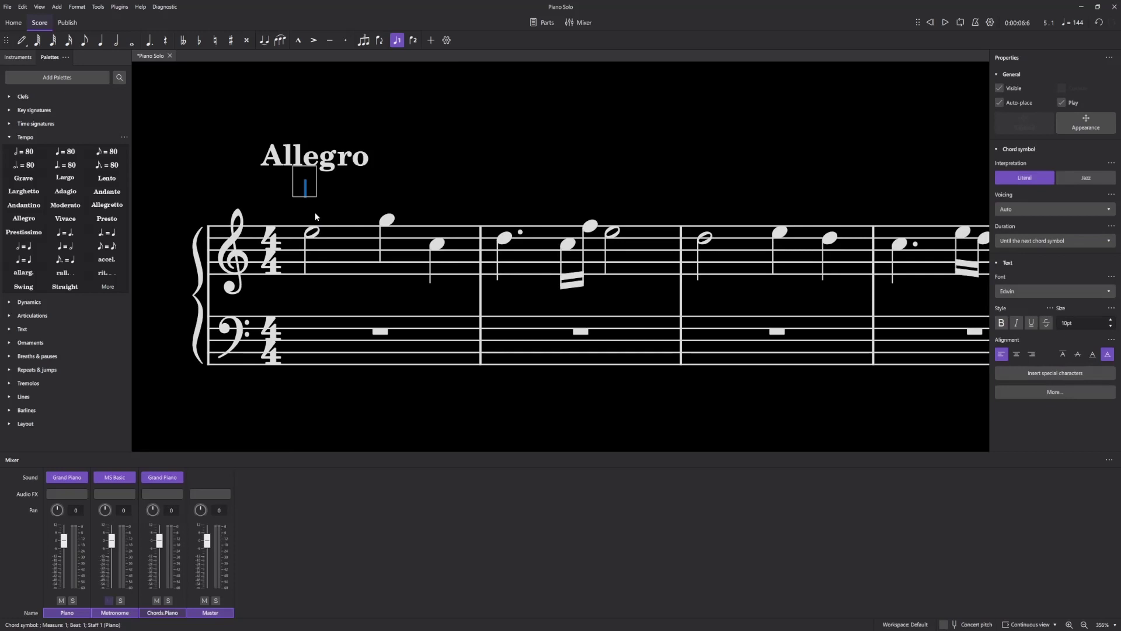
pyautogui.write('C')
pyautogui.click(398, 179)
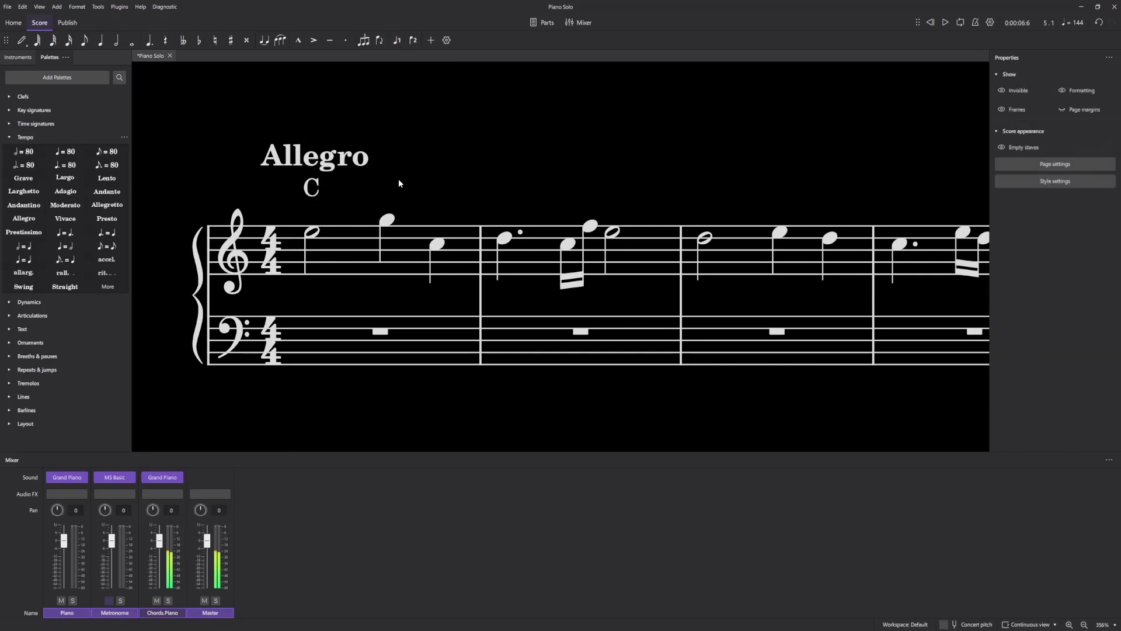
# Step: Copy the C chord symbol to beat 1 of measure 2 and change the copy to G
pyautogui.click(313, 188)
pyautogui.hotkey('ctrl', 'c')
pyautogui.click(503, 237)
pyautogui.hotkey('ctrl', 'v')
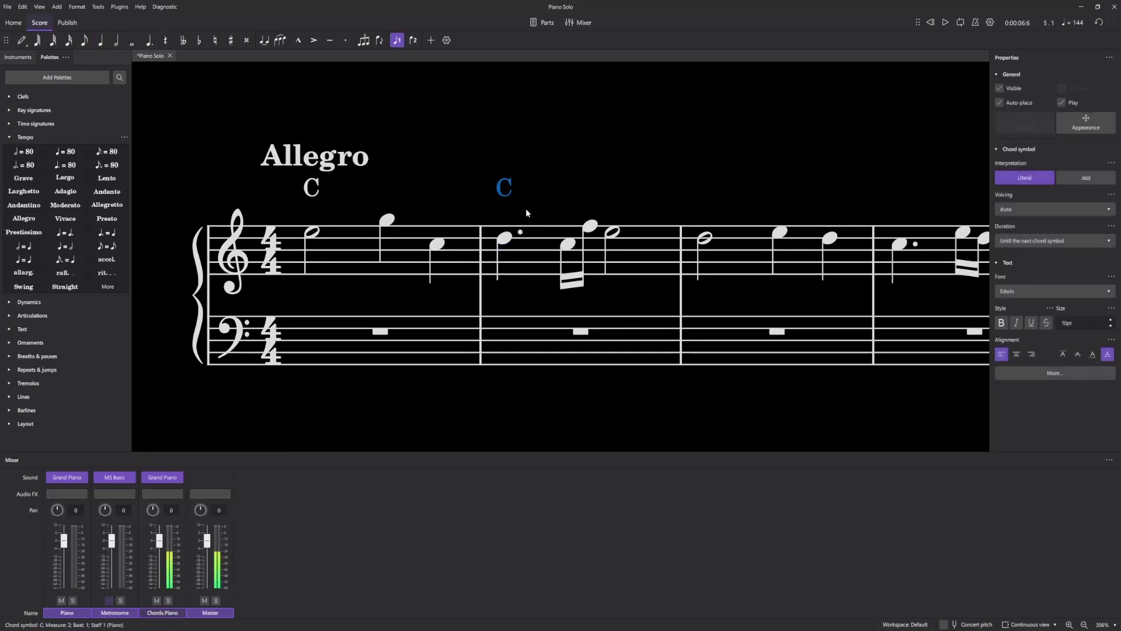
pyautogui.doubleClick(505, 187)
pyautogui.press('BackSpace')
pyautogui.write('G')
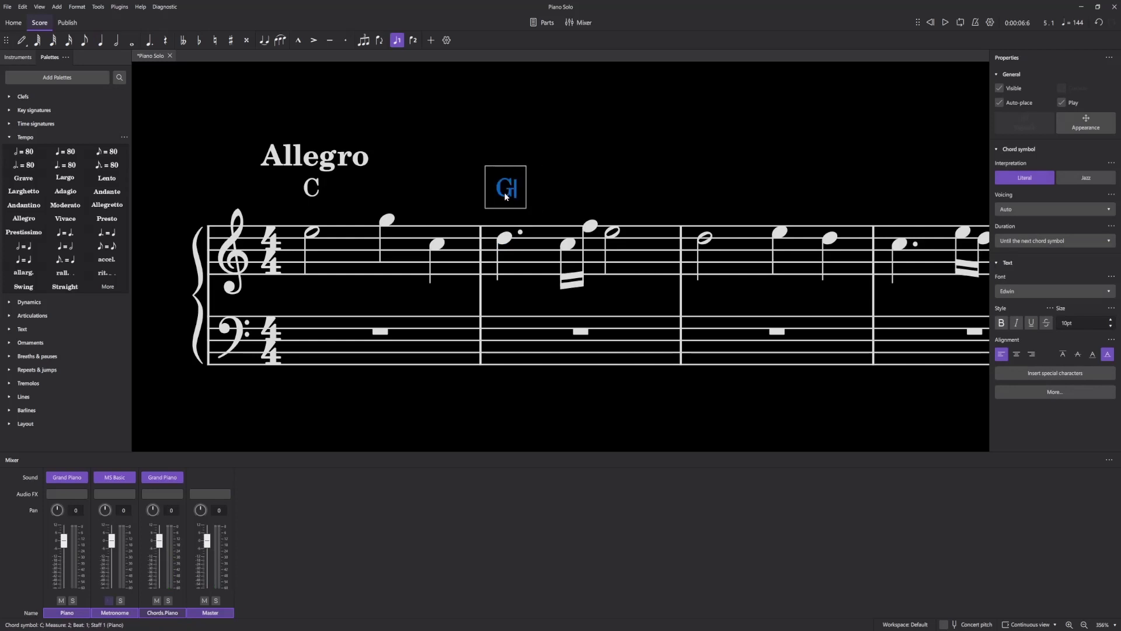
pyautogui.press('Escape')
# Step: Paste a chord symbol above beat 1 of measure 3 and change it to Am
pyautogui.hscroll(3, 557, 232)
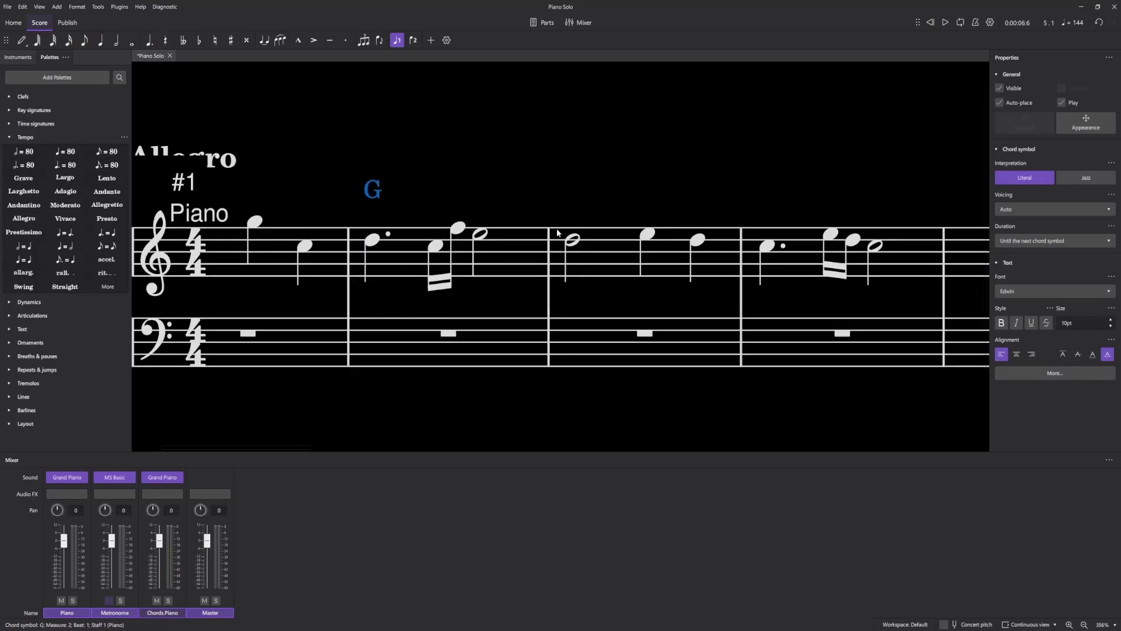
pyautogui.click(572, 239)
pyautogui.hotkey('ctrl', 'v')
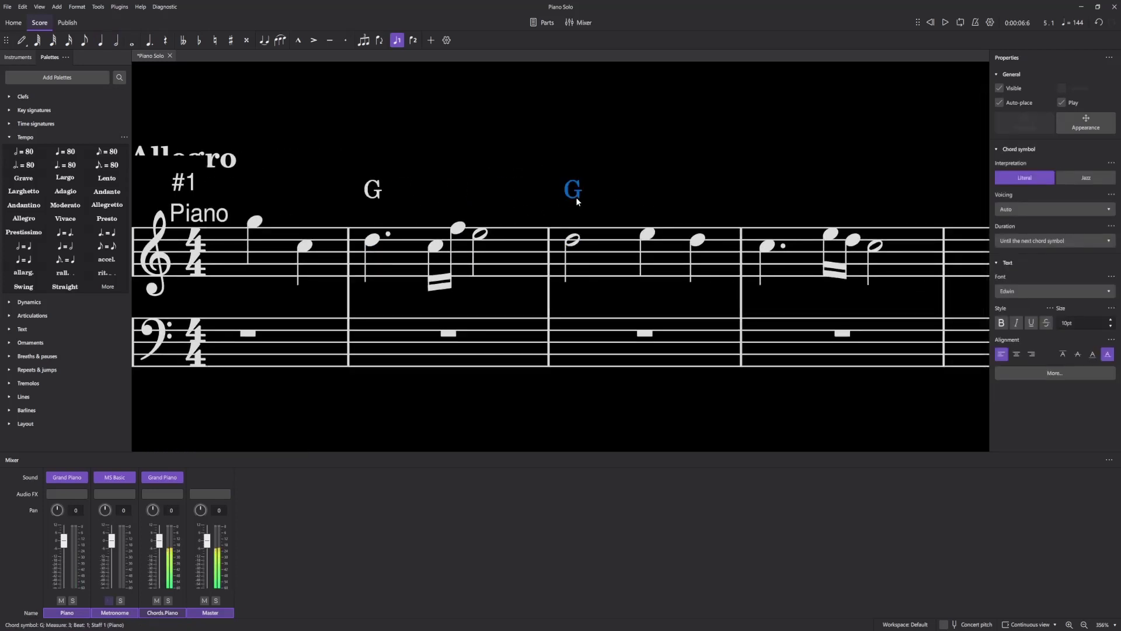
pyautogui.doubleClick(576, 197)
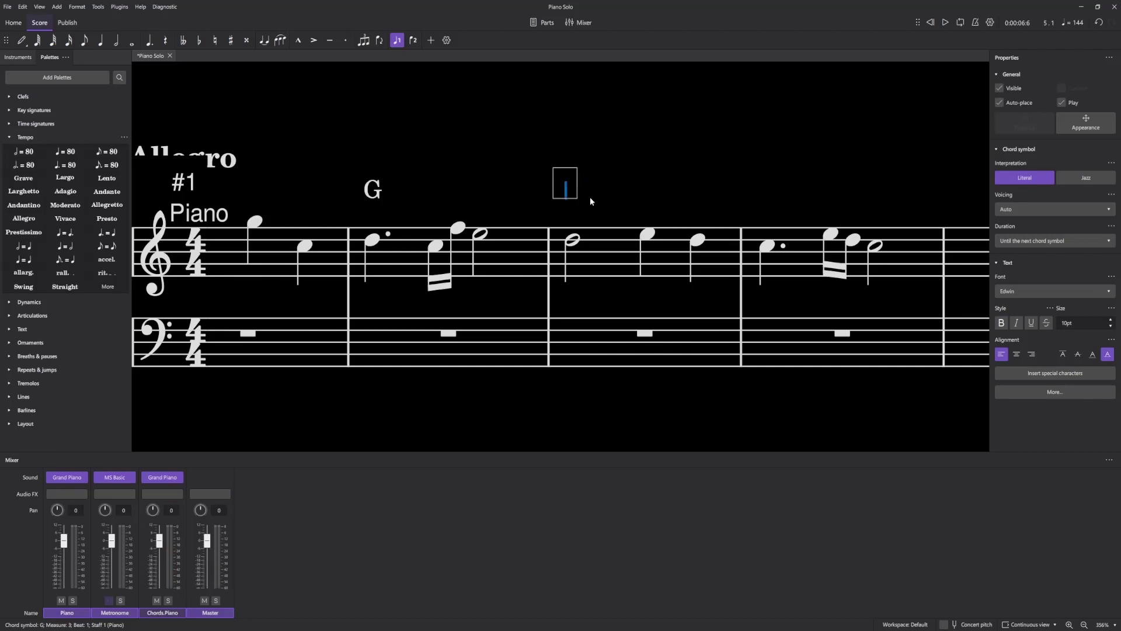
pyautogui.write('A')
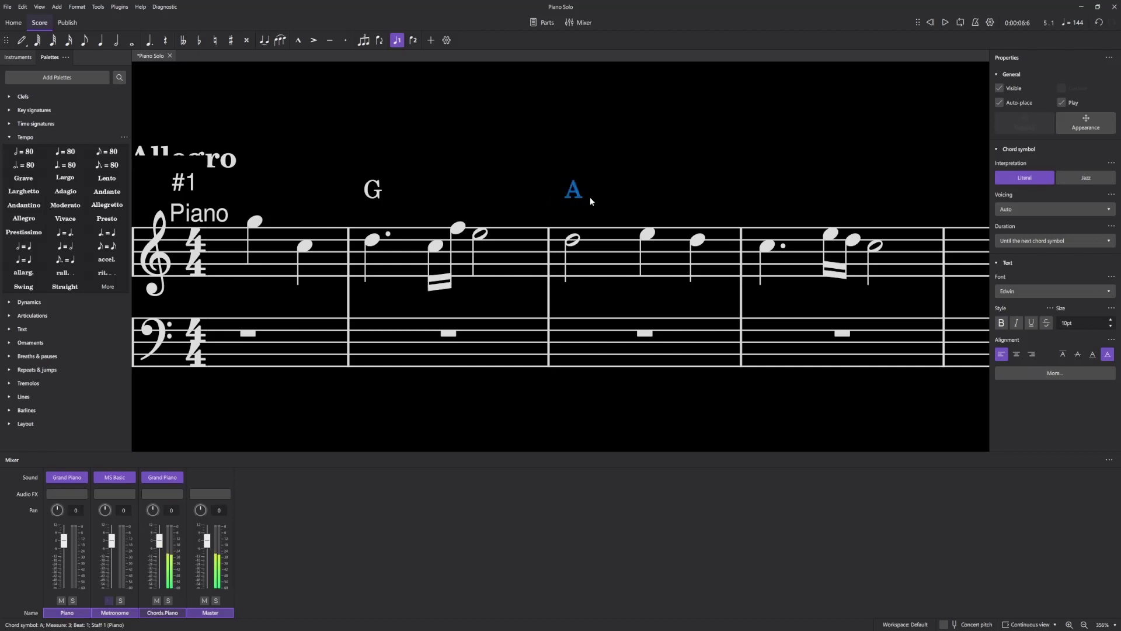
pyautogui.scroll(-5, 589, 197)
pyautogui.write('m')
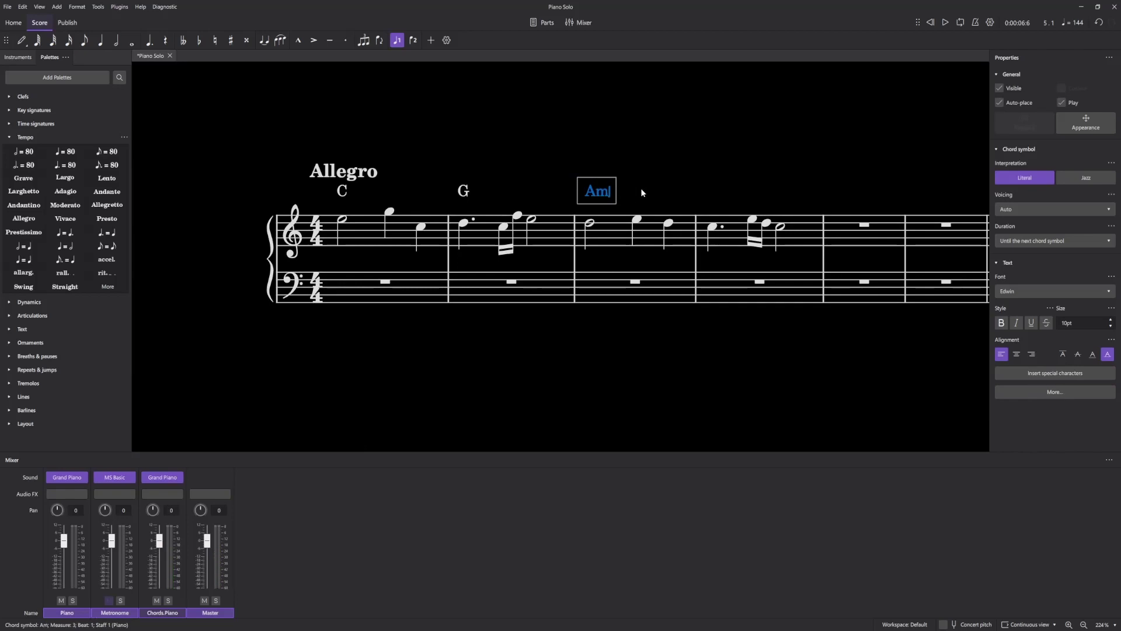
pyautogui.press('Escape')
# Step: Paste a chord symbol above beat 1 of measure 4 and change it to C
pyautogui.click(712, 226)
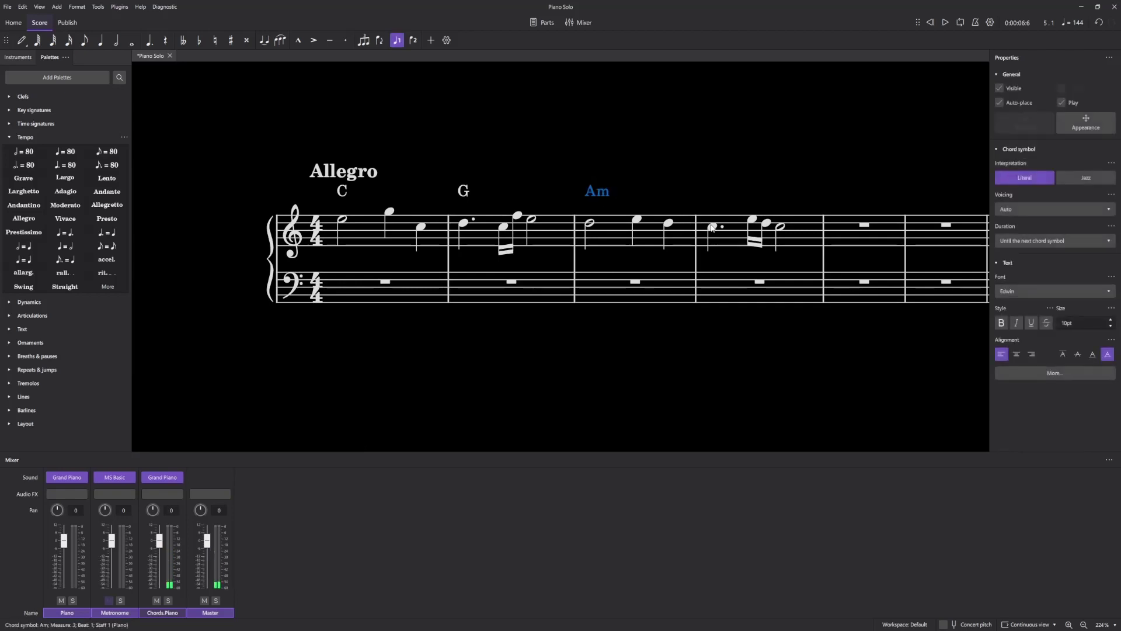
pyautogui.hotkey('ctrl', 'v')
pyautogui.doubleClick(716, 197)
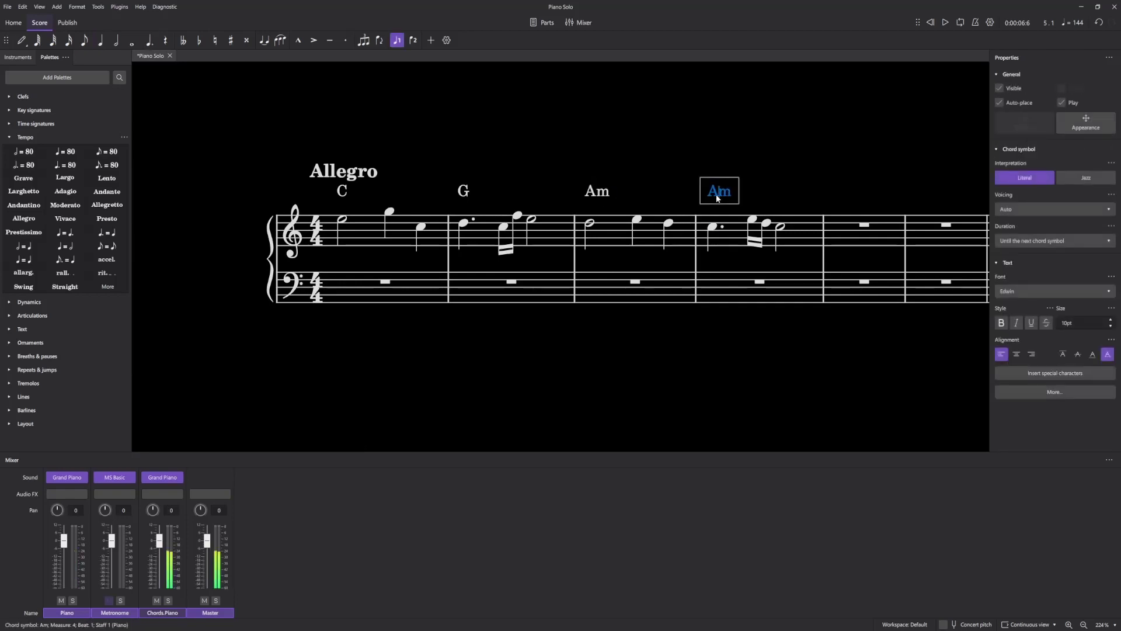
pyautogui.doubleClick(717, 199)
pyautogui.write('C')
pyautogui.press('Escape')
# Step: Play back the four measures with the melody and chord symbols together
pyautogui.click(559, 253)
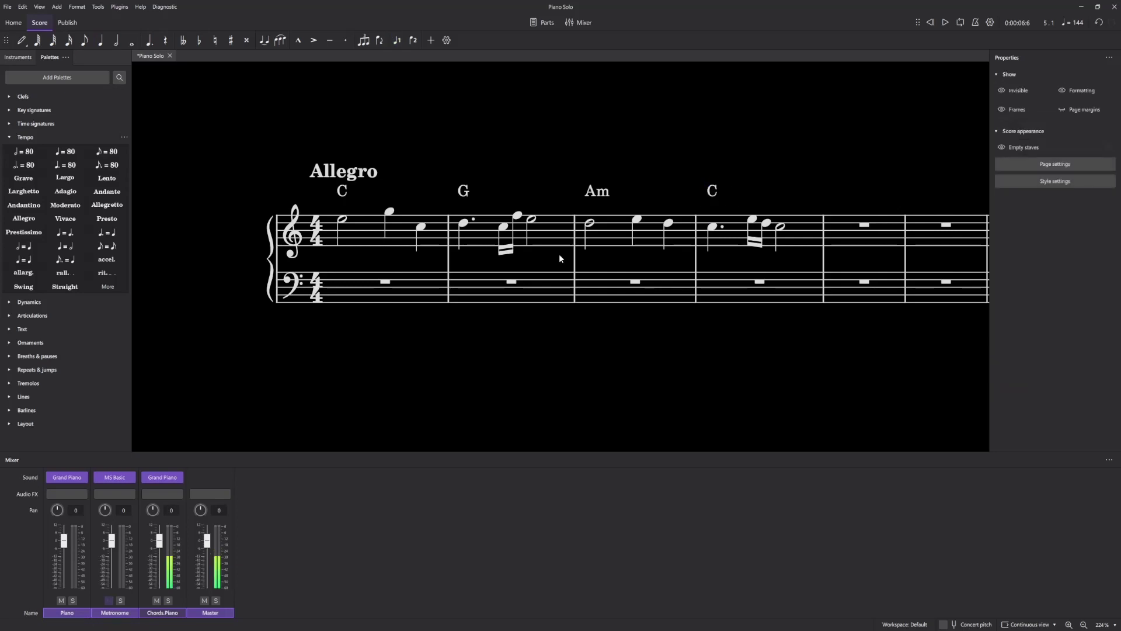
pyautogui.press('space')
pyautogui.moveTo(641, 263); pyautogui.dragTo(562, 283)
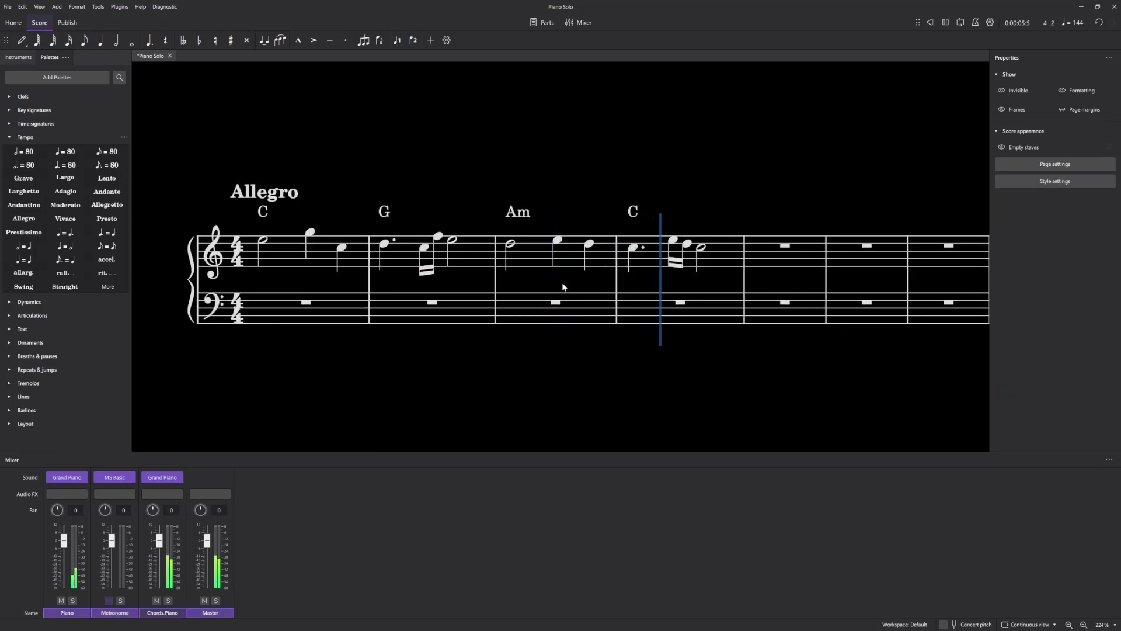
pyautogui.press('space')
# Step: Turn off playback for all four chord symbols: C, G, Am and C
pyautogui.click(633, 214)
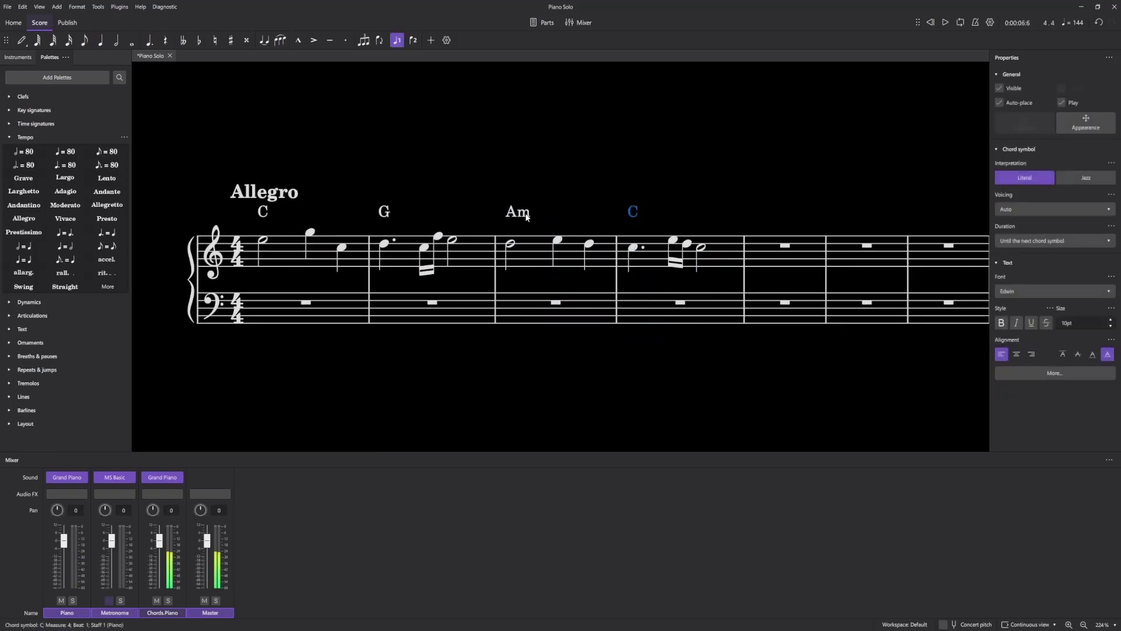
pyautogui.keyDown('ctrl'); pyautogui.click(518, 211); pyautogui.keyUp('ctrl')
pyautogui.keyDown('ctrl'); pyautogui.click(384, 212); pyautogui.keyUp('ctrl')
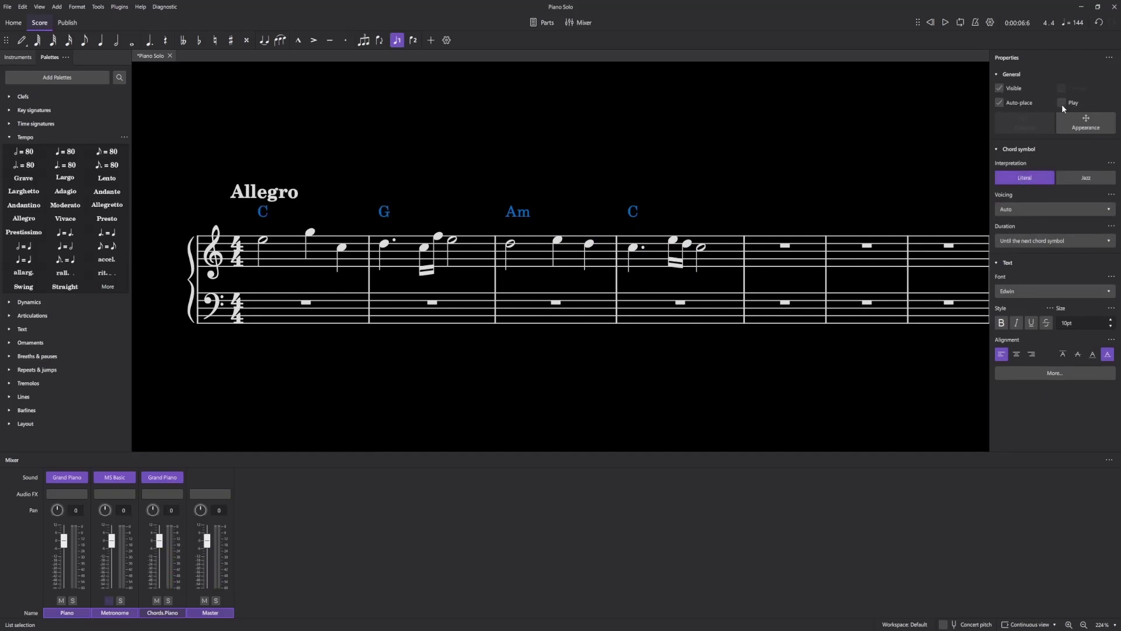
pyautogui.click(668, 186)
# Step: Enter the quarter notes C3, E3, G3 and E3 in measure 1 of the bass staff
pyautogui.scroll(4, 315, 328)
pyautogui.moveTo(329, 270); pyautogui.dragTo(433, 269)
pyautogui.scroll(7, 433, 271)
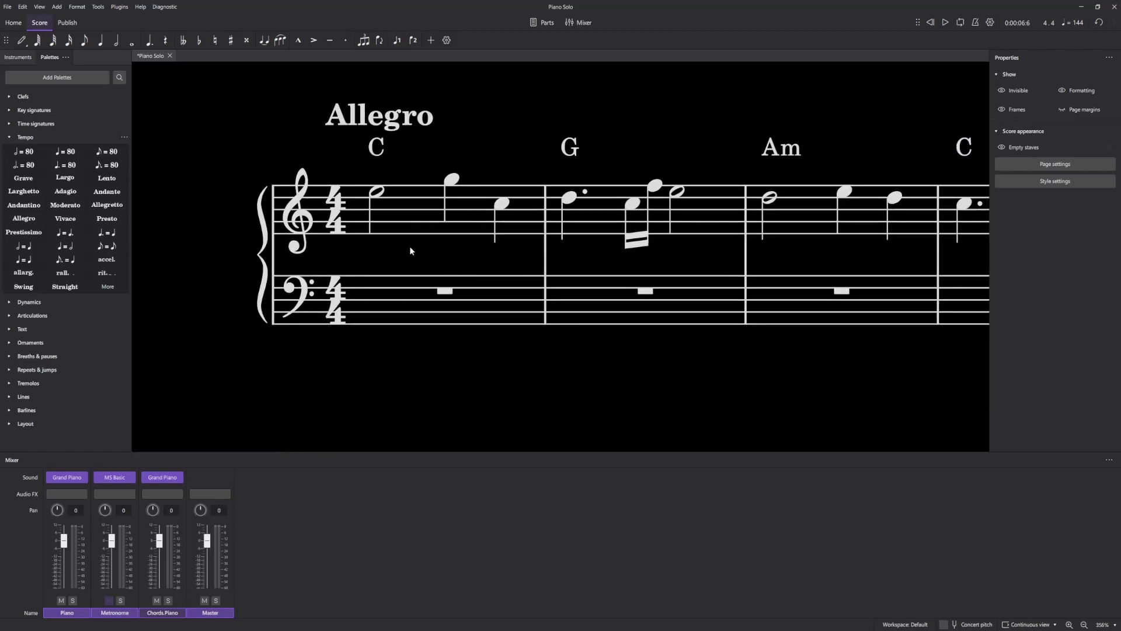
pyautogui.press('n')
pyautogui.press('c')
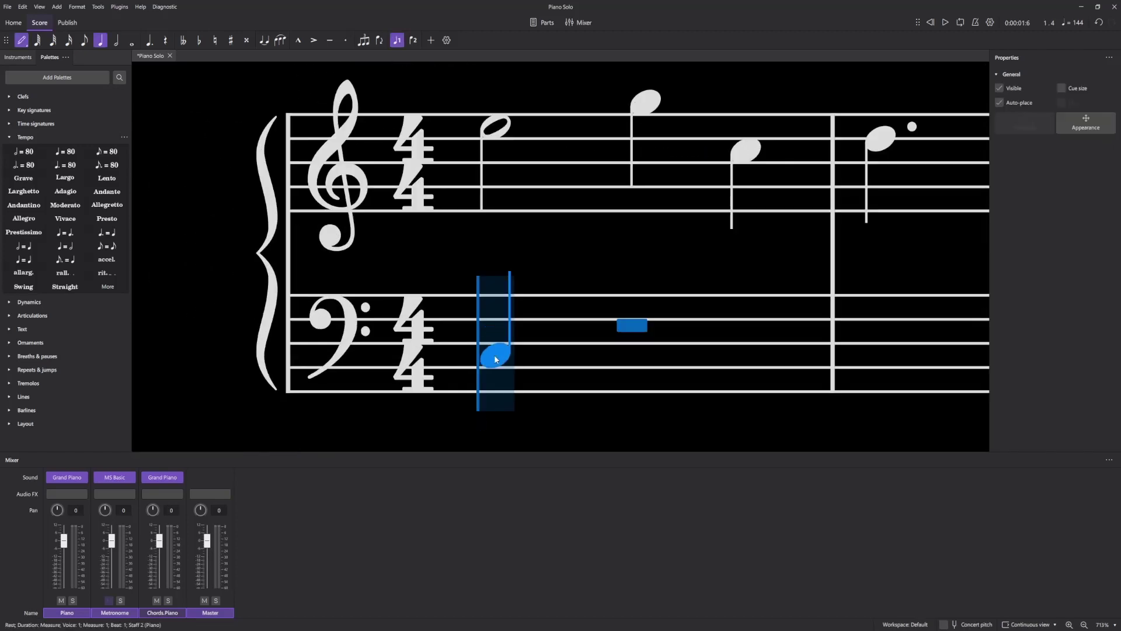
pyautogui.press('e')
pyautogui.click(661, 312)
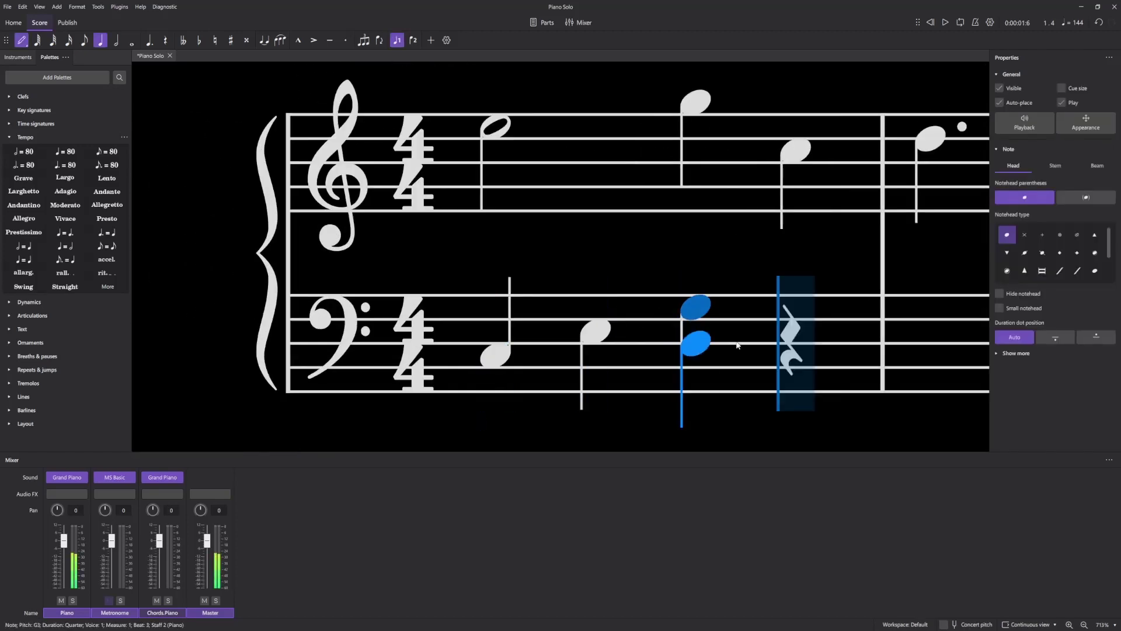
pyautogui.click(788, 334)
pyautogui.press('Escape')
# Step: Play back measure 1 from its first bass note to hear the accompaniment with the melody
pyautogui.scroll(-5, 723, 343)
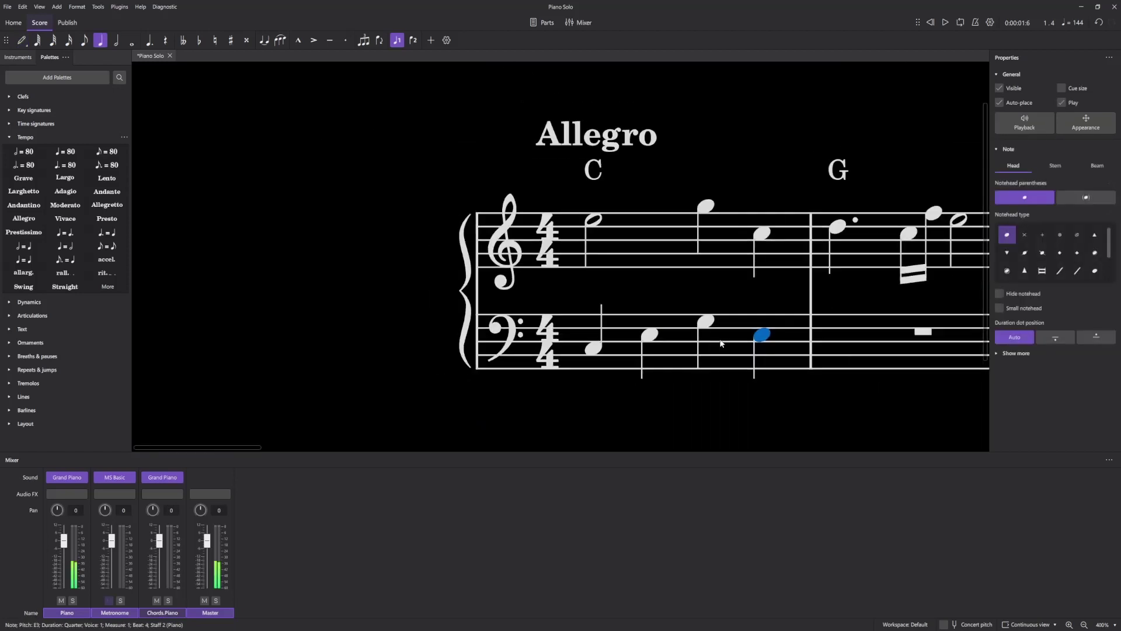
pyautogui.moveTo(756, 377); pyautogui.dragTo(541, 340)
pyautogui.click(379, 313)
pyautogui.press('space')
pyautogui.press('Escape')
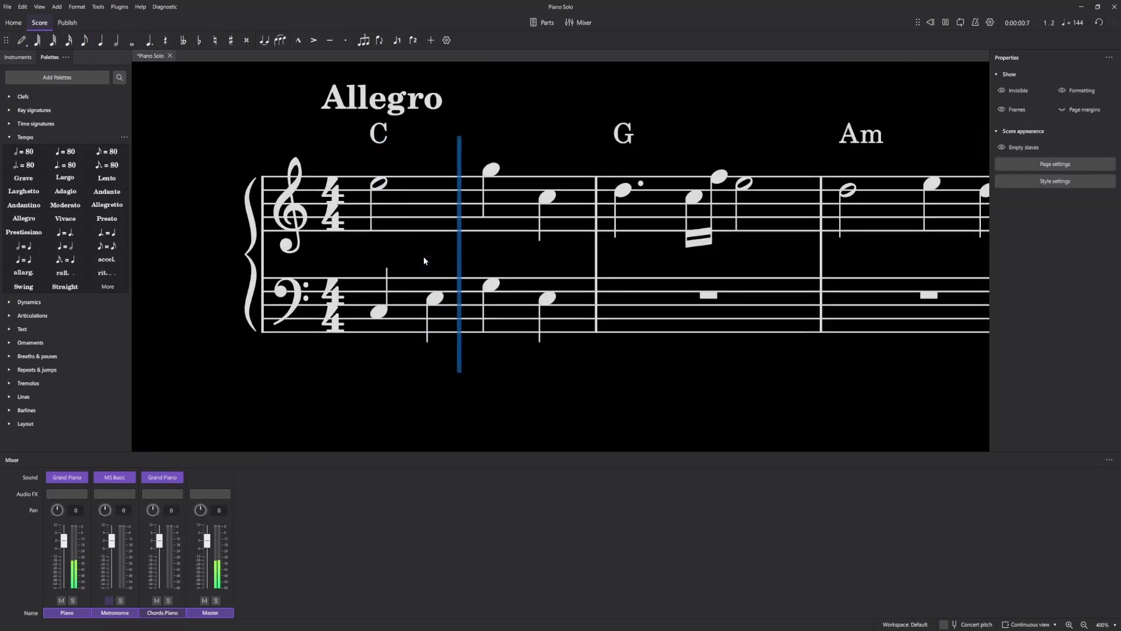
pyautogui.press('space')
pyautogui.scroll(2, 559, 296)
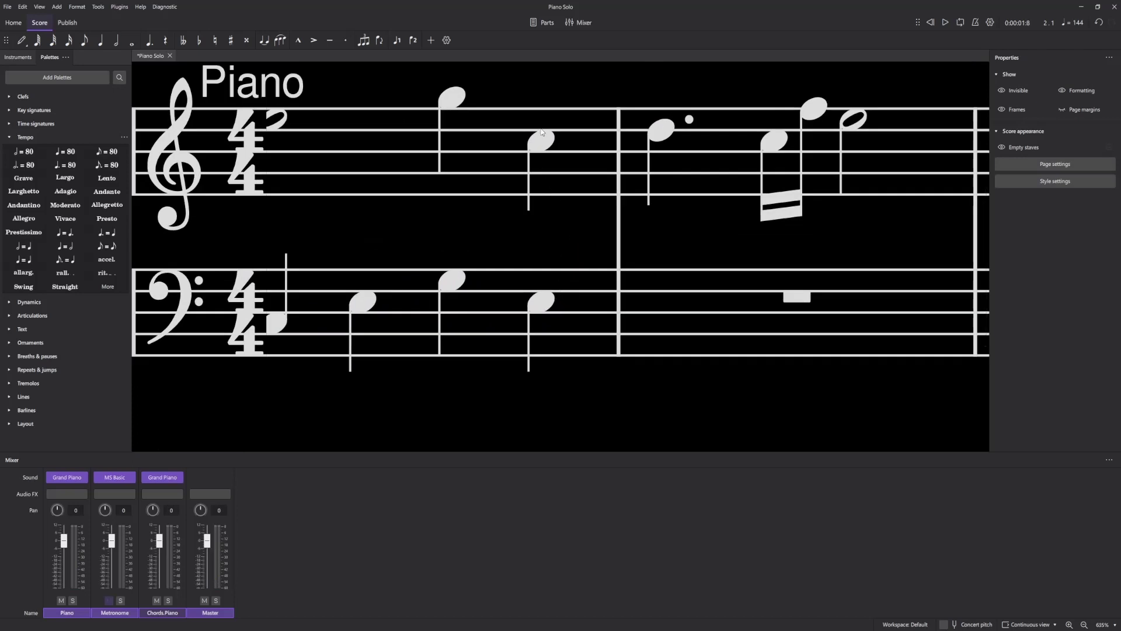
pyautogui.click(538, 144)
pyautogui.keyDown('shift'); pyautogui.click(537, 303); pyautogui.keyUp('shift')
pyautogui.scroll(1, 606, 245)
pyautogui.scroll(-3, 616, 245)
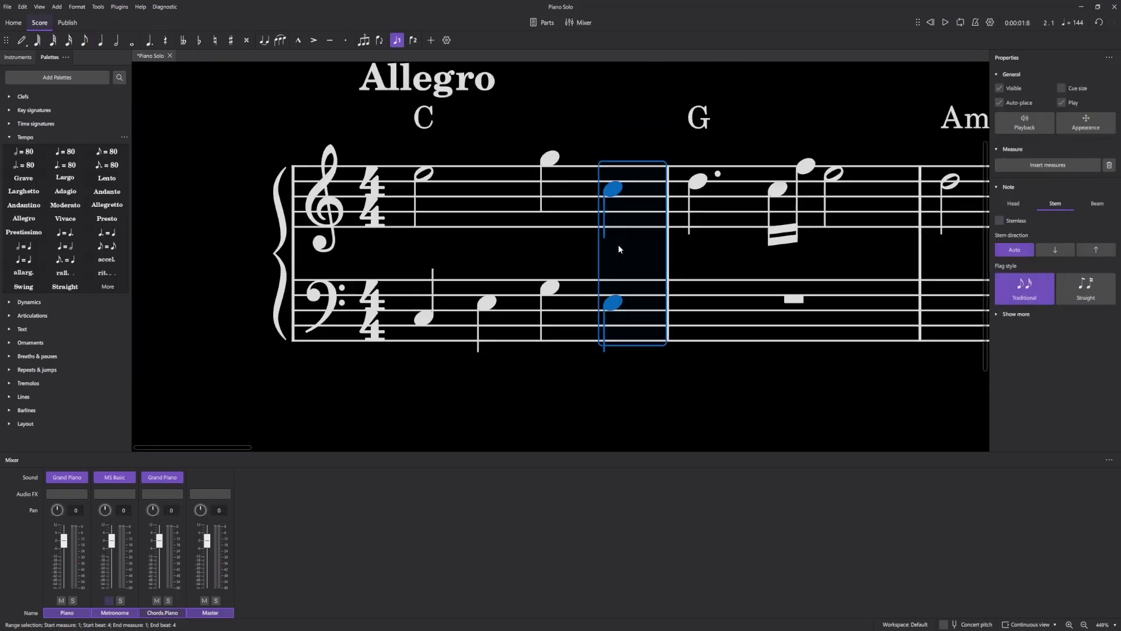
pyautogui.click(619, 248)
# Step: Turn the four bass notes of measure 1 into eighth notes and repeat them as eighths on beats 3 and 4
pyautogui.click(613, 302)
pyautogui.keyDown('shift'); pyautogui.click(425, 318); pyautogui.keyUp('shift')
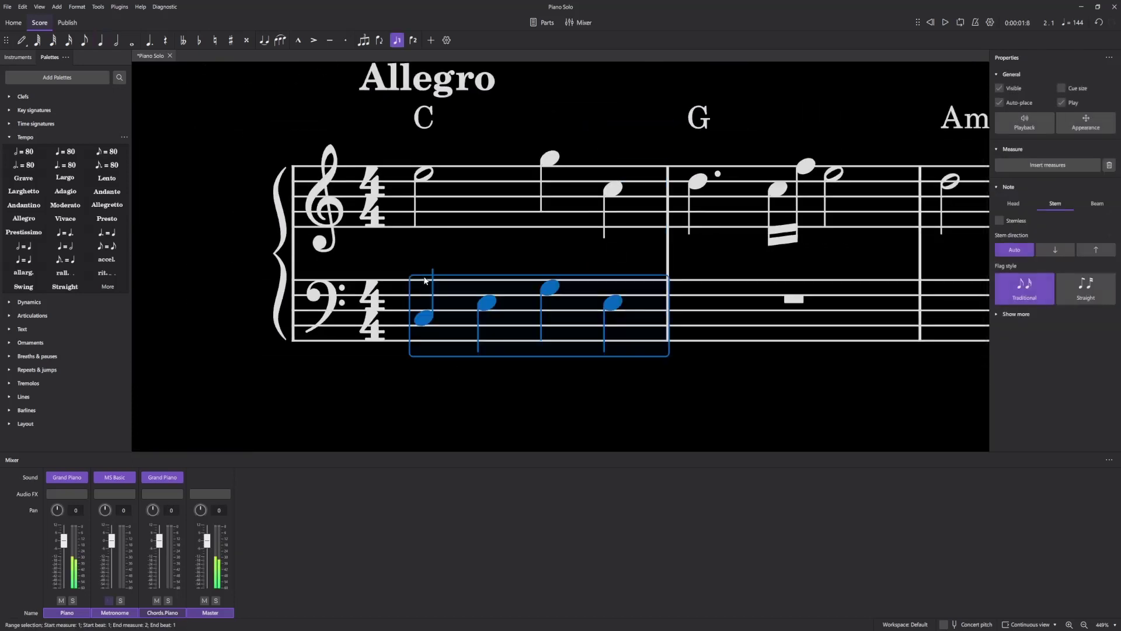
pyautogui.press('Delete')
pyautogui.scroll(2, 435, 266)
pyautogui.hotkey('ctrl', 'z')
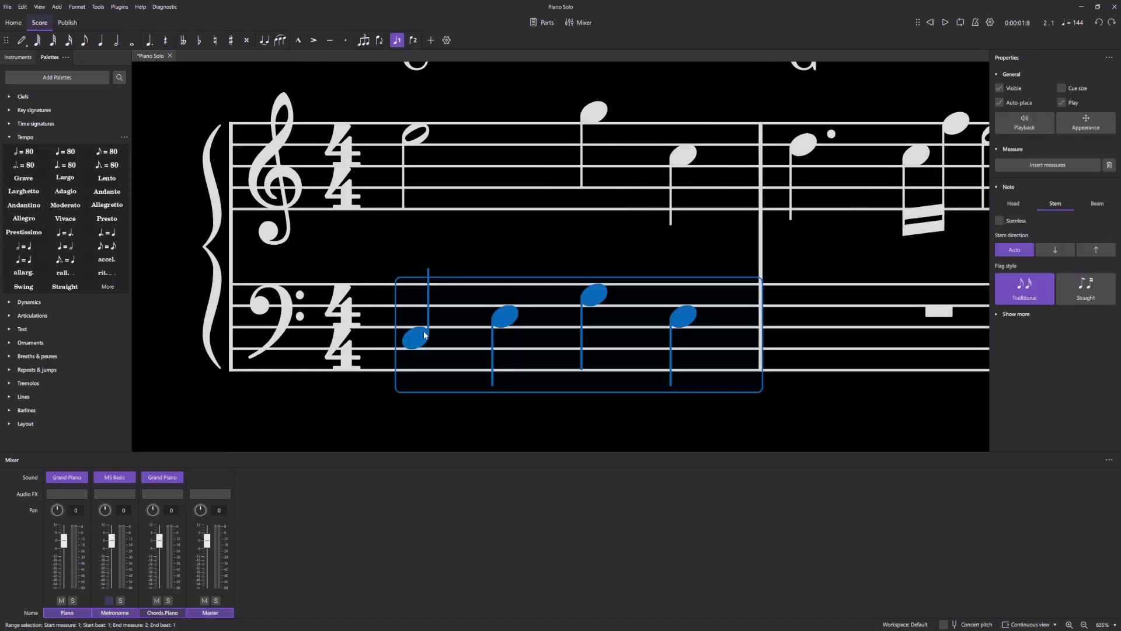
pyautogui.press('4')
pyautogui.click(650, 320)
pyautogui.hotkey('ctrl', 'v')
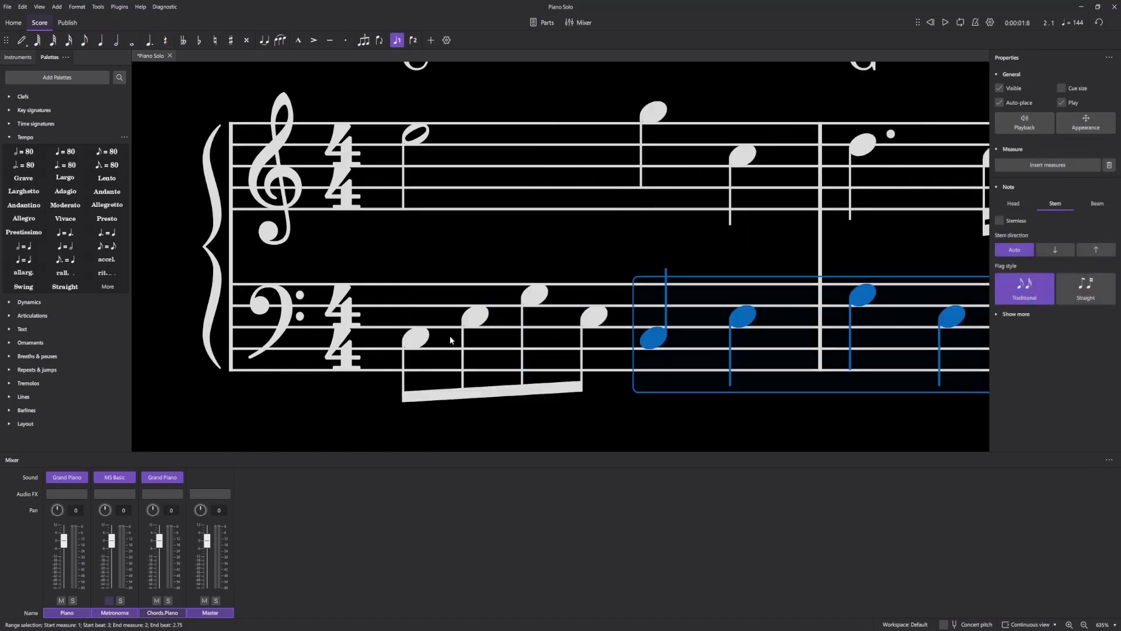
pyautogui.hotkey('ctrl', 'z')
pyautogui.hotkey('ctrl', 'shift', 'q')
# Step: Play back measure 1 from its first bass note to hear the eighth-note accompaniment
pyautogui.click(414, 340)
pyautogui.press('space')
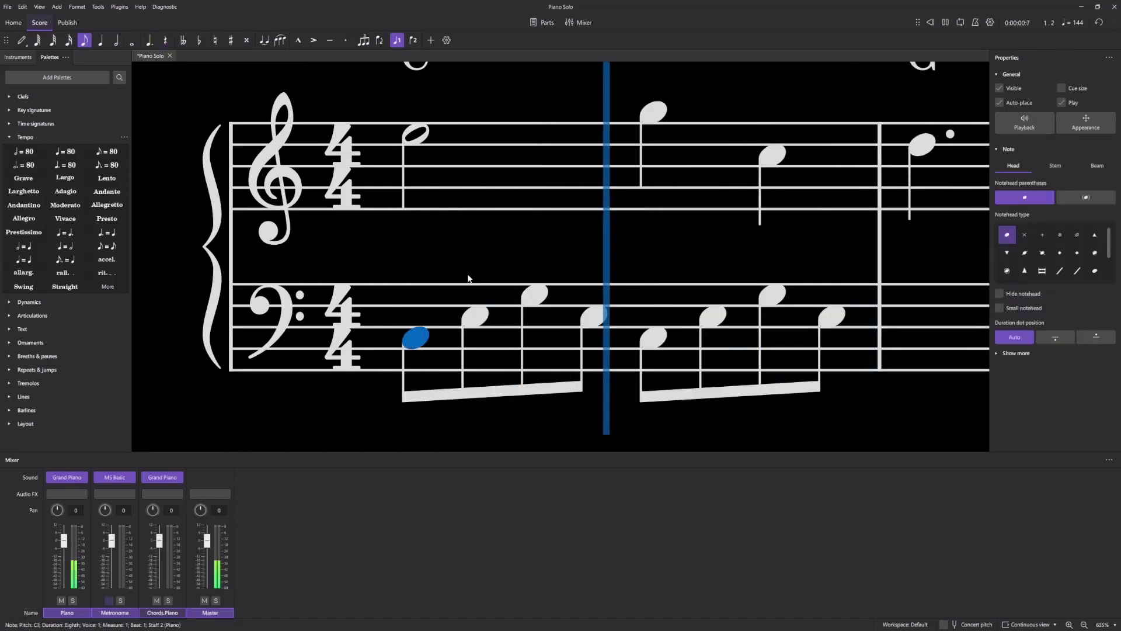
pyautogui.press('space')
# Step: Clear all the eighth notes from measure 1 of the bass staff
pyautogui.scroll(-4, 642, 304)
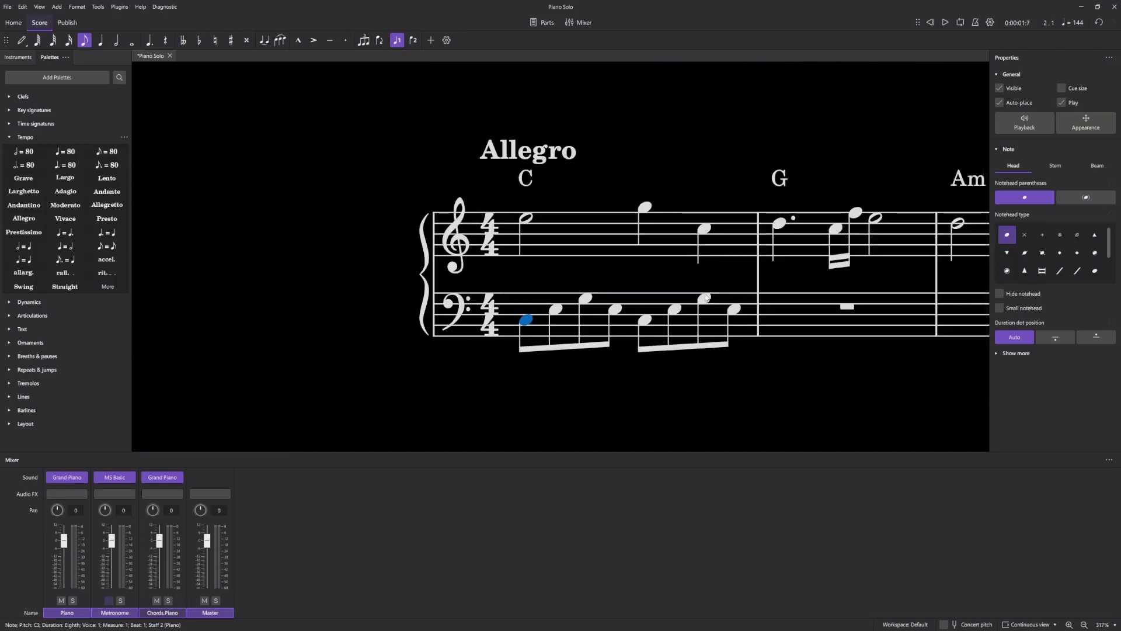
pyautogui.scroll(1, 677, 309)
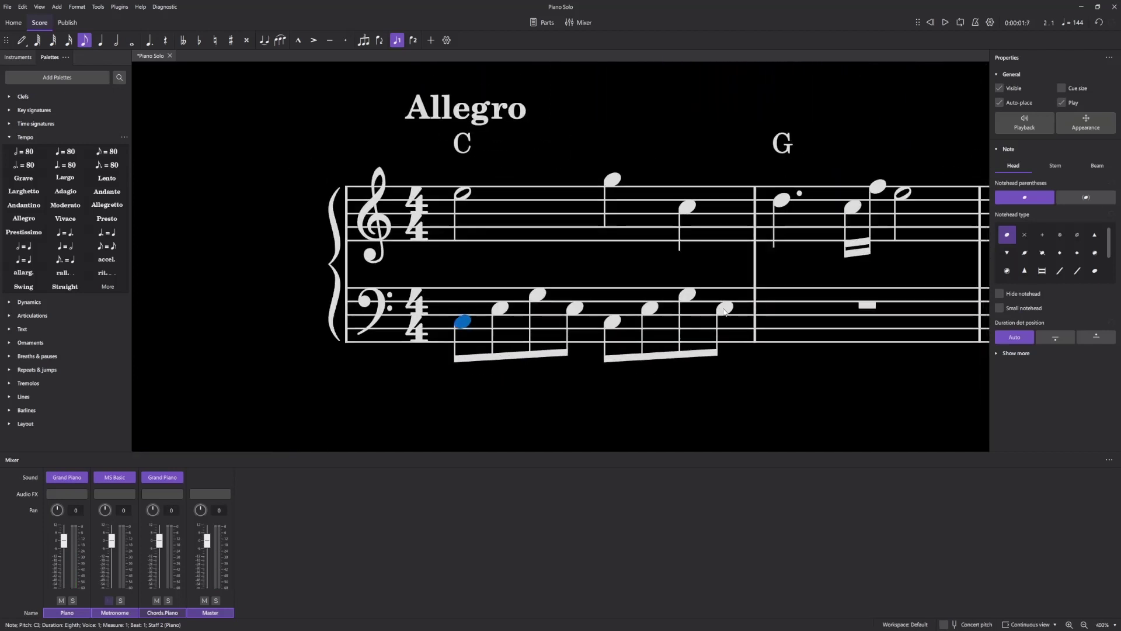
pyautogui.keyDown('shift'); pyautogui.click(724, 309); pyautogui.keyUp('shift')
pyautogui.press('5')
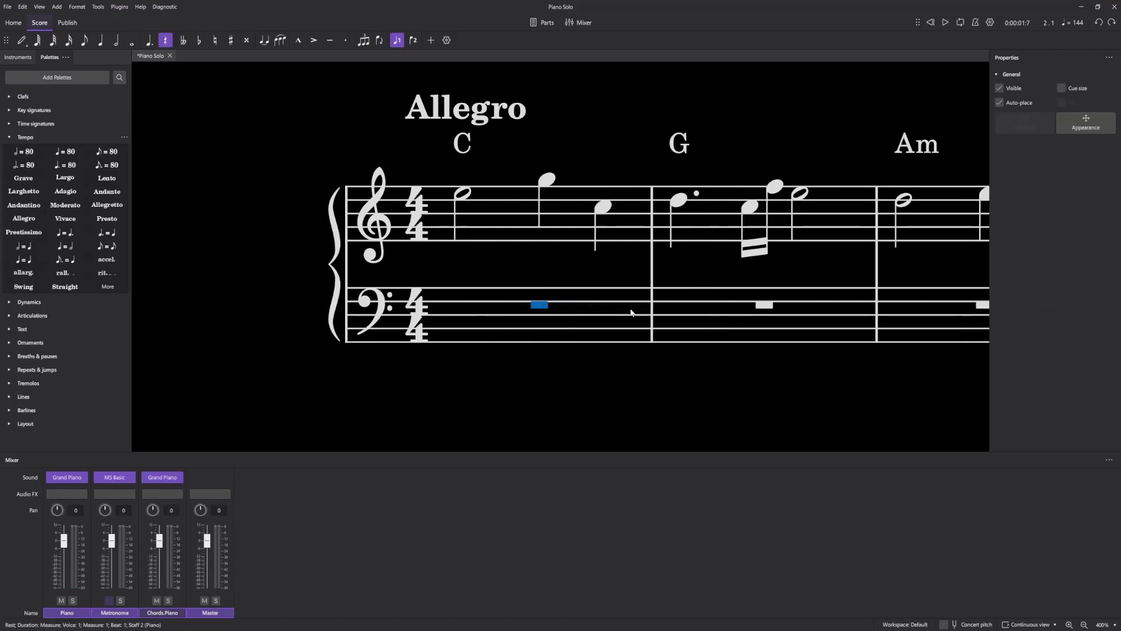
pyautogui.press('Delete')
# Step: Try pasting the copied four-note bass figure into measure 1 at half and at double duration
pyautogui.hotkey('ctrl', 'v')
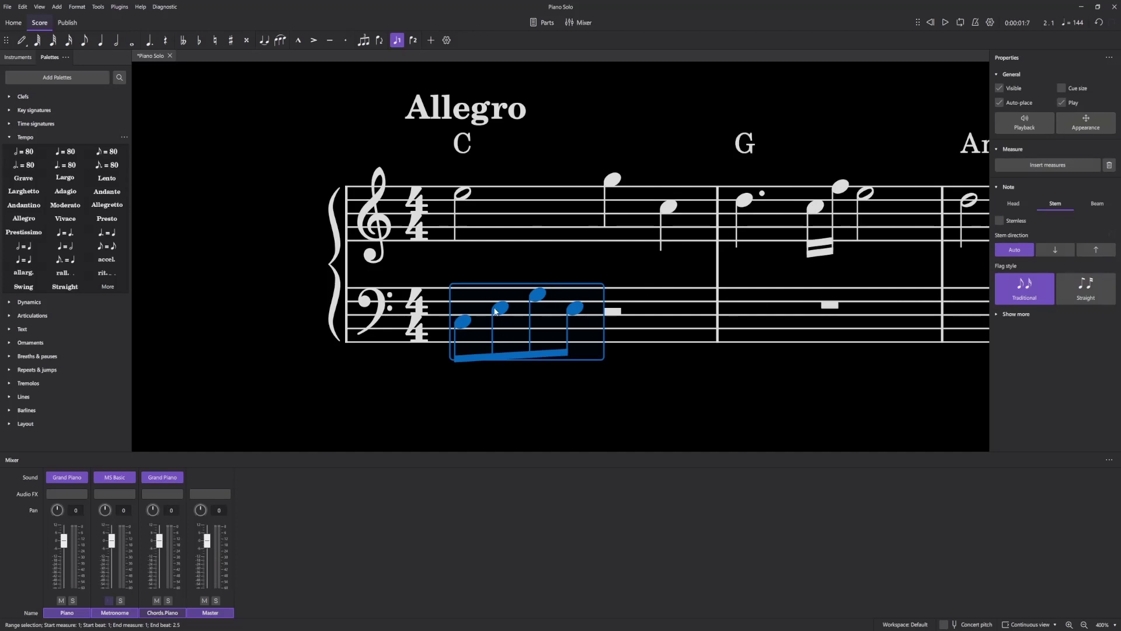
pyautogui.hotkey('ctrl', 'z')
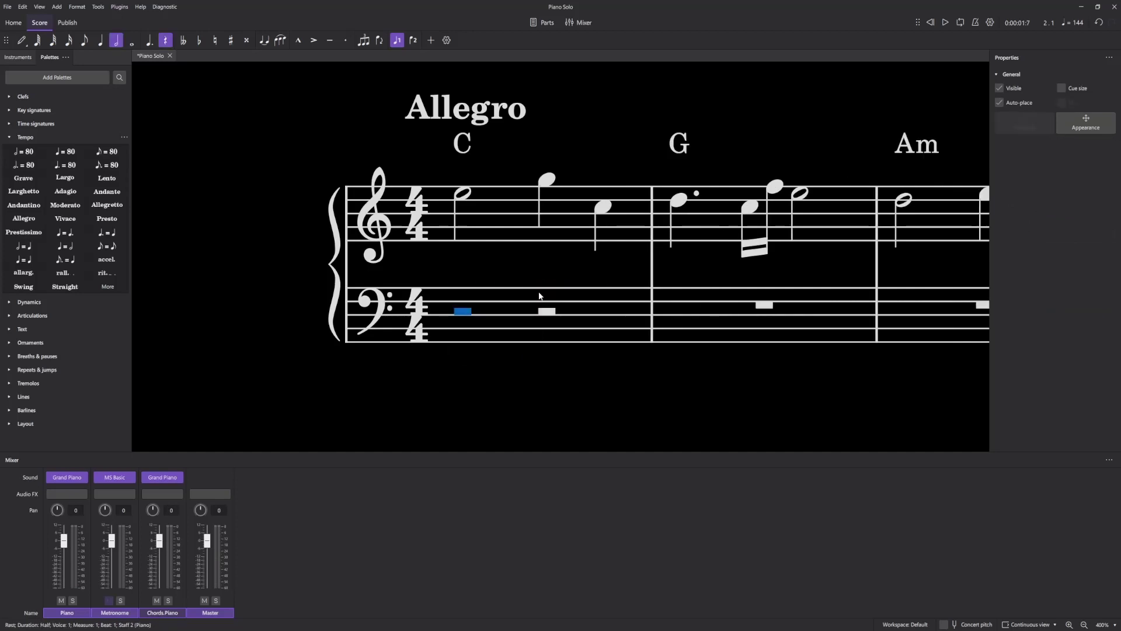
pyautogui.hotkey('ctrl', 'z')
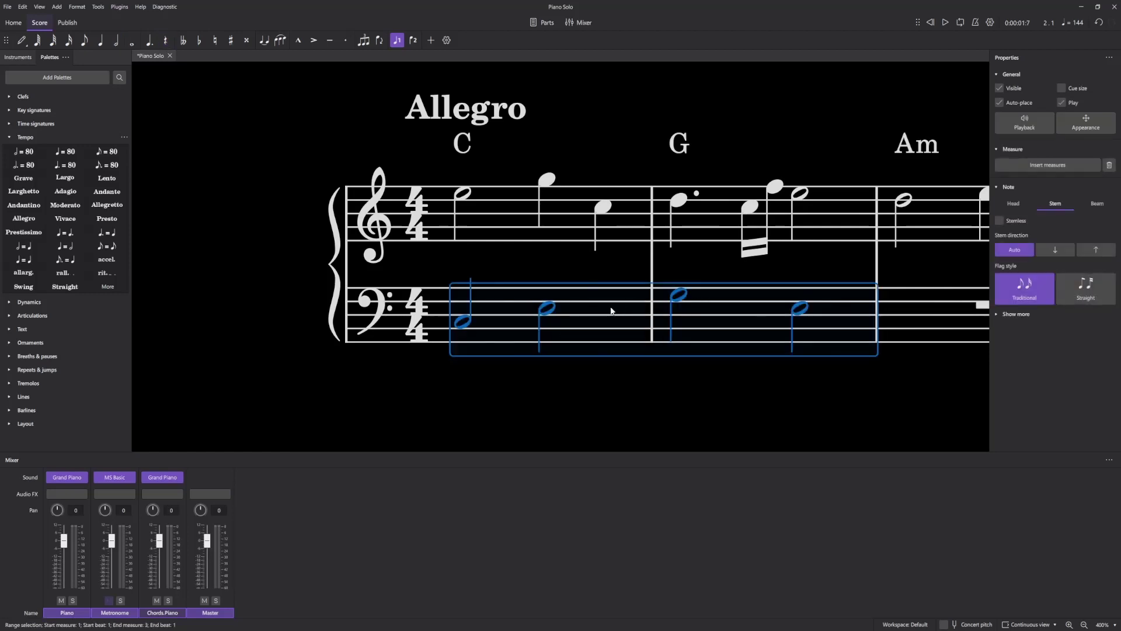
# Step: Replace the half notes in the bass staff with the copied figure at half duration on beats 1 and 2 of measure 1
pyautogui.press('Delete')
pyautogui.hotkey('ctrl', 'v')
pyautogui.scroll(-2, 611, 310)
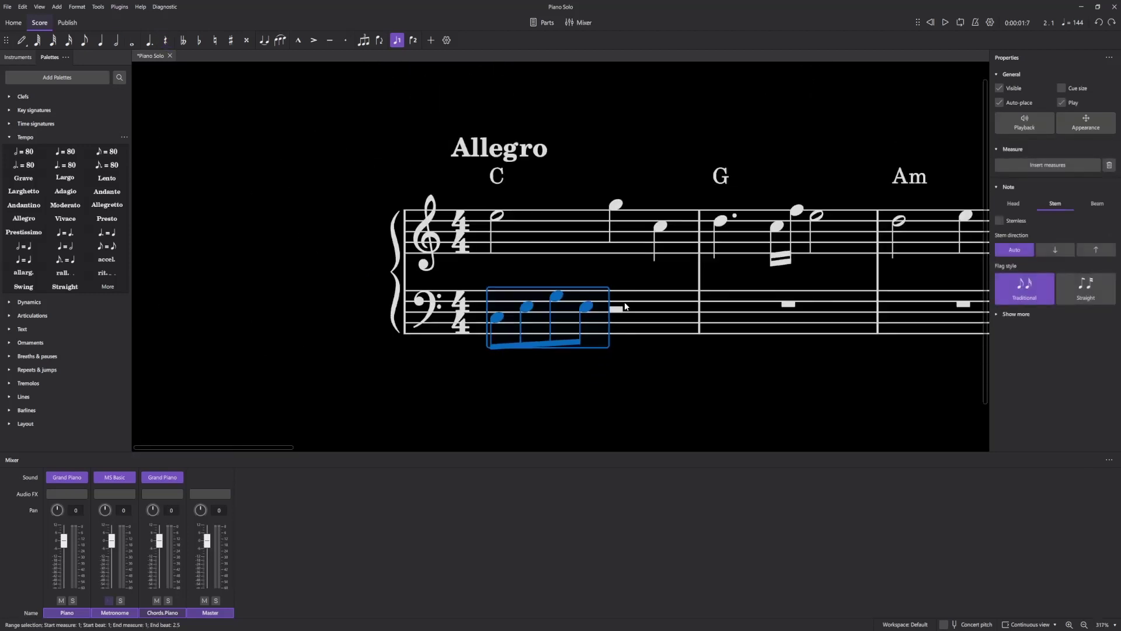
# Step: Change the first three bass eighth notes of measure 1 to E3, G3 and C3, keeping the fourth as E3
pyautogui.scroll(3, 614, 271)
pyautogui.scroll(5, 458, 333)
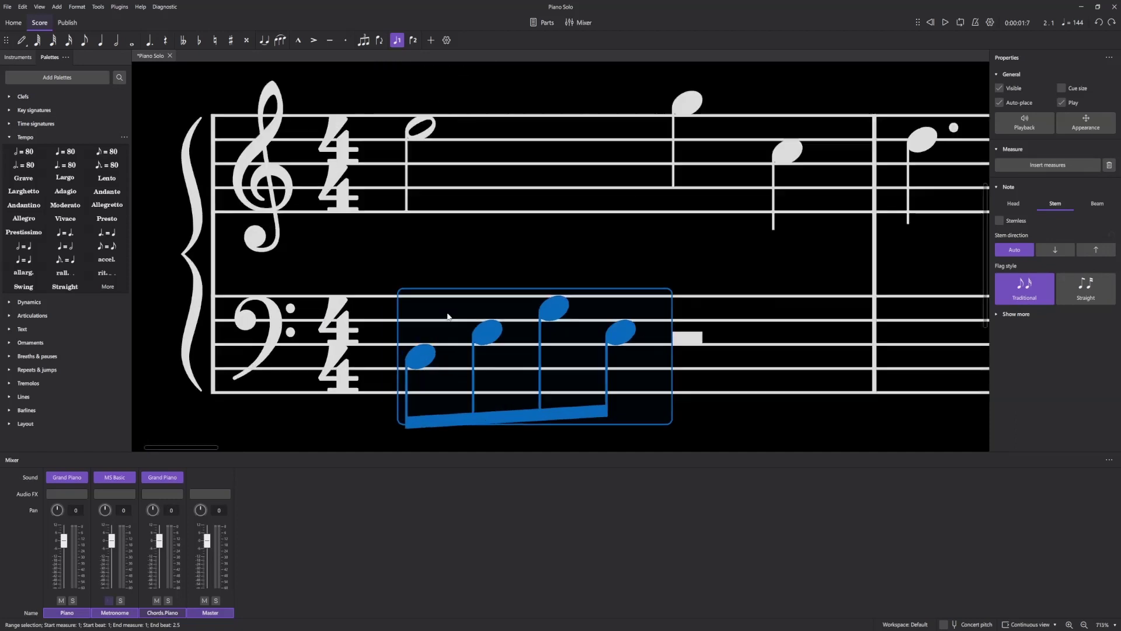
pyautogui.click(458, 279)
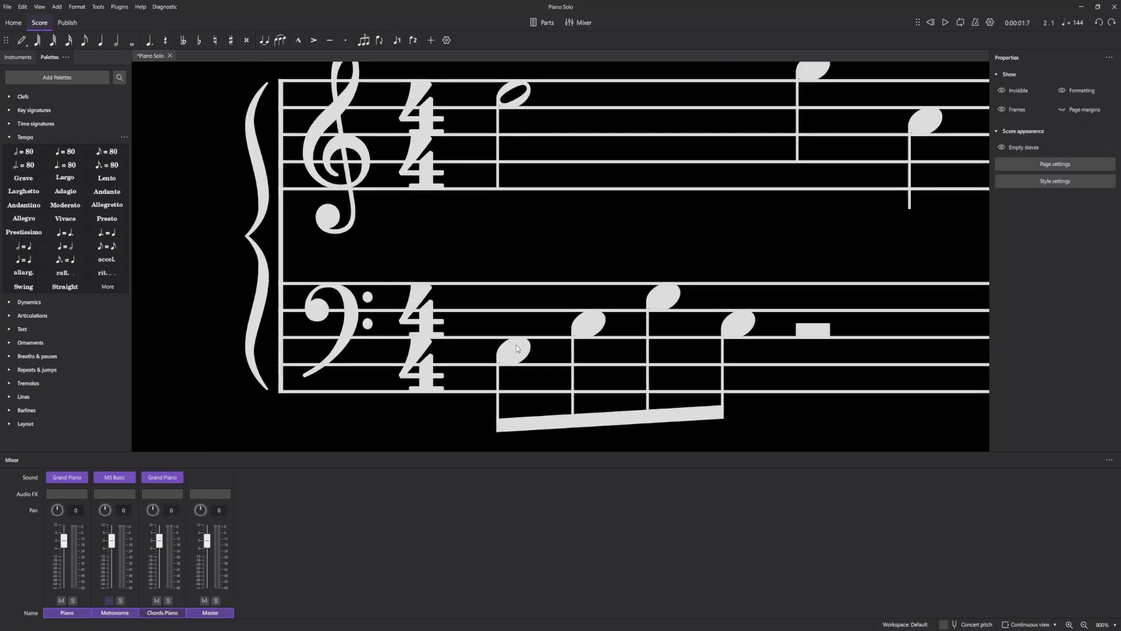
pyautogui.moveTo(517, 349); pyautogui.dragTo(583, 304)
pyautogui.click(515, 324)
pyautogui.click(587, 297)
pyautogui.click(663, 301)
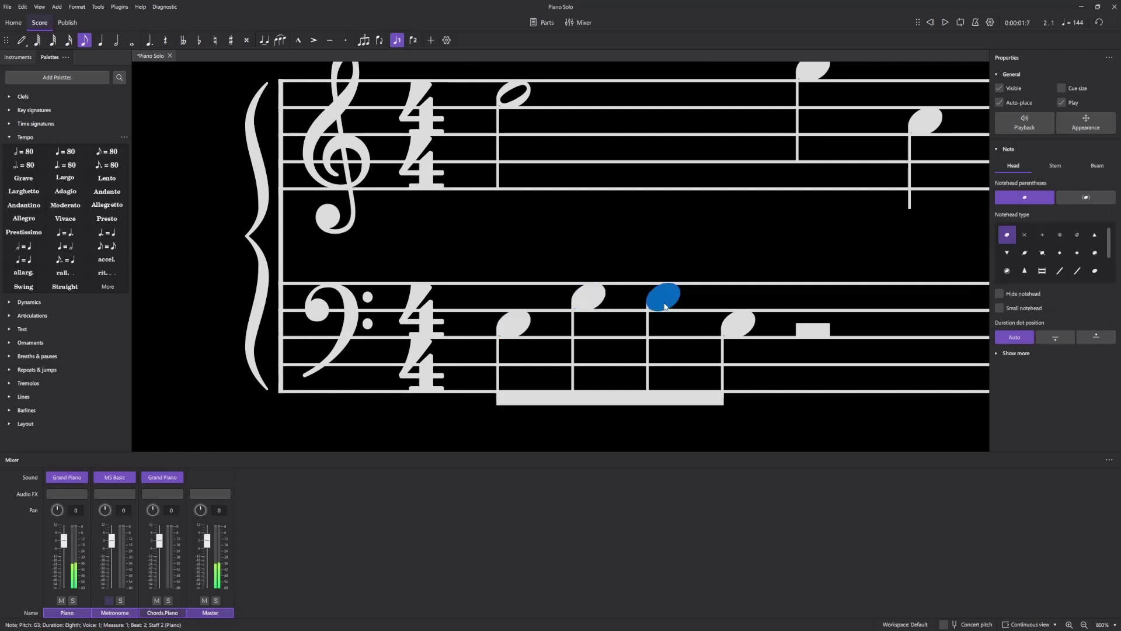
pyautogui.moveTo(665, 305); pyautogui.dragTo(664, 358)
# Step: Play back the rearranged bass pattern and repeat it on beats 3 and 4 of measure 1
pyautogui.click(514, 324)
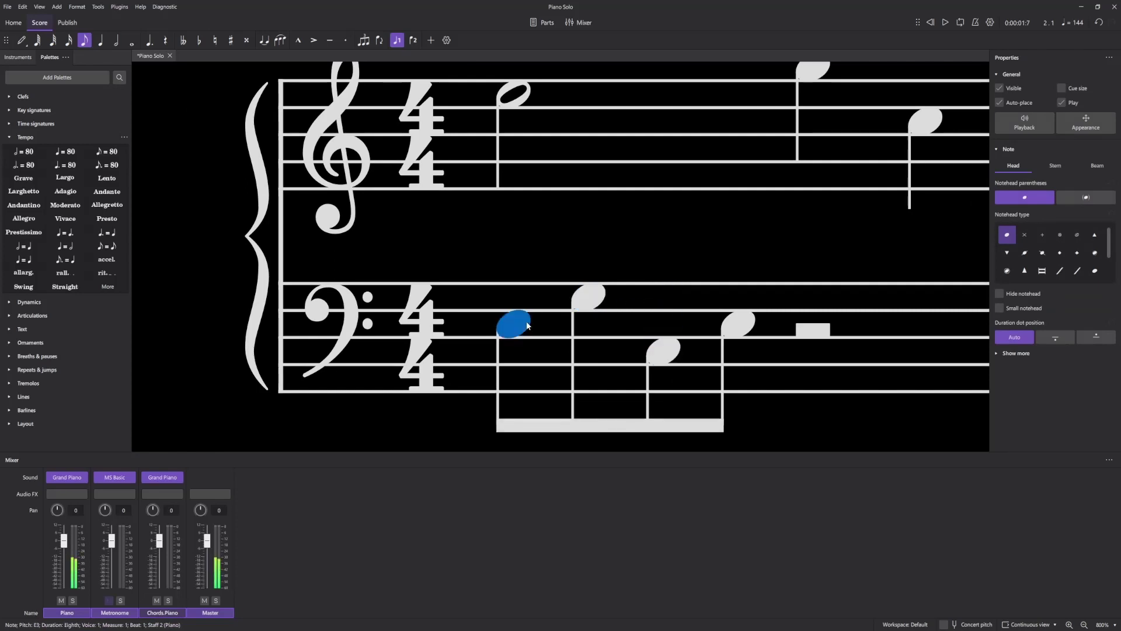
pyautogui.press('space')
pyautogui.press('space')
pyautogui.click(810, 328)
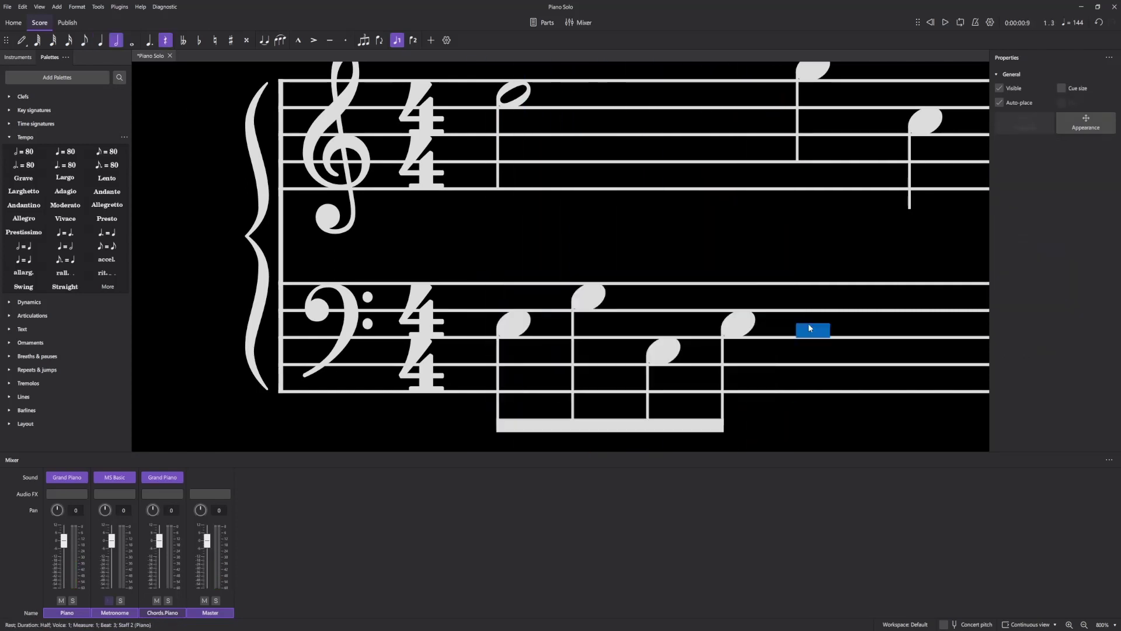
pyautogui.hotkey('ctrl', 'v')
# Step: Play back the whole of measure 1 with the repeated bass pattern
pyautogui.click(516, 323)
pyautogui.press('space')
pyautogui.scroll(-4, 571, 268)
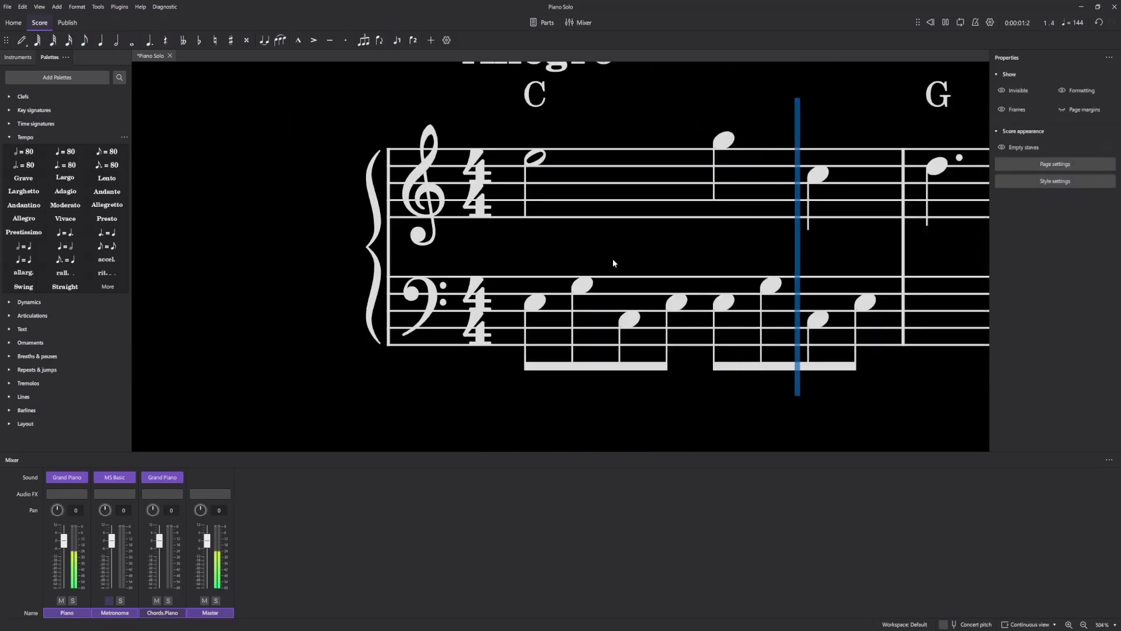
pyautogui.moveTo(644, 255); pyautogui.dragTo(405, 273)
pyautogui.press('space')
# Step: Copy the measure 1 bass pattern into measure 2 of the bass staff
pyautogui.scroll(-4, 693, 317)
pyautogui.scroll(2, 695, 316)
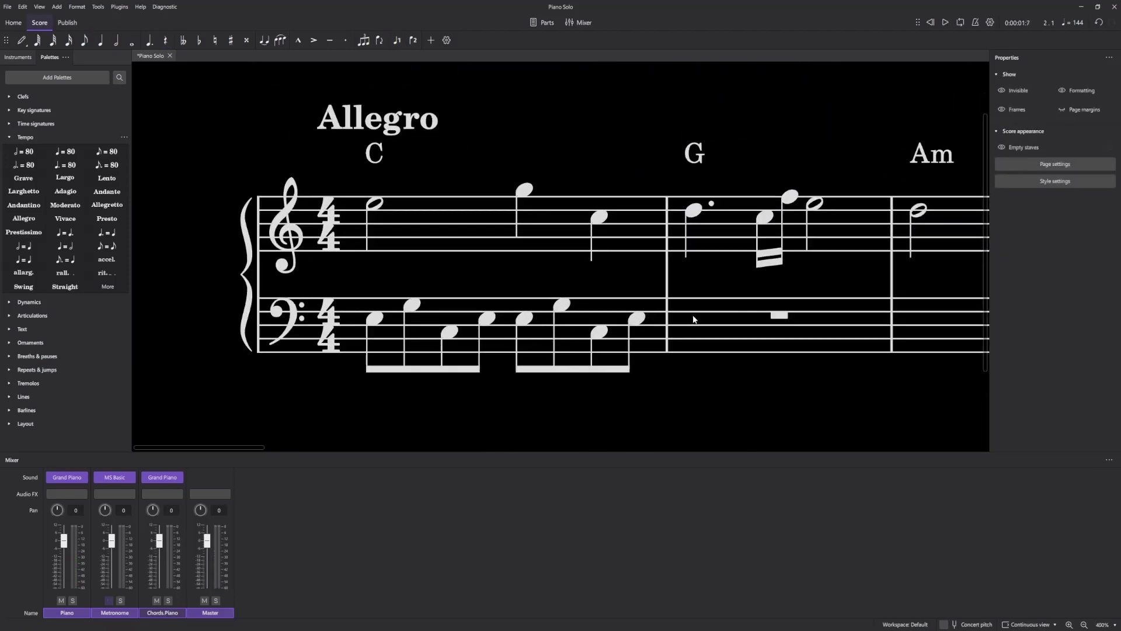
pyautogui.click(688, 318)
pyautogui.click(636, 318)
pyautogui.click(726, 324)
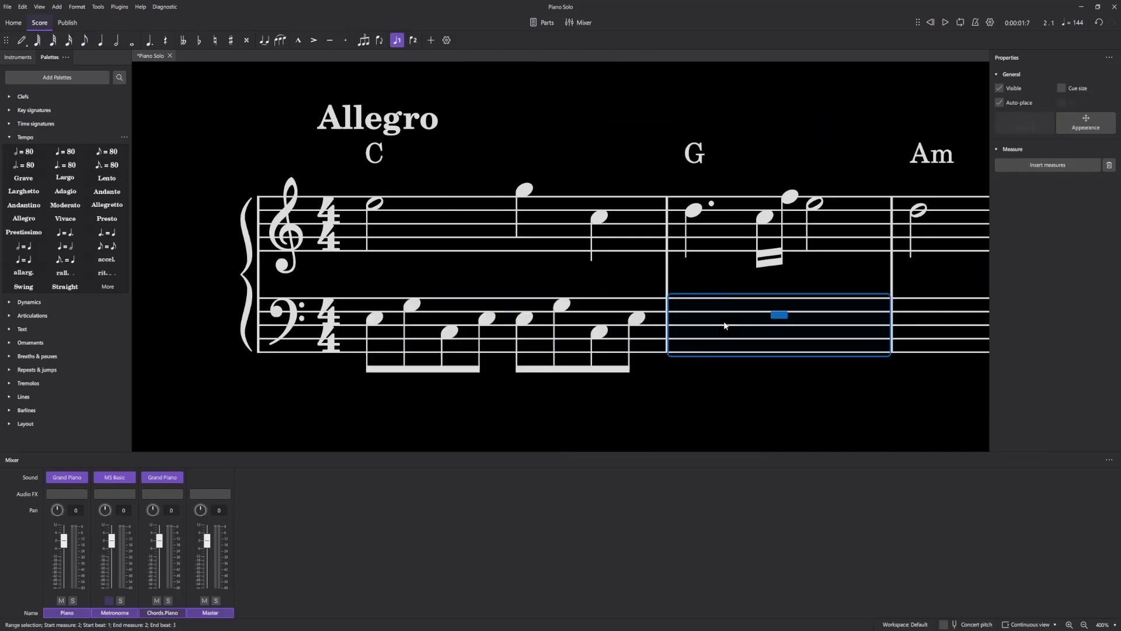
pyautogui.hotkey('ctrl', 'v')
# Step: Transpose the measure 2 bass pattern down five semitones to B2, D3, G2, B2 to fit the G chord
pyautogui.scroll(1, 698, 378)
pyautogui.scroll(1, 481, 372)
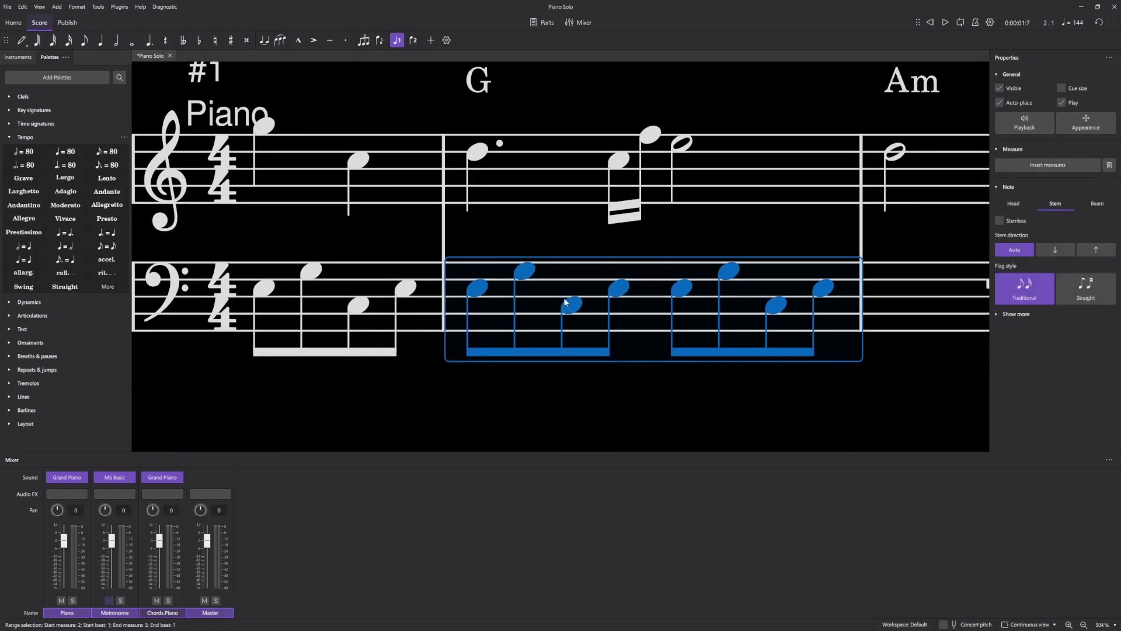
pyautogui.scroll(1, 564, 301)
pyautogui.press('Down')
pyautogui.press('Down')
pyautogui.press('Down')
pyautogui.press('Down')
pyautogui.press('Down')
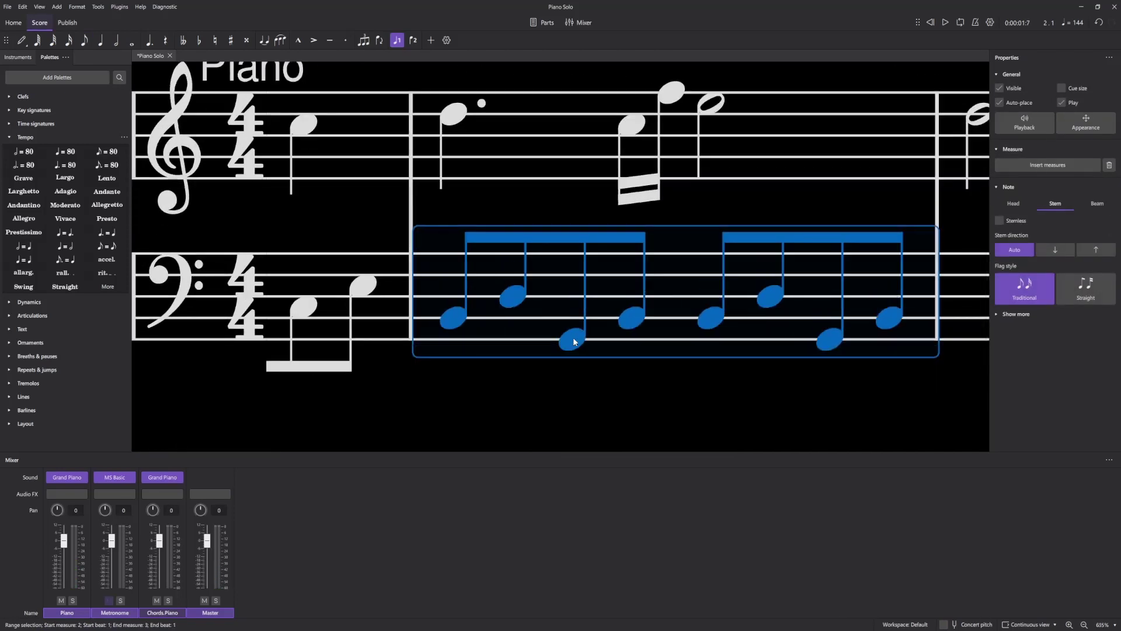
# Step: Play back measure 2 to hear the transposed bass pattern under the melody
pyautogui.click(571, 340)
pyautogui.press('space')
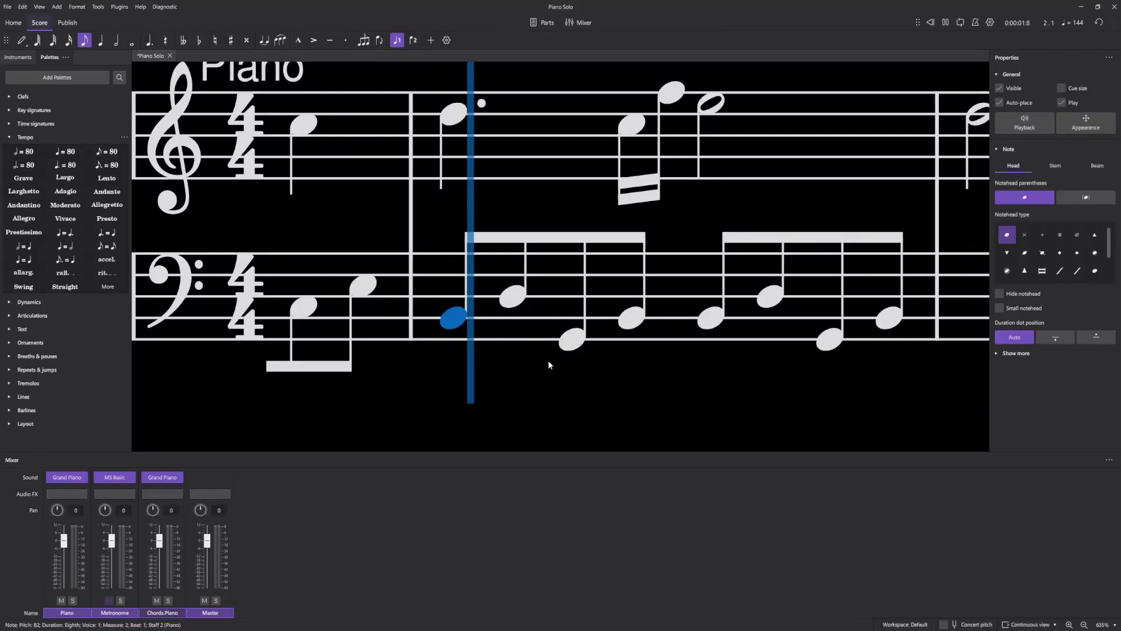
pyautogui.scroll(-2, 794, 376)
pyautogui.press('space')
# Step: Repeat the measure 2 bass pattern in measure 3, raised to C3, E3, A2, C3 for the Am chord, and play it back
pyautogui.moveTo(794, 376); pyautogui.dragTo(571, 371)
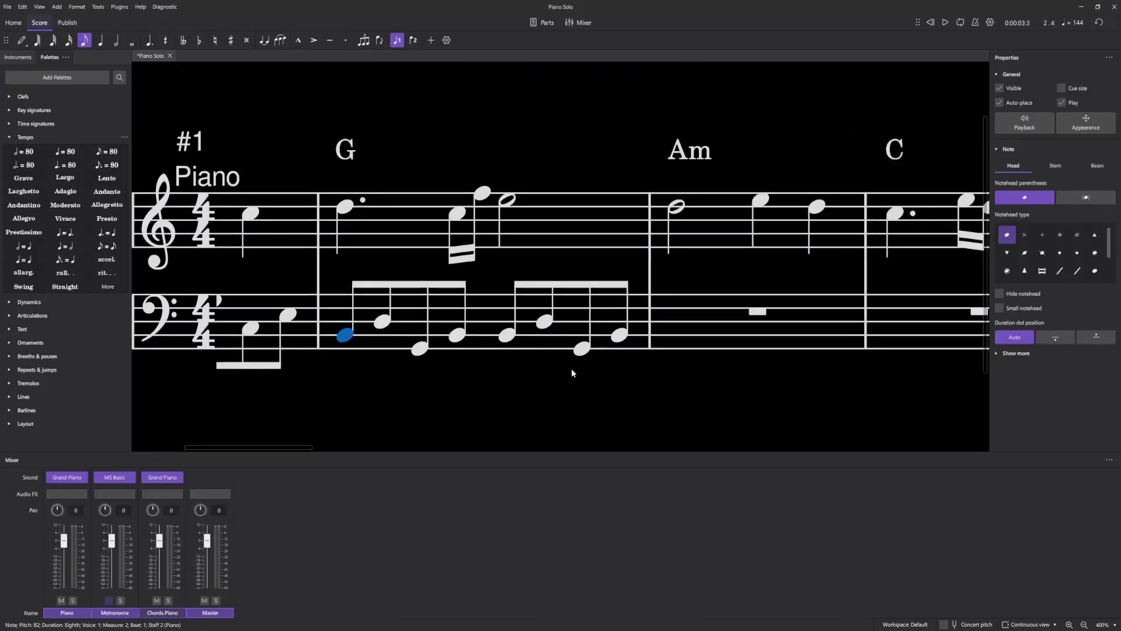
pyautogui.scroll(-5, 582, 365)
pyautogui.click(649, 345)
pyautogui.click(447, 347)
pyautogui.keyDown('shift'); pyautogui.click(601, 347); pyautogui.keyUp('shift')
pyautogui.press('r')
pyautogui.scroll(2, 634, 348)
pyautogui.press('space')
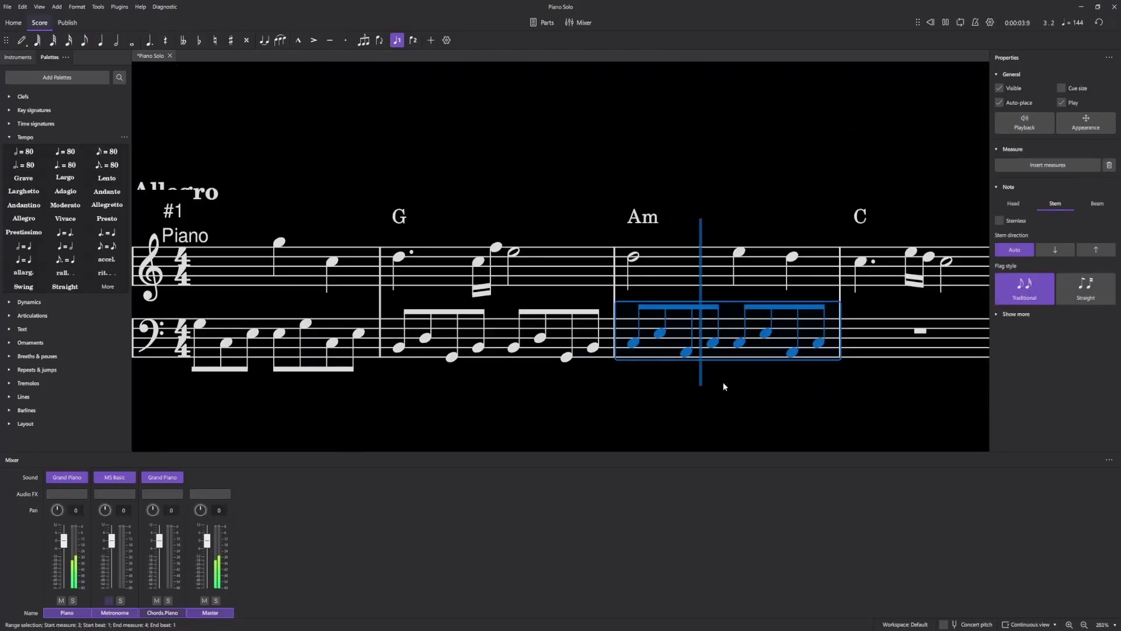
pyautogui.press('space')
# Step: Copy the measure 1 bass pattern into measure 4 under the C chord and save the score
pyautogui.moveTo(725, 385); pyautogui.dragTo(610, 374)
pyautogui.scroll(-2, 460, 379)
pyautogui.click(382, 342)
pyautogui.click(309, 345)
pyautogui.hotkey('ctrl', 'c')
pyautogui.click(709, 346)
pyautogui.hotkey('ctrl', 'v')
pyautogui.click(656, 383)
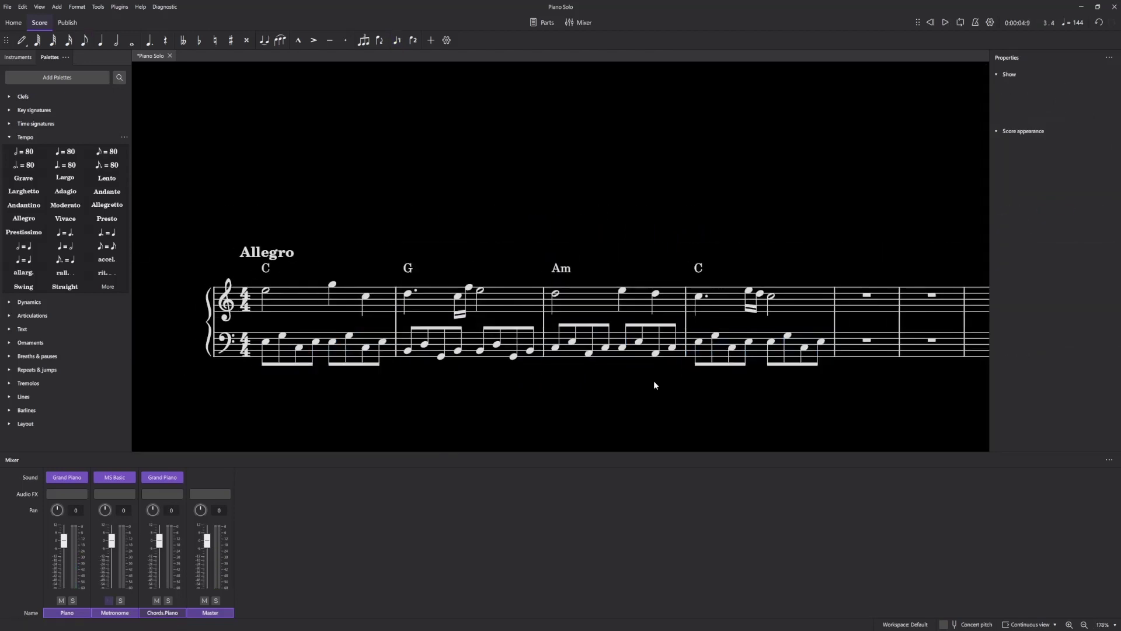
pyautogui.hotkey('ctrl', 's')
# Step: Play back all four measures from the beginning with the complete bass accompaniment
pyautogui.moveTo(361, 404)
pyautogui.mouseDown()
pyautogui.moveTo(443, 399)
pyautogui.moveTo(382, 398)
pyautogui.mouseUp()
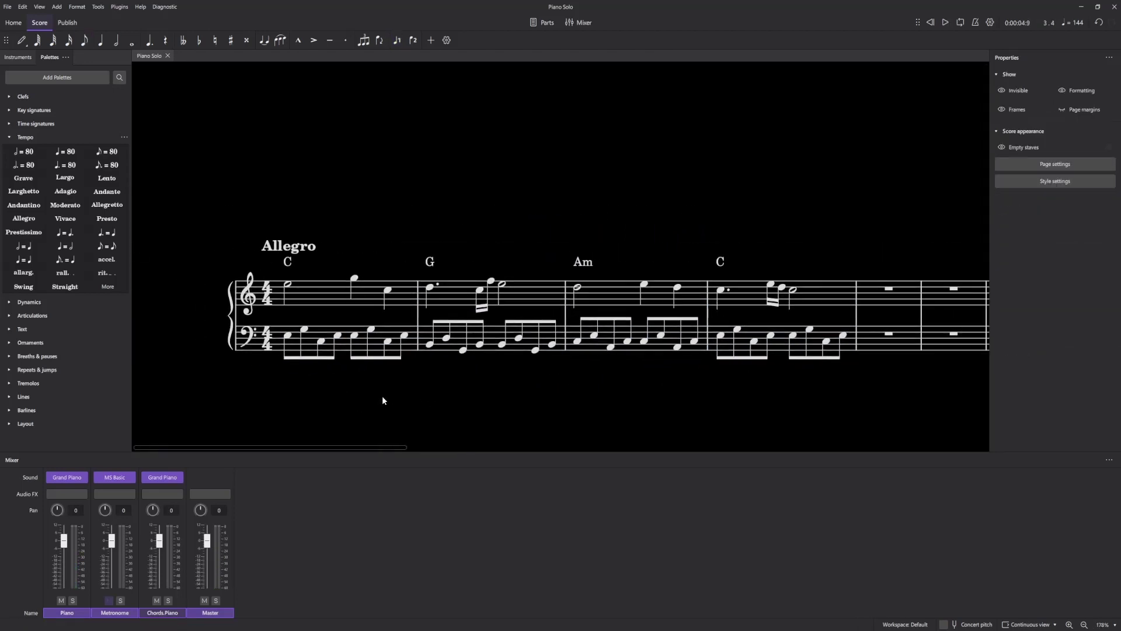
pyautogui.click(286, 336)
pyautogui.click(481, 401)
pyautogui.press('space')
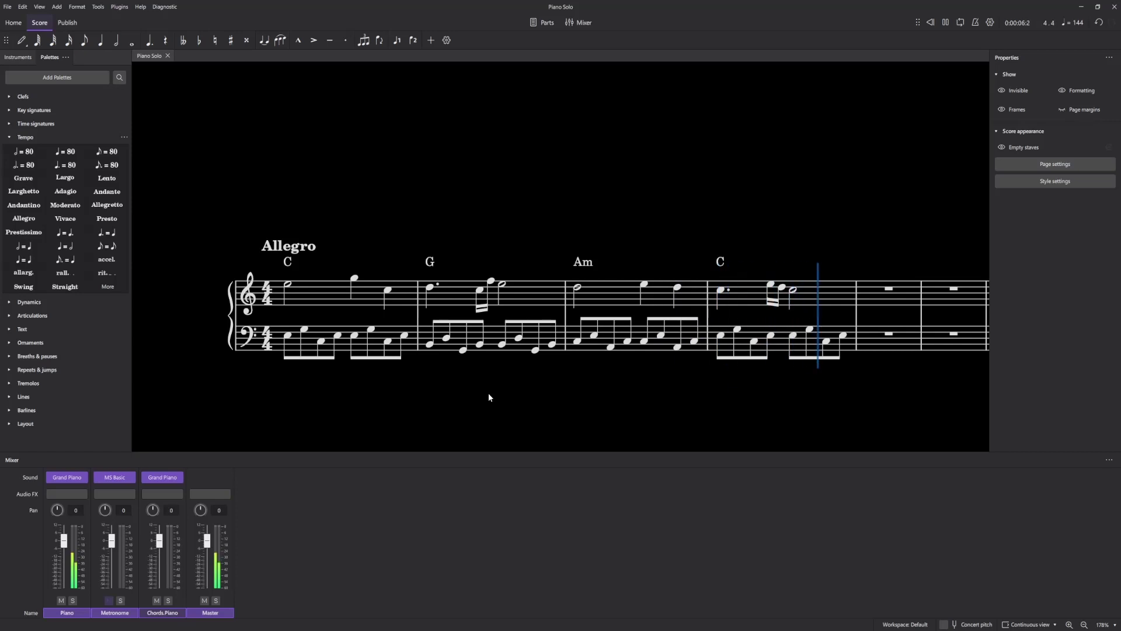
pyautogui.press('space')
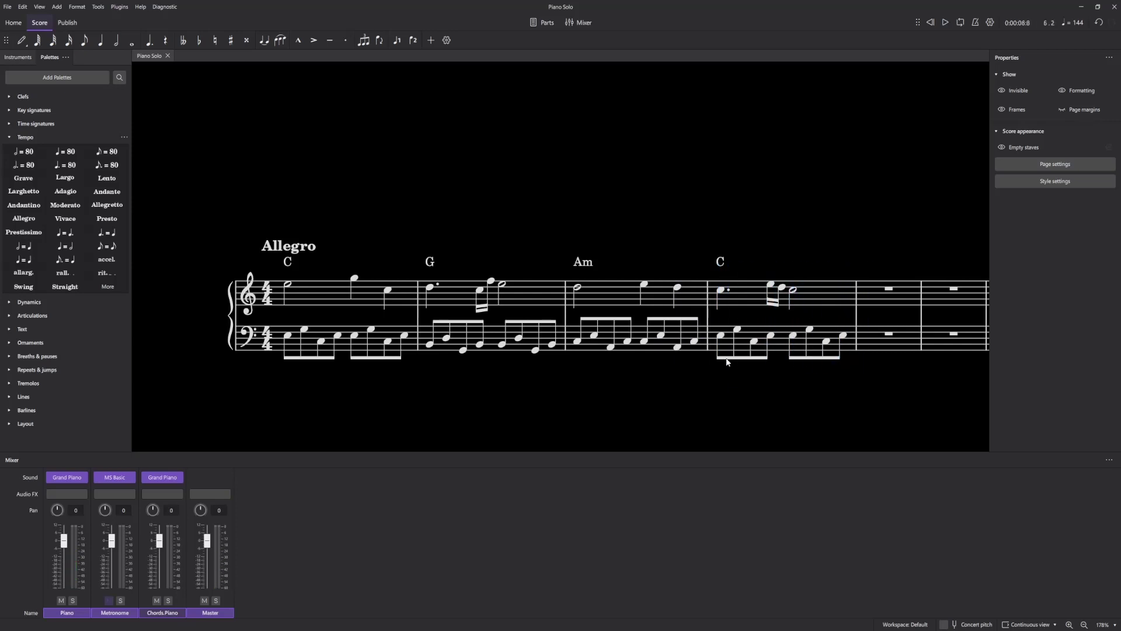
# Step: Examine the treble melody of measure 2 by sounding its dotted quarter, sixteenth and half notes one by one
pyautogui.scroll(6, 397, 377)
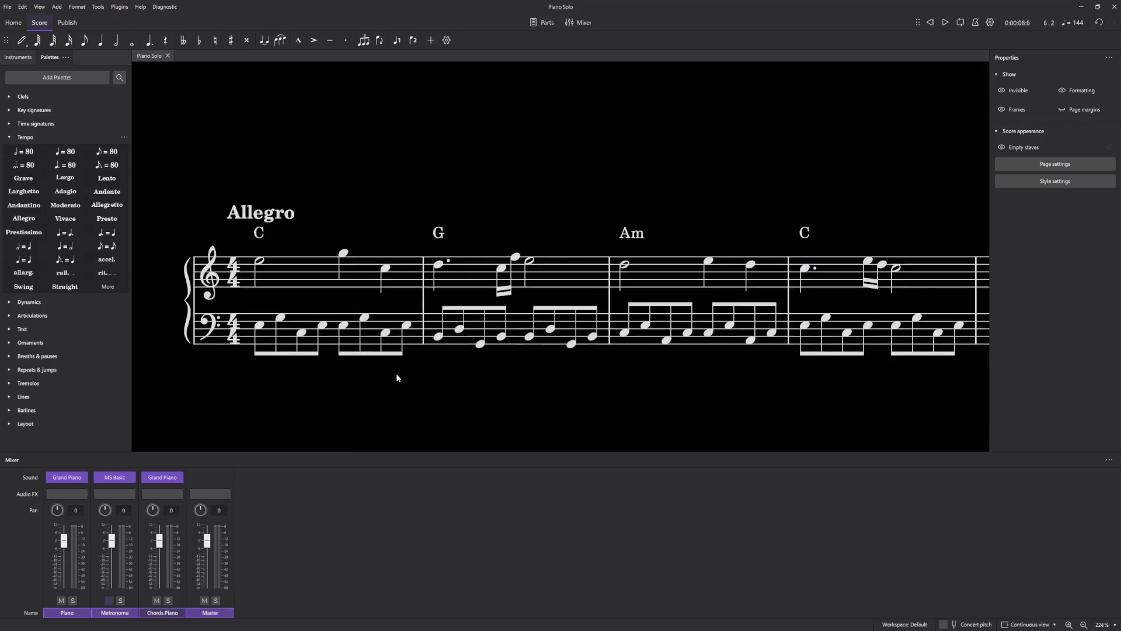
pyautogui.scroll(4, 351, 298)
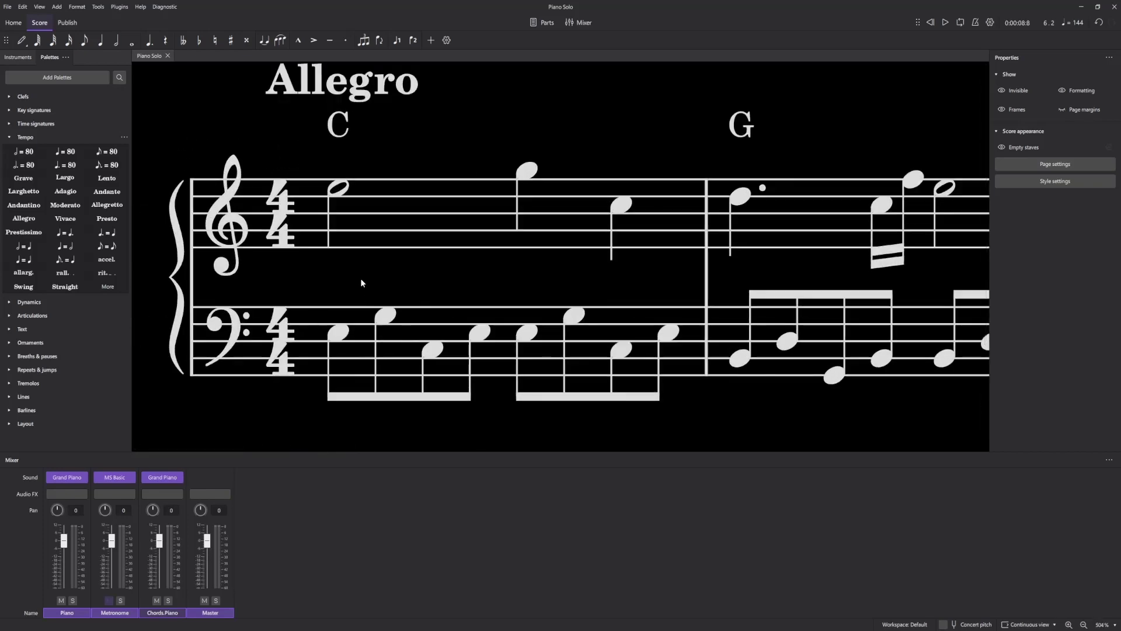
pyautogui.moveTo(354, 290); pyautogui.dragTo(393, 282)
pyautogui.scroll(8, 546, 177)
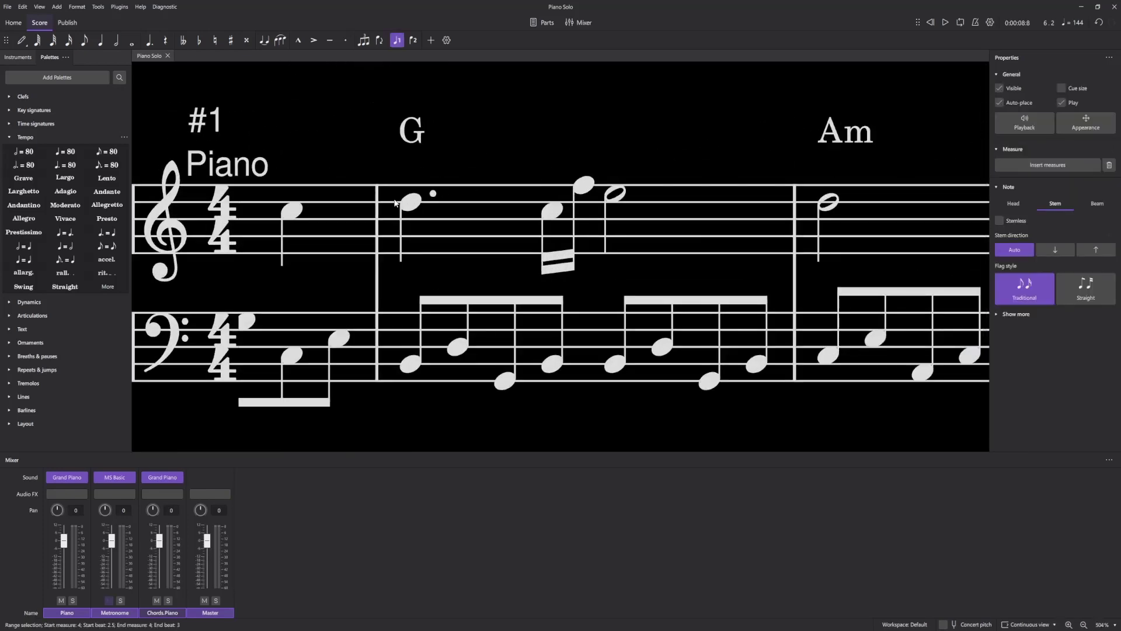
pyautogui.click(410, 202)
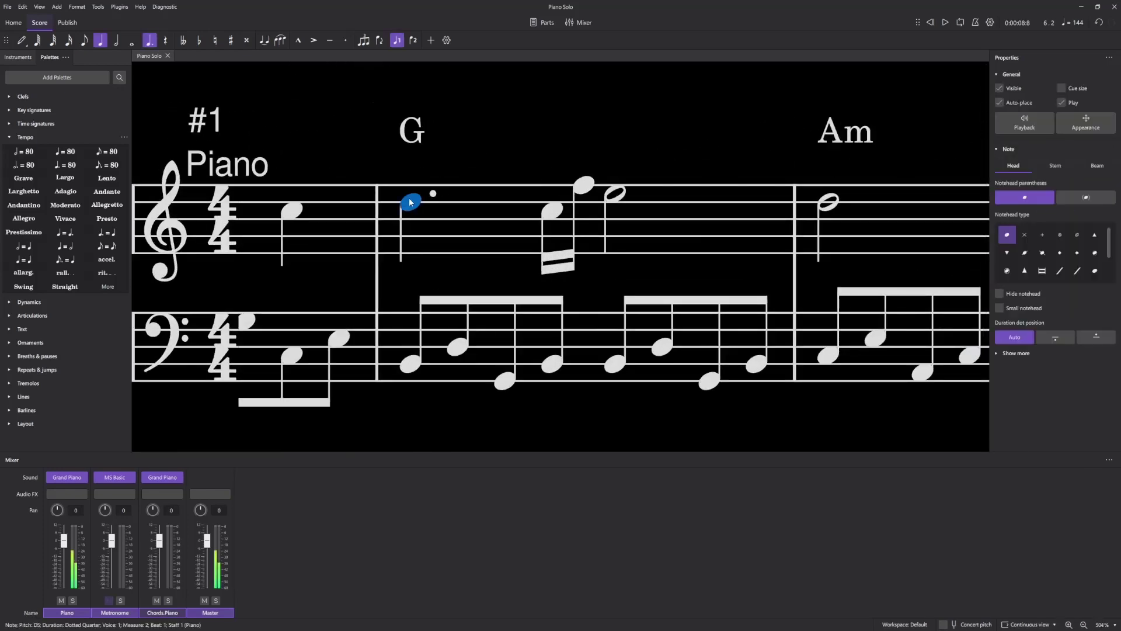
pyautogui.click(549, 209)
pyautogui.click(584, 185)
pyautogui.click(612, 193)
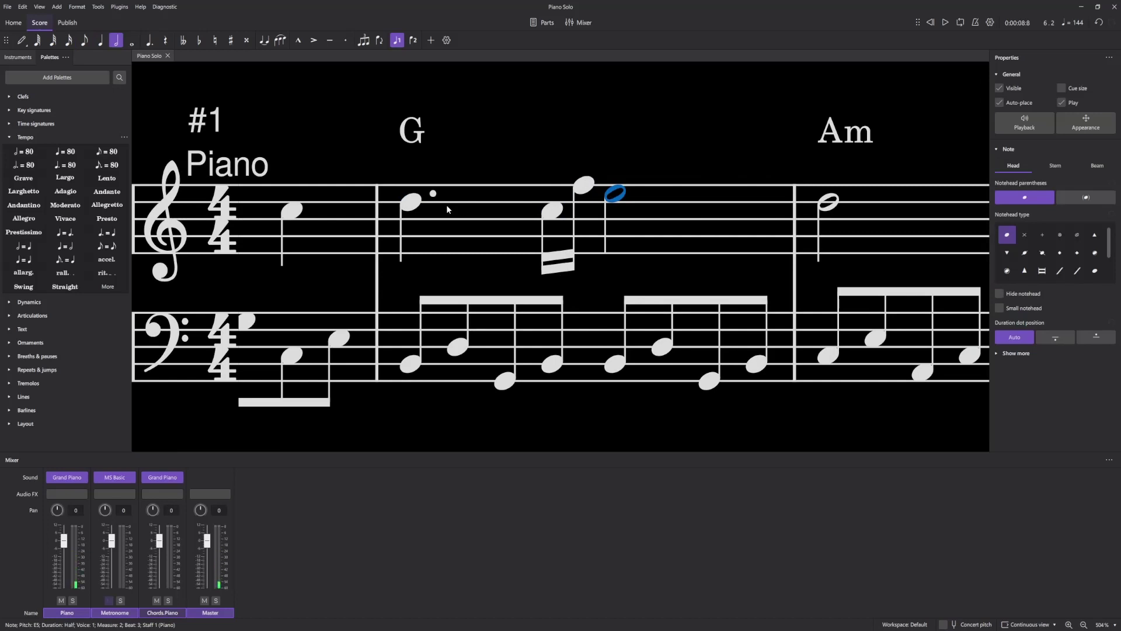
# Step: Swap the first two bass notes of measure 2 so they run D3, B2 under the G chord
pyautogui.click(413, 204)
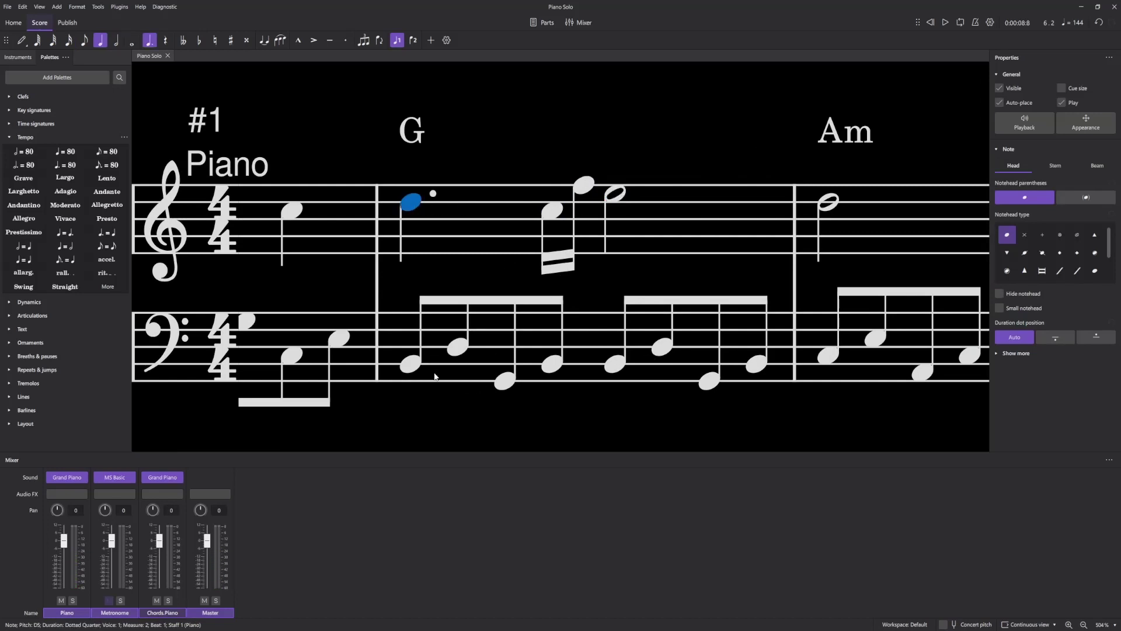
pyautogui.moveTo(410, 366); pyautogui.dragTo(459, 360)
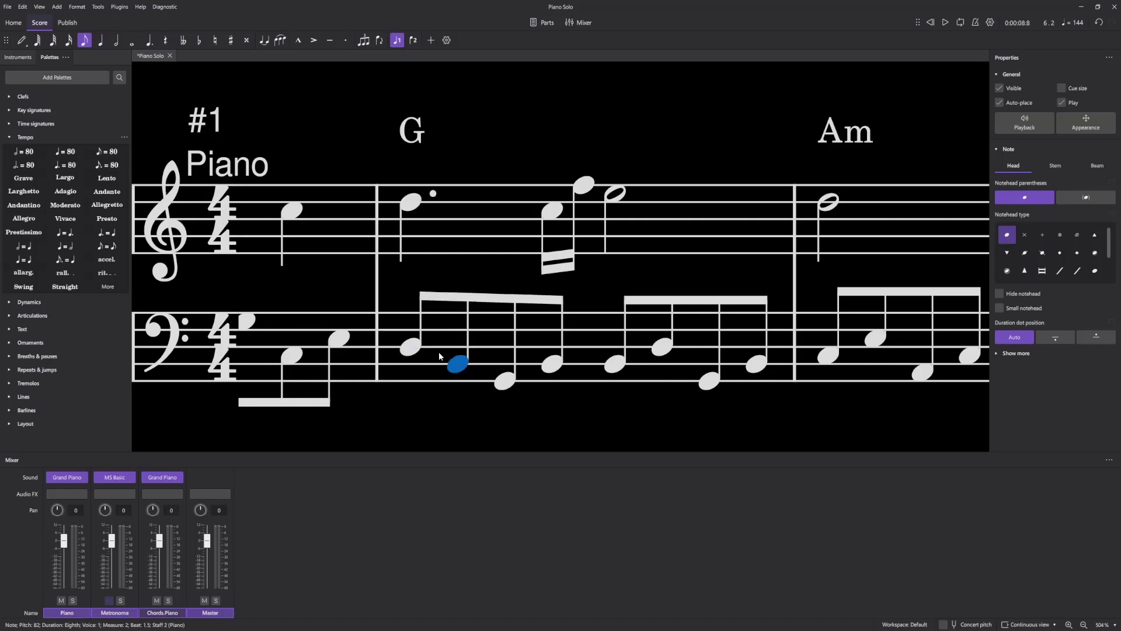
# Step: Examine the bass line of measure 2 by sounding its eighth notes one by one
pyautogui.click(411, 348)
pyautogui.click(465, 367)
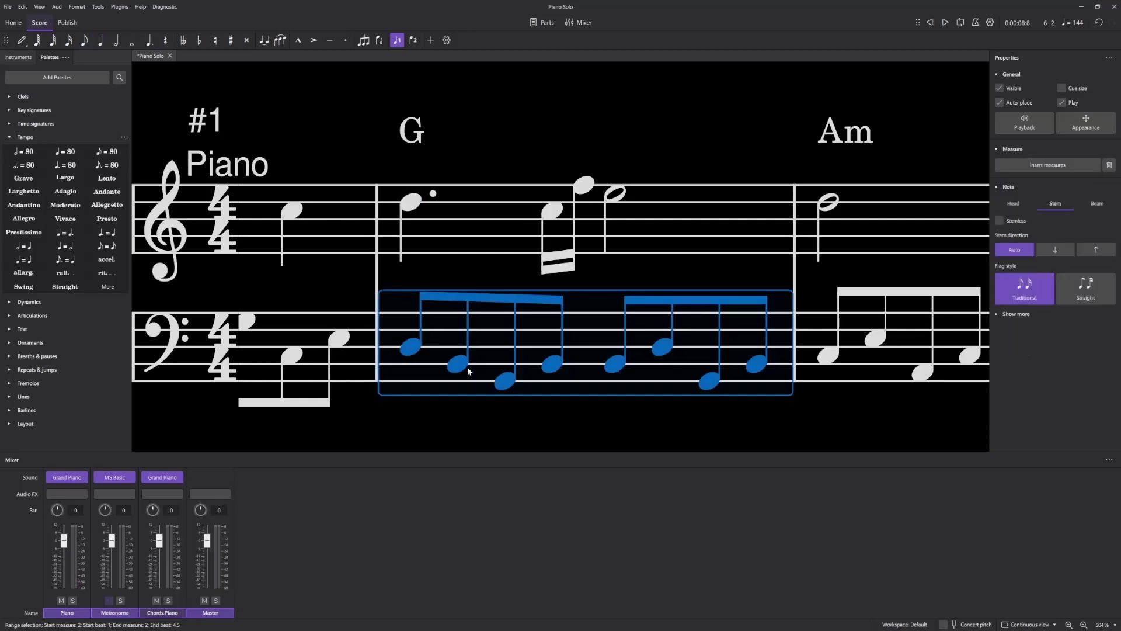
pyautogui.click(459, 364)
pyautogui.click(509, 381)
pyautogui.click(553, 366)
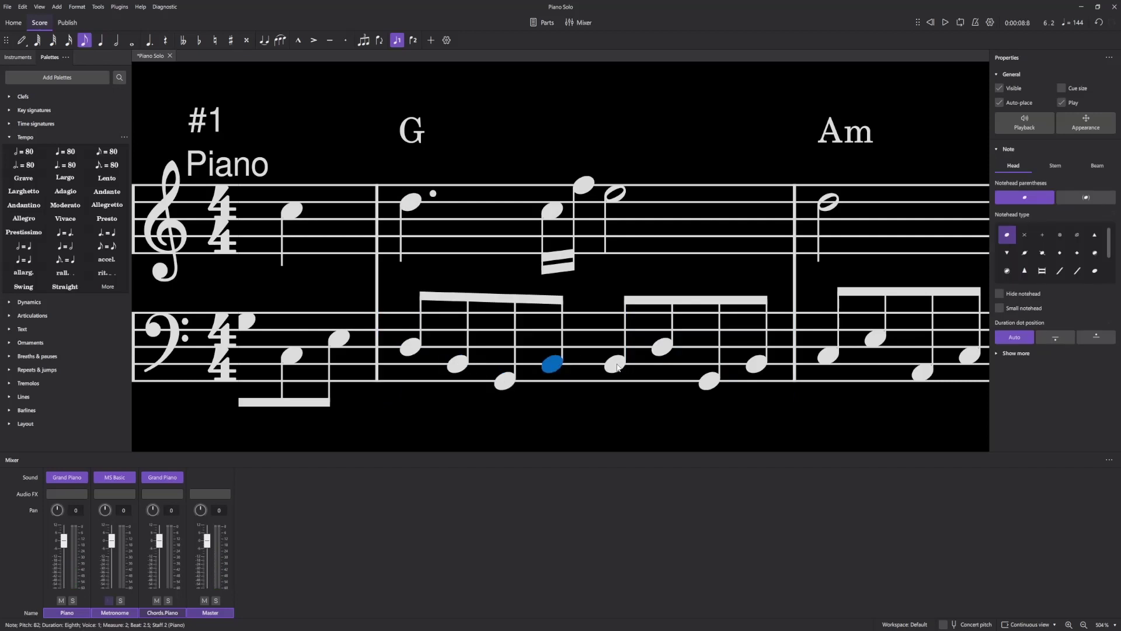
pyautogui.click(614, 363)
pyautogui.click(662, 347)
pyautogui.click(709, 377)
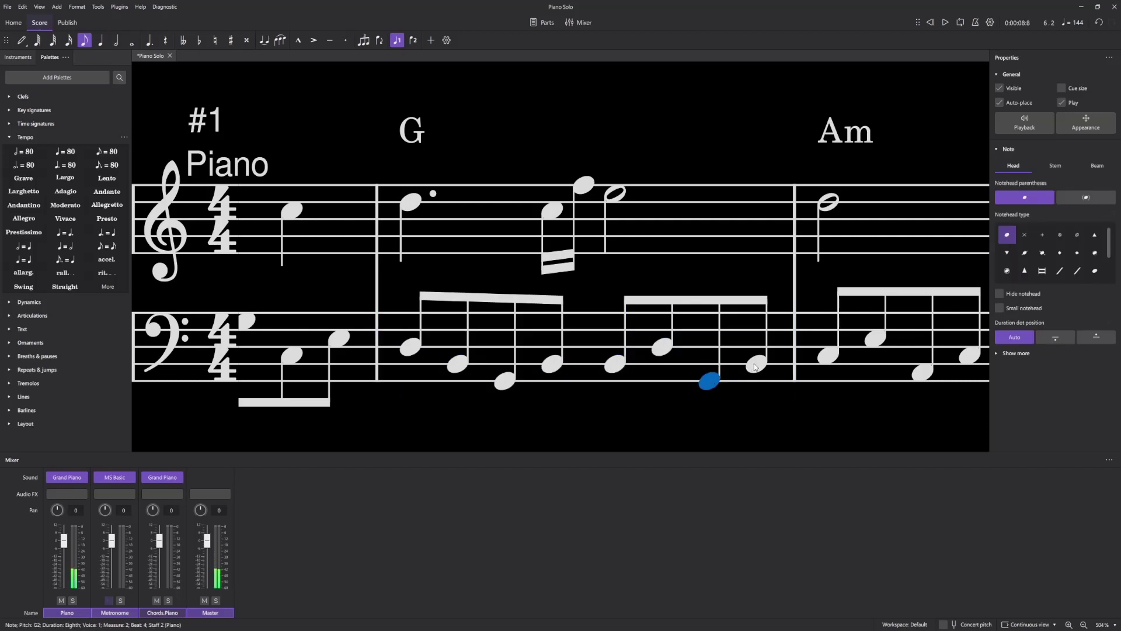
pyautogui.click(756, 365)
# Step: Play back measures 1 and 2 from the first bass note to hear the revised pattern
pyautogui.scroll(-5, 671, 379)
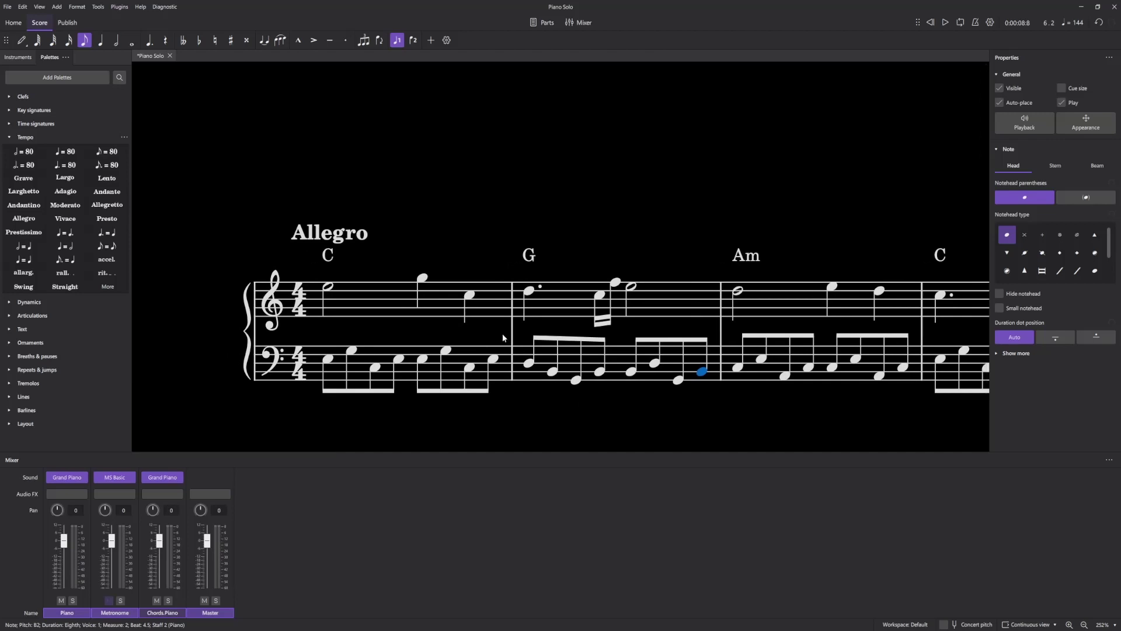
pyautogui.scroll(4, 502, 335)
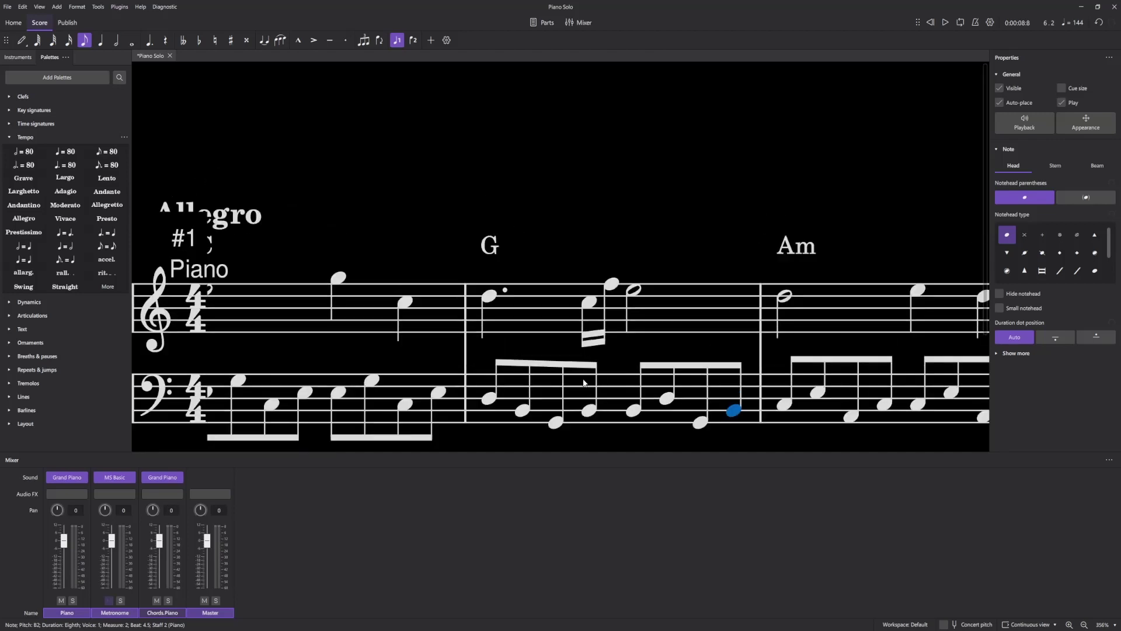
pyautogui.scroll(-3, 536, 370)
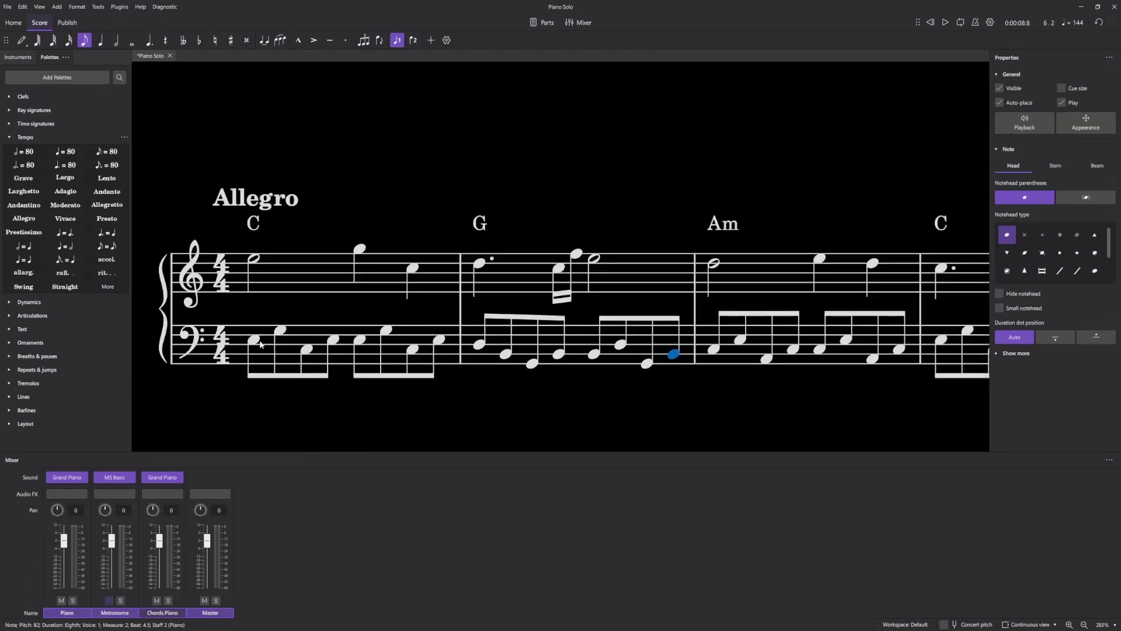
pyautogui.click(256, 341)
pyautogui.press('space')
pyautogui.click(493, 405)
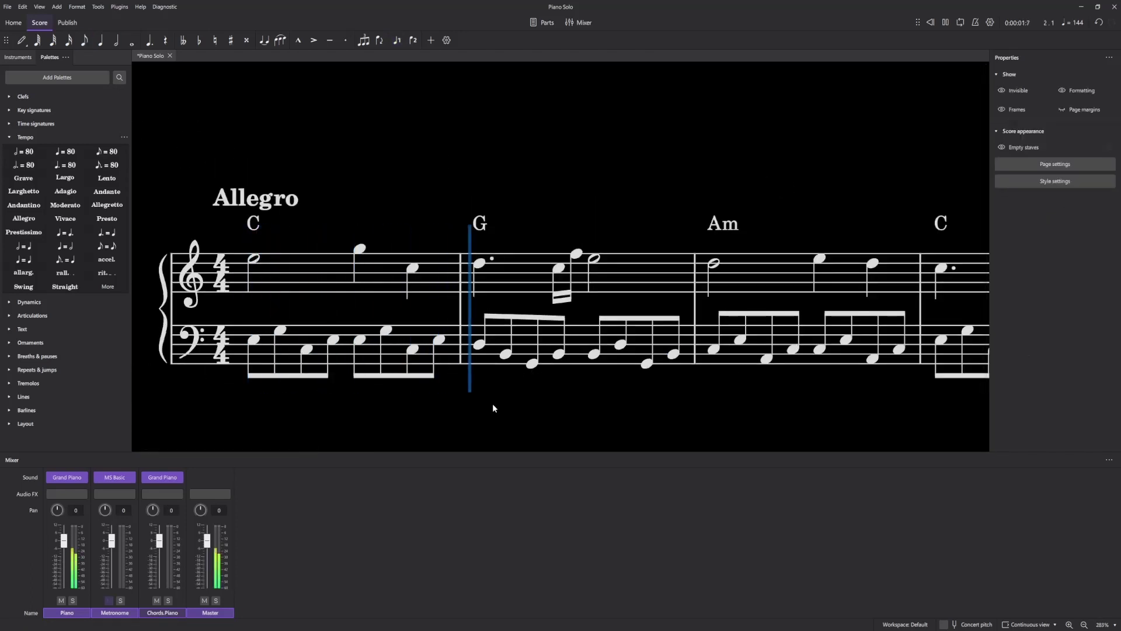
pyautogui.press('space')
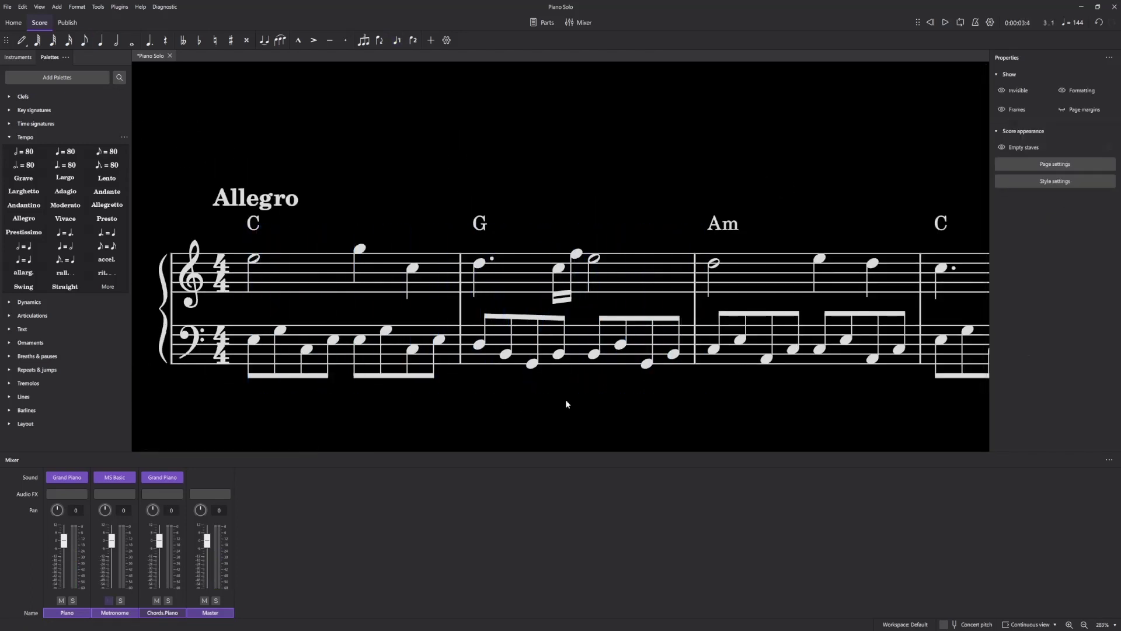
# Step: Examine the Am bass pattern by sounding the last three eighth notes of measure 3
pyautogui.scroll(2, 652, 384)
pyautogui.moveTo(687, 403); pyautogui.dragTo(425, 387)
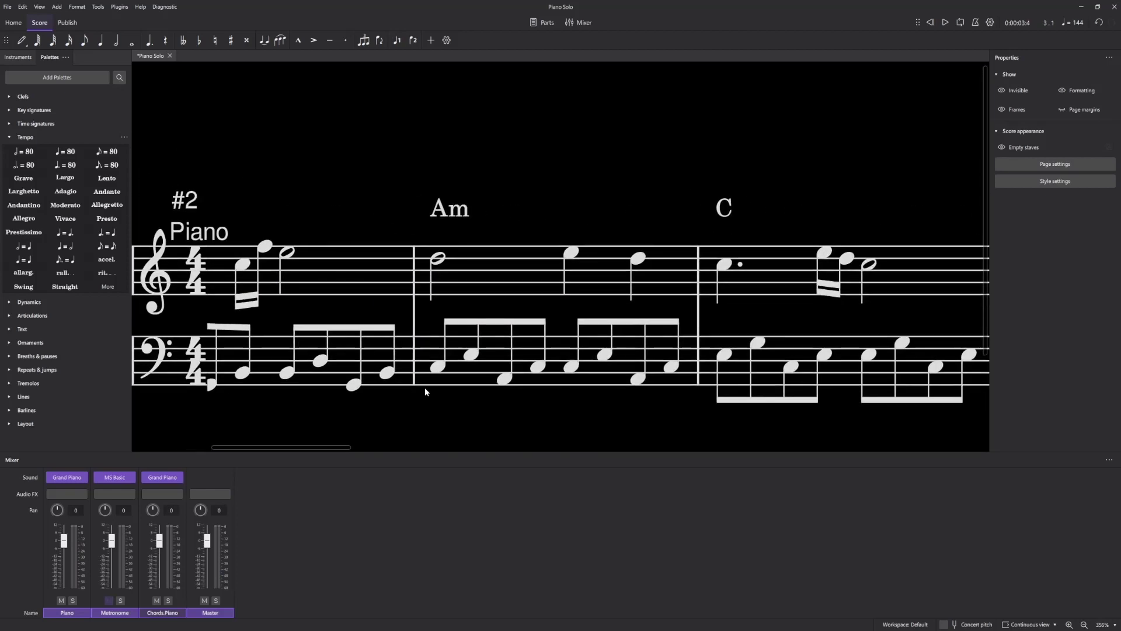
pyautogui.click(746, 320)
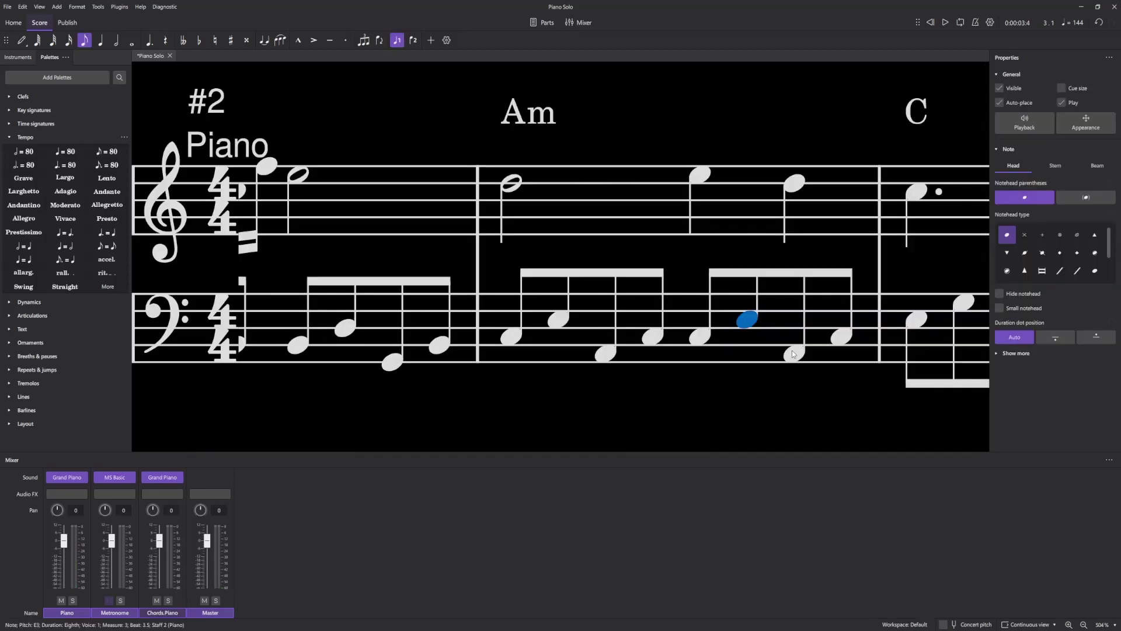
pyautogui.click(794, 353)
pyautogui.click(841, 336)
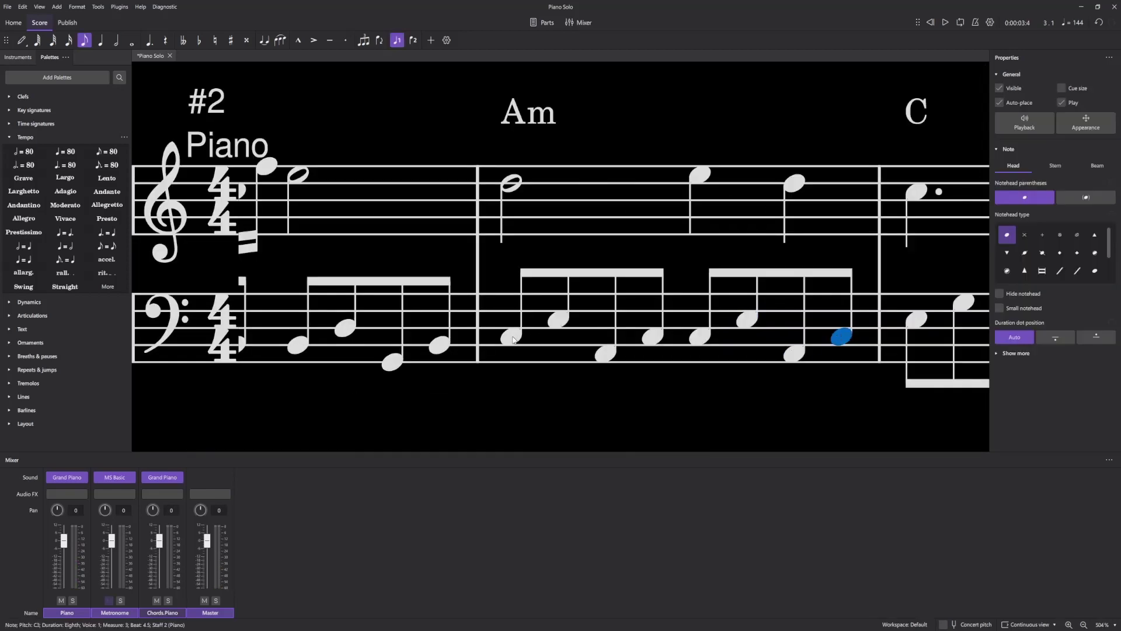
pyautogui.click(588, 330)
pyautogui.scroll(-6, 589, 330)
pyautogui.click(271, 347)
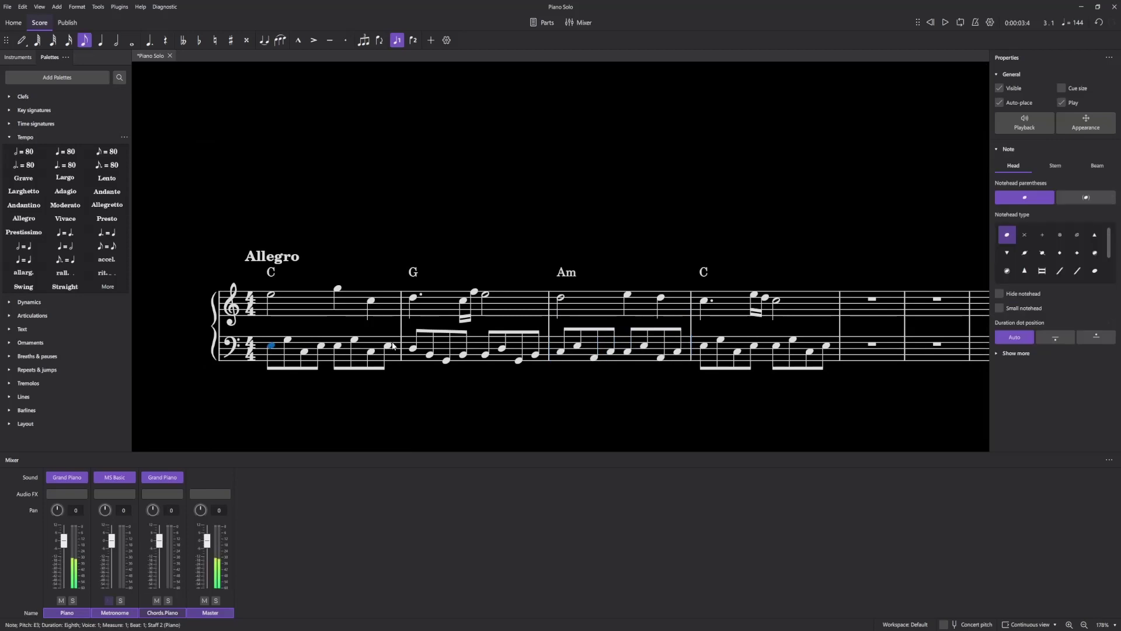
pyautogui.keyDown('shift'); pyautogui.click(387, 345); pyautogui.keyUp('shift')
pyautogui.scroll(3, 684, 377)
pyautogui.press('Escape')
pyautogui.scroll(2, 684, 378)
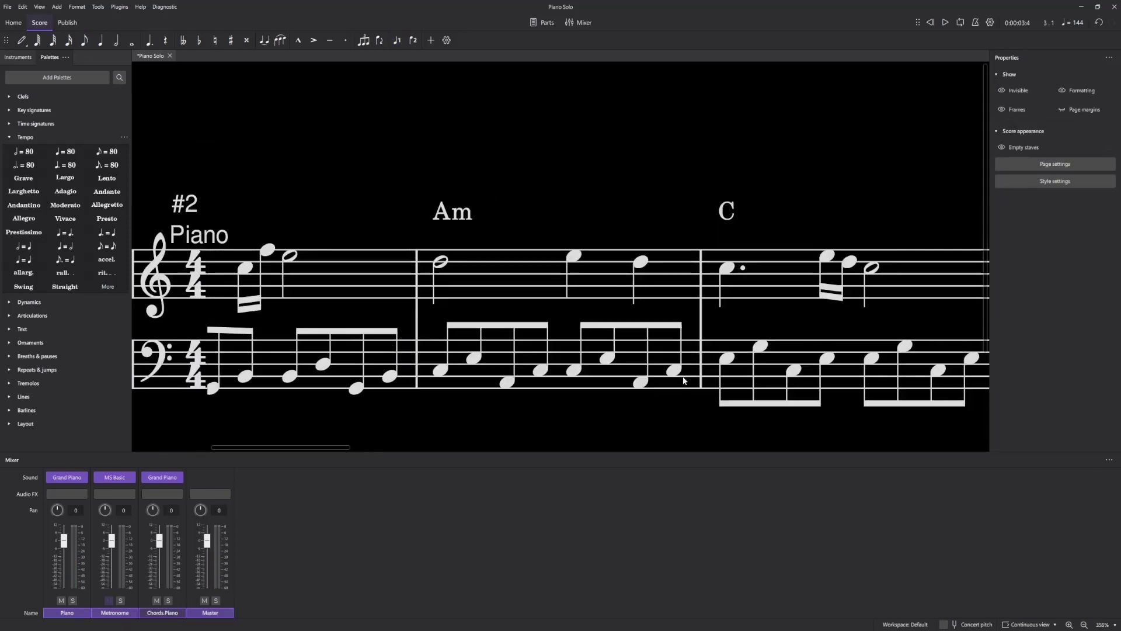
# Step: Swap the first two bass notes of measure 4 to G3, E3 and play back that measure
pyautogui.scroll(-4, 684, 379)
pyautogui.scroll(4, 694, 369)
pyautogui.scroll(4, 697, 364)
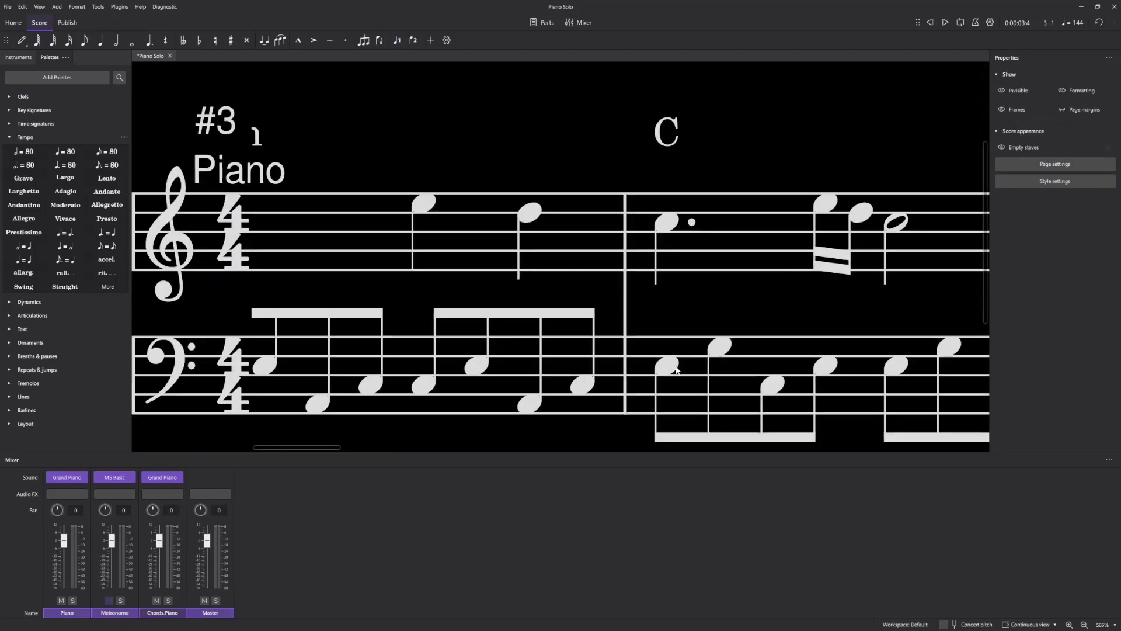
pyautogui.moveTo(672, 367); pyautogui.dragTo(722, 368)
pyautogui.scroll(-5, 723, 369)
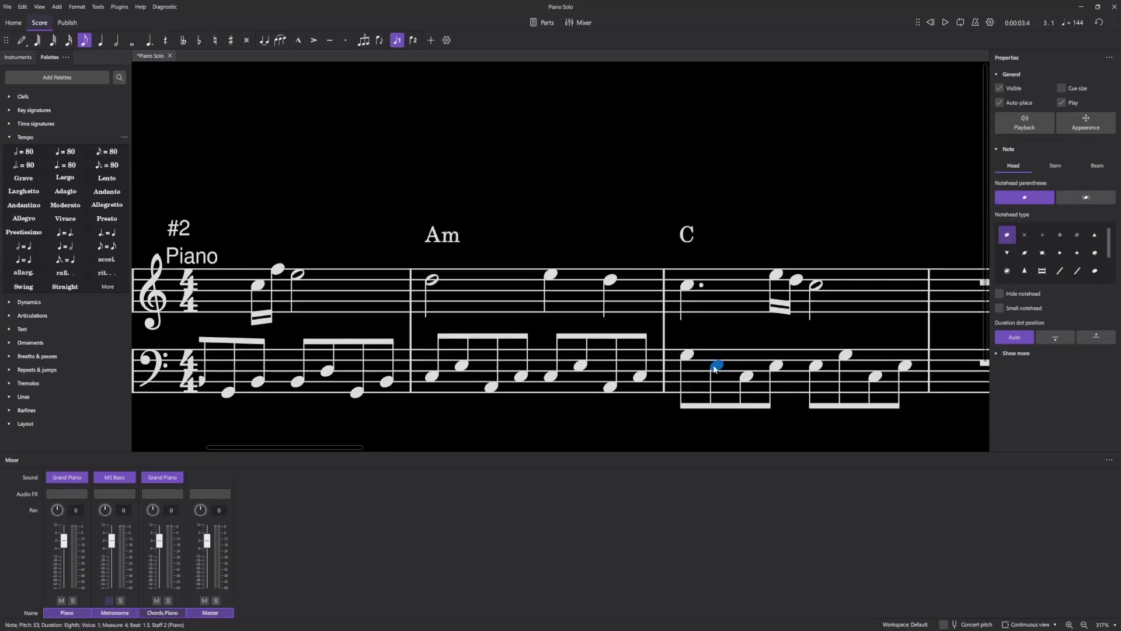
pyautogui.click(700, 360)
pyautogui.press('space')
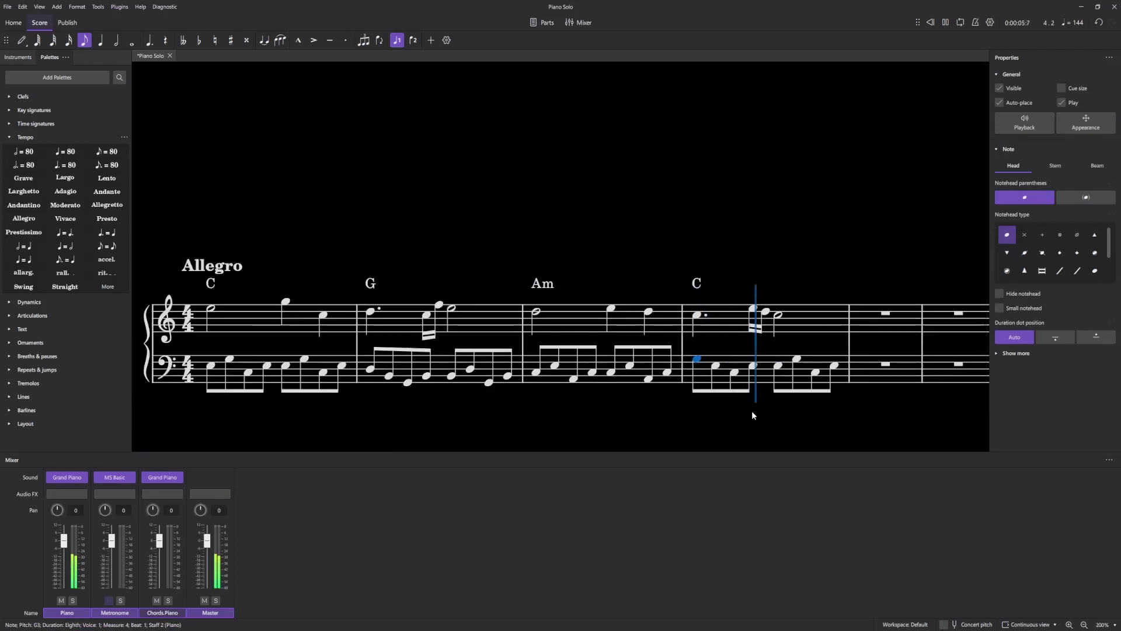
# Step: Examine the bass line of measure 4 by sounding its first six eighth notes in order
pyautogui.scroll(5, 806, 382)
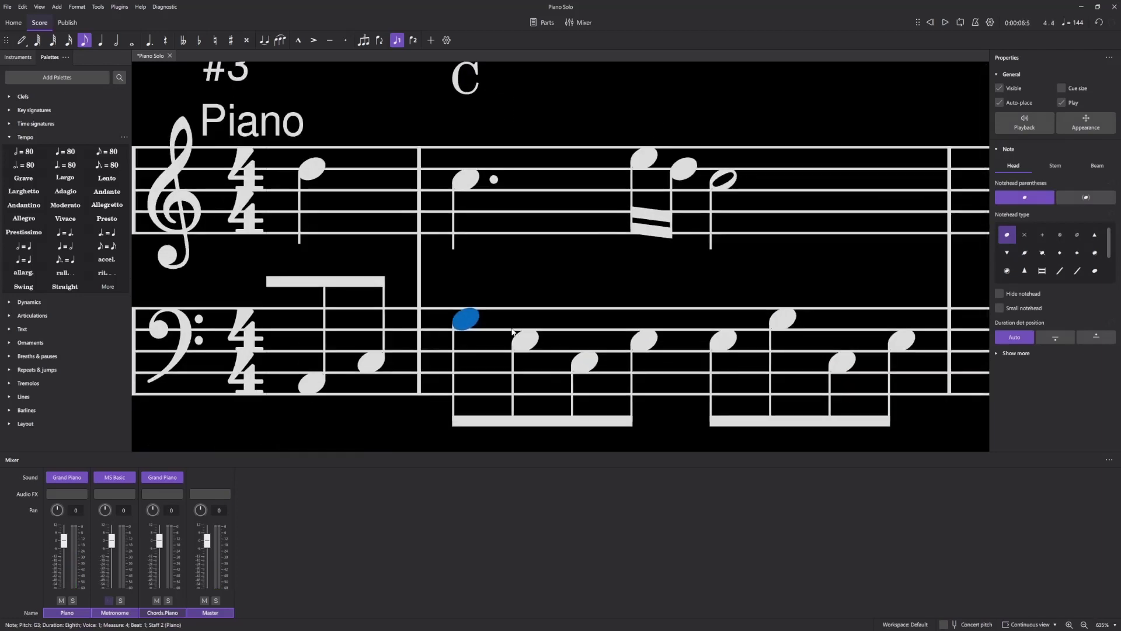
pyautogui.click(483, 320)
pyautogui.click(471, 320)
pyautogui.click(518, 341)
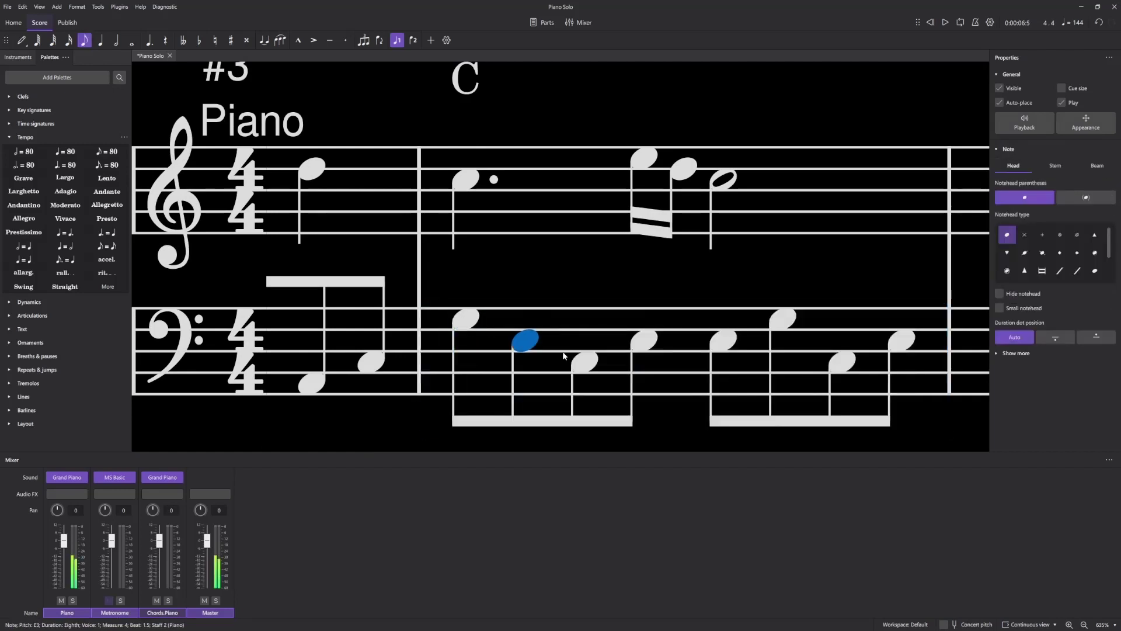
pyautogui.click(582, 361)
pyautogui.click(639, 343)
pyautogui.click(729, 339)
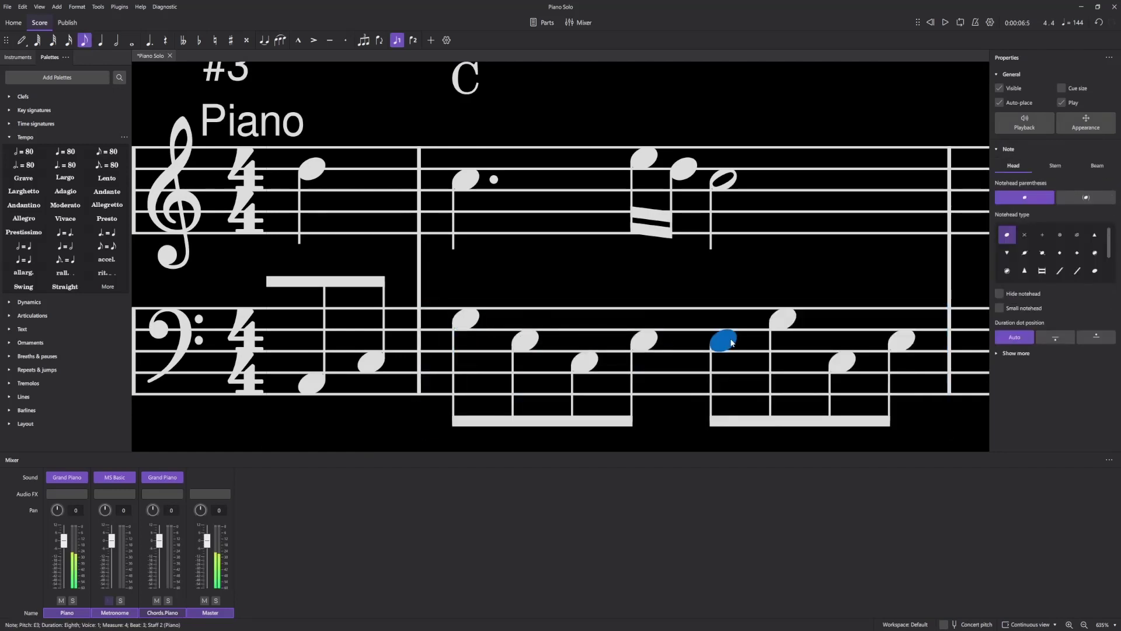
pyautogui.click(782, 324)
# Step: Try swapping the last two bass notes of measure 4 to E3, C3 and play back the measure
pyautogui.moveTo(843, 357); pyautogui.dragTo(897, 357)
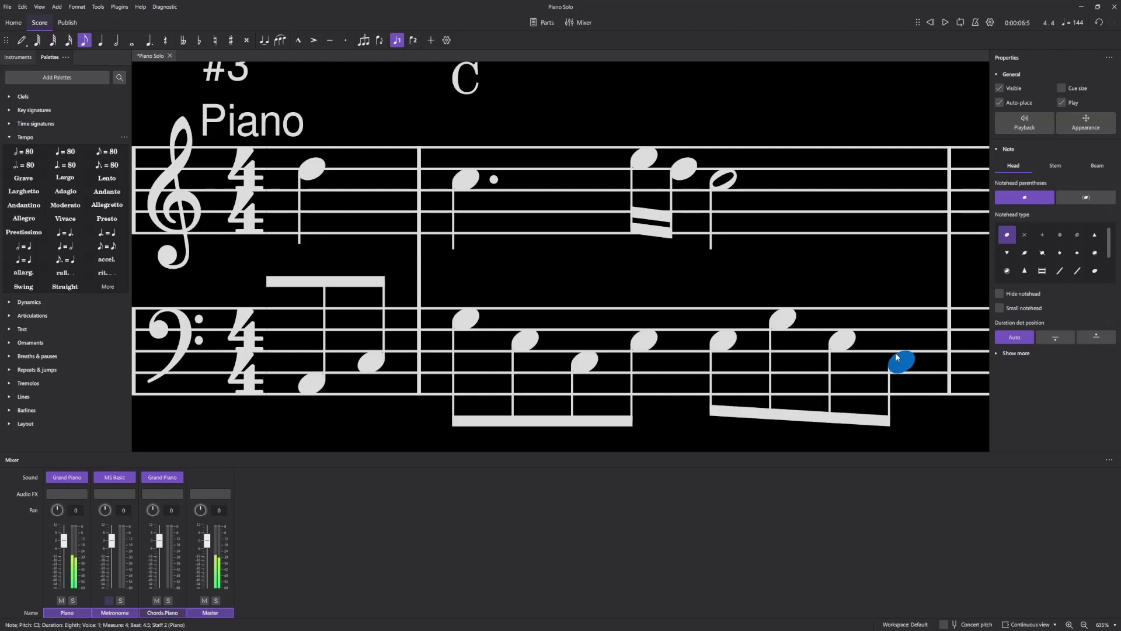
pyautogui.click(465, 319)
pyautogui.press('space')
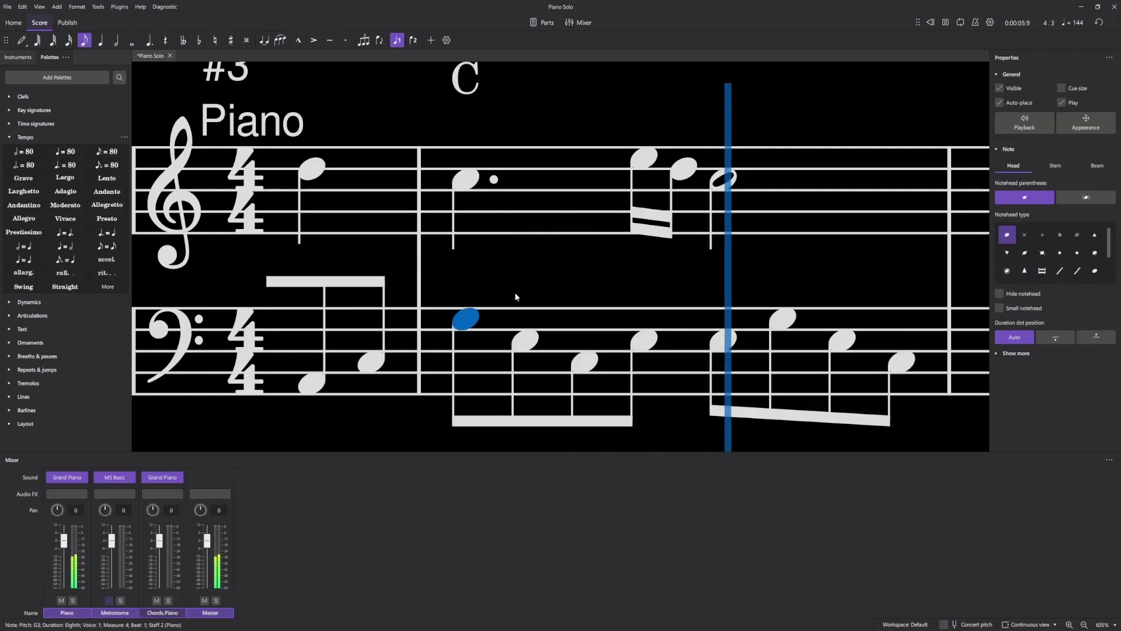
pyautogui.press('space')
# Step: Play back all four measures from the beginning with the revised bass accompaniment
pyautogui.scroll(-10, 589, 306)
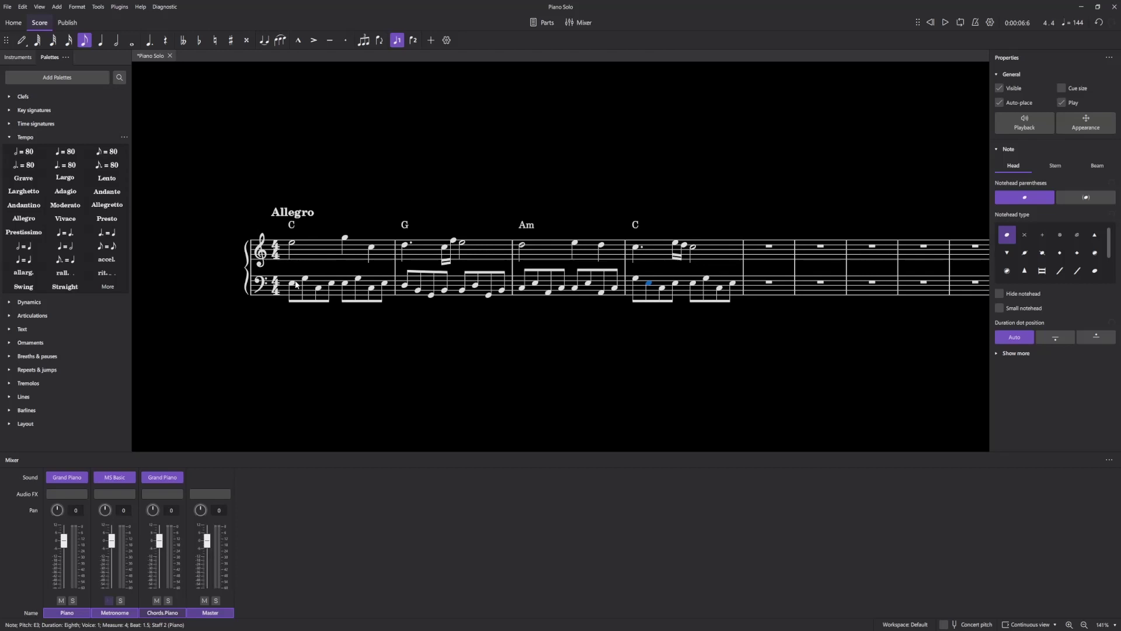
pyautogui.click(390, 339)
pyautogui.press('space')
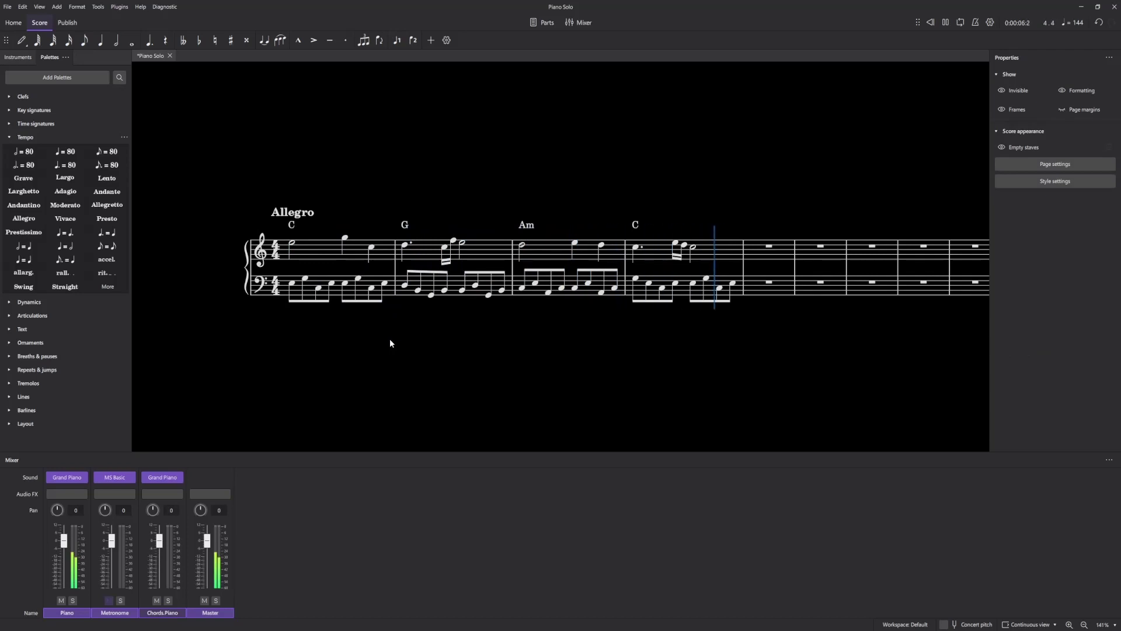
# Step: Reorder the last three bass notes of measure 3 to A2, C3, E3 under the Am chord
pyautogui.scroll(6, 408, 286)
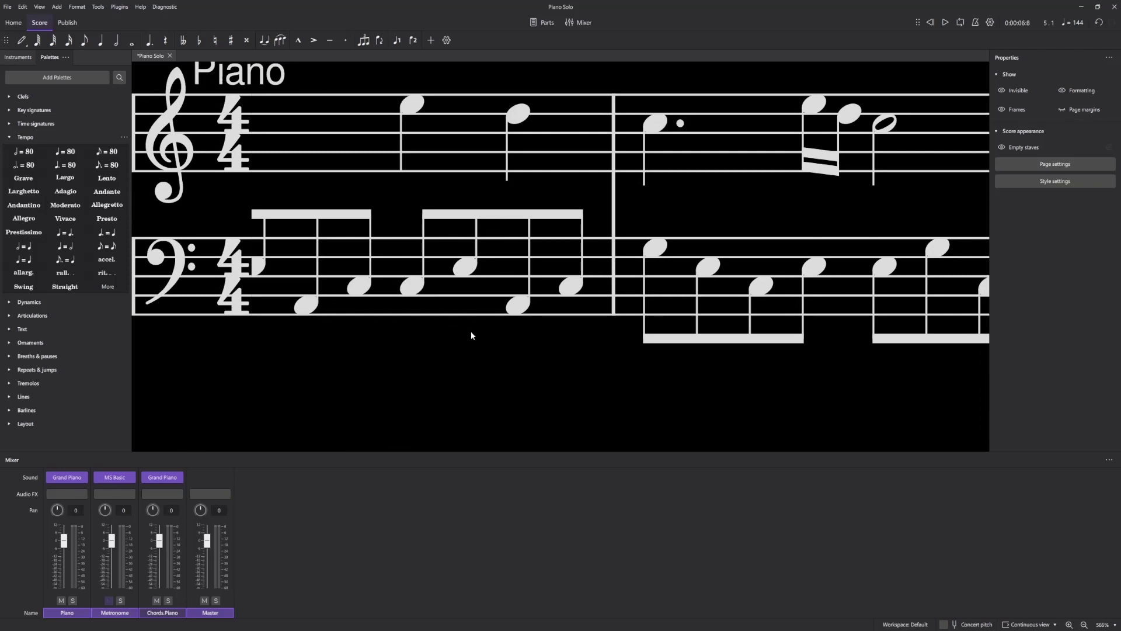
pyautogui.moveTo(472, 335); pyautogui.dragTo(588, 360)
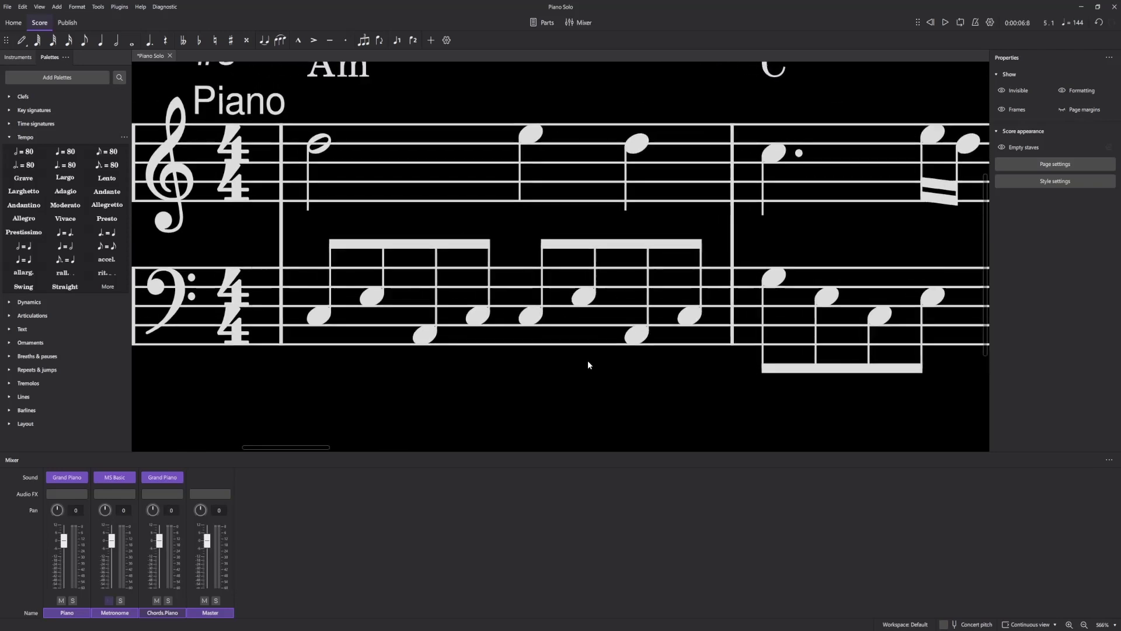
pyautogui.click(772, 278)
pyautogui.scroll(-2, 699, 369)
pyautogui.scroll(3, 719, 280)
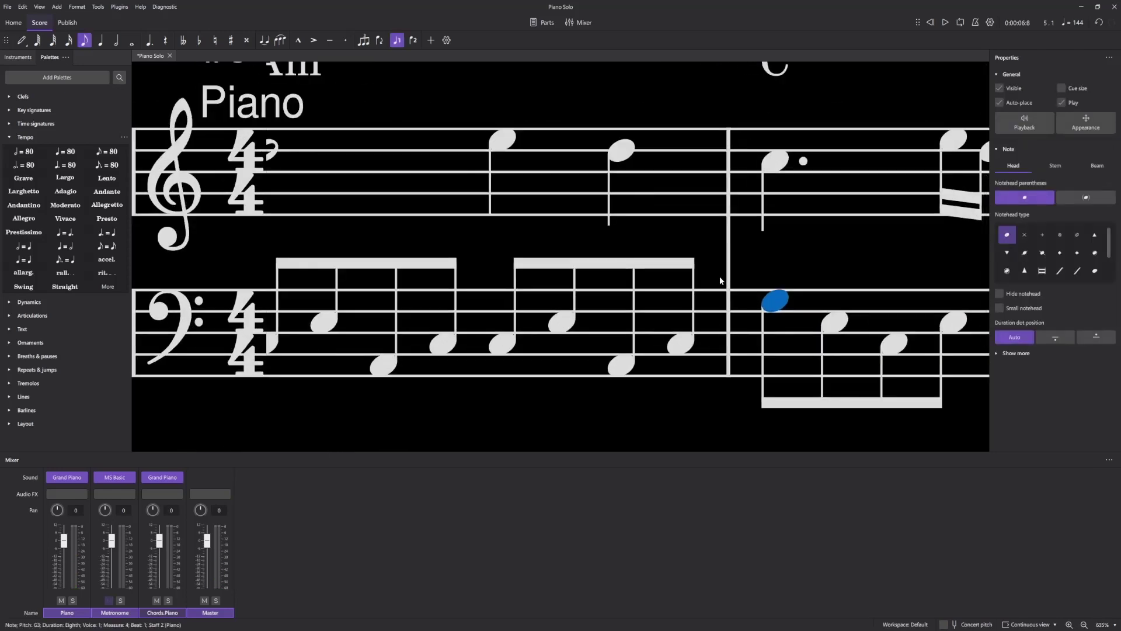
pyautogui.moveTo(720, 278); pyautogui.dragTo(634, 272)
pyautogui.scroll(3, 671, 266)
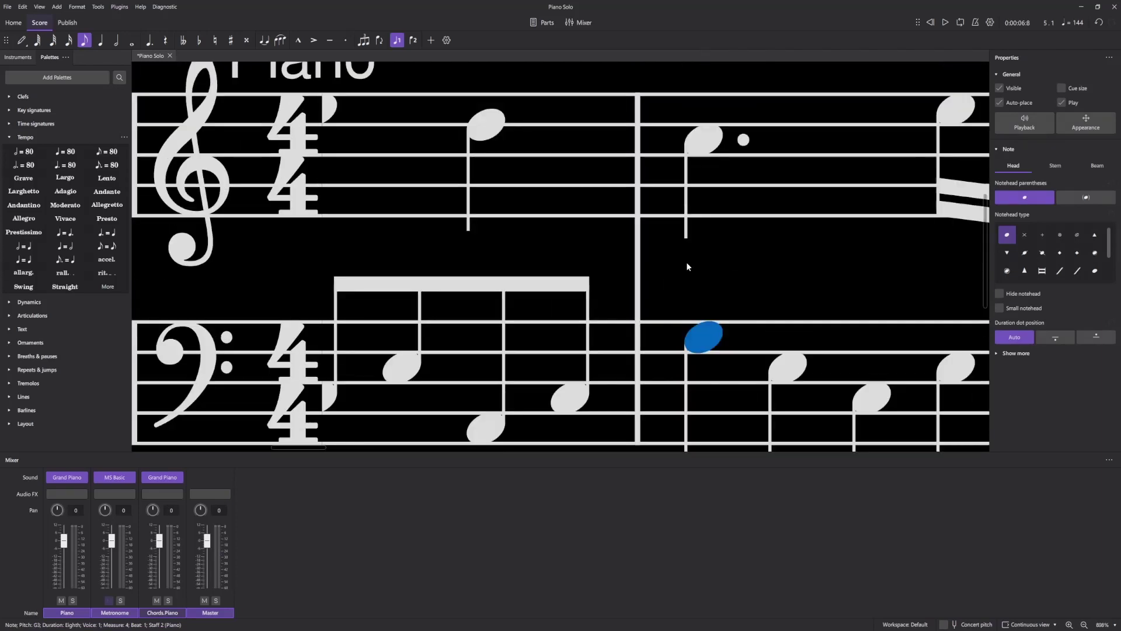
pyautogui.scroll(-4, 685, 264)
pyautogui.scroll(2, 607, 306)
pyautogui.hscroll(-2, 644, 298)
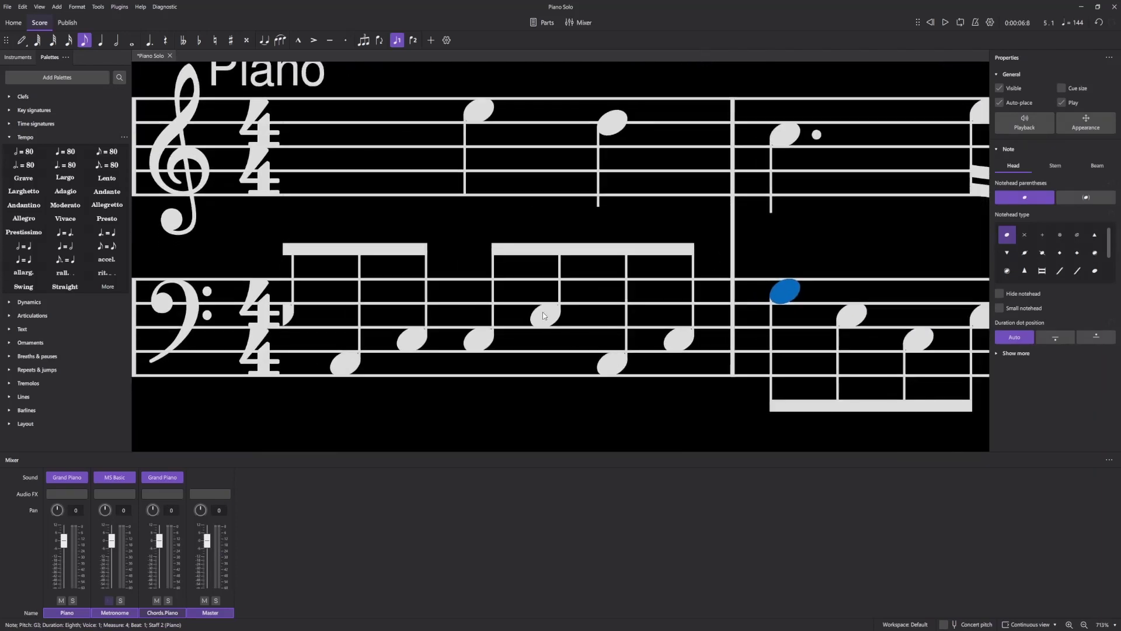
pyautogui.click(477, 340)
pyautogui.click(547, 316)
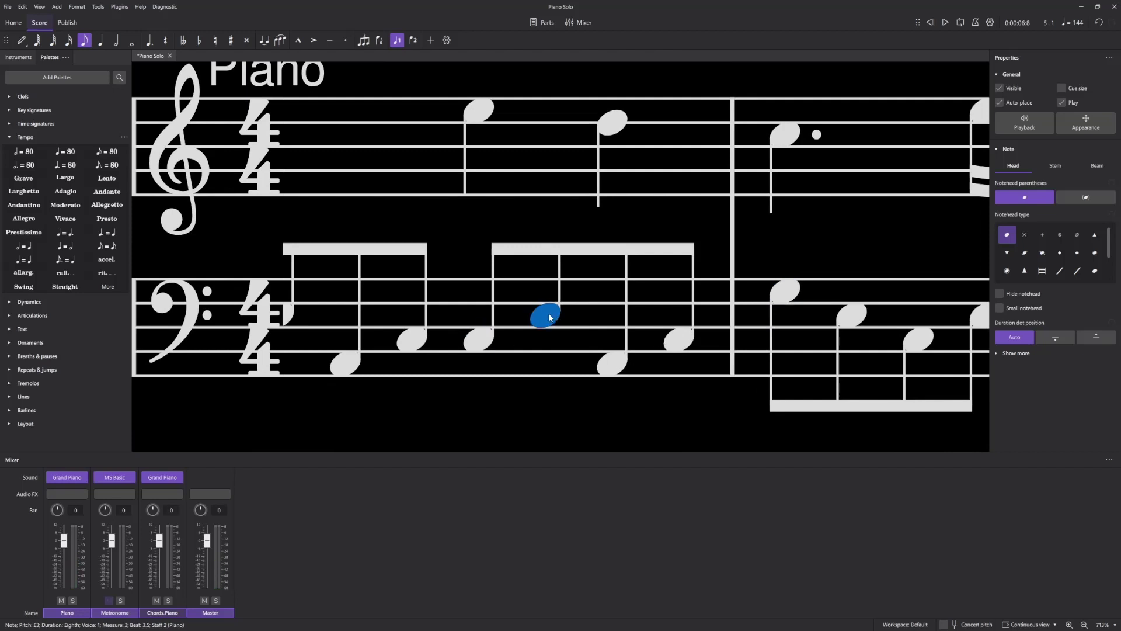
pyautogui.moveTo(548, 317); pyautogui.dragTo(675, 316)
pyautogui.click(610, 362)
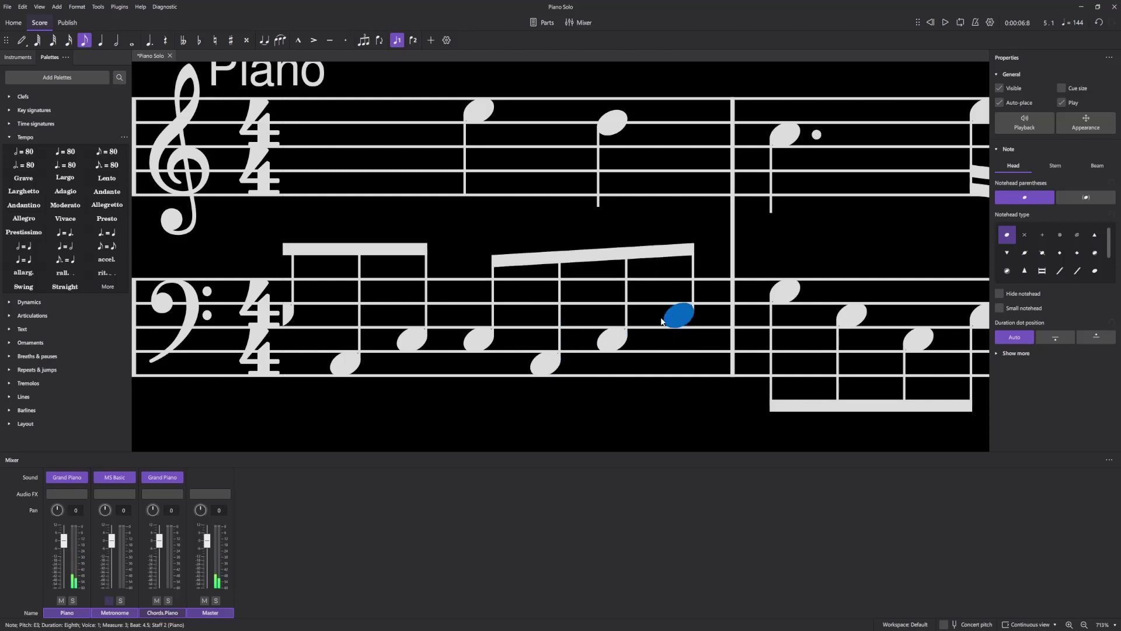
# Step: Examine the second half of the measure 3 bass by sounding its four eighth notes in order
pyautogui.scroll(-6, 616, 335)
pyautogui.click(547, 337)
pyautogui.click(581, 349)
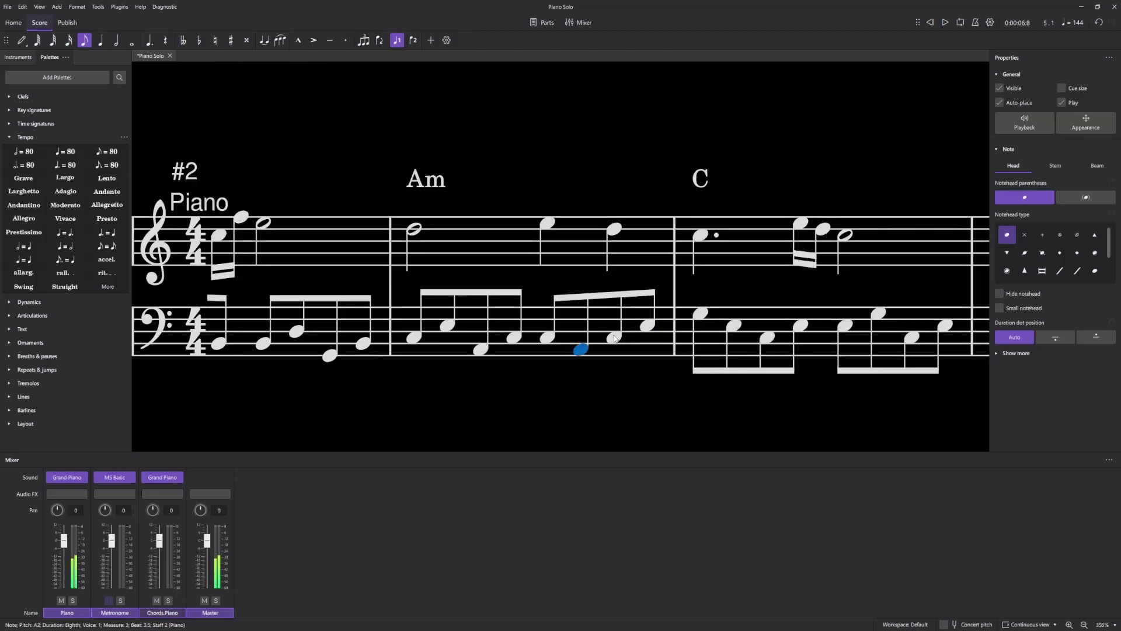
pyautogui.click(614, 338)
pyautogui.click(646, 325)
# Step: Repeat the full bass accompaniment of measures 1–4 into measures 5–8
pyautogui.moveTo(569, 377); pyautogui.dragTo(596, 380)
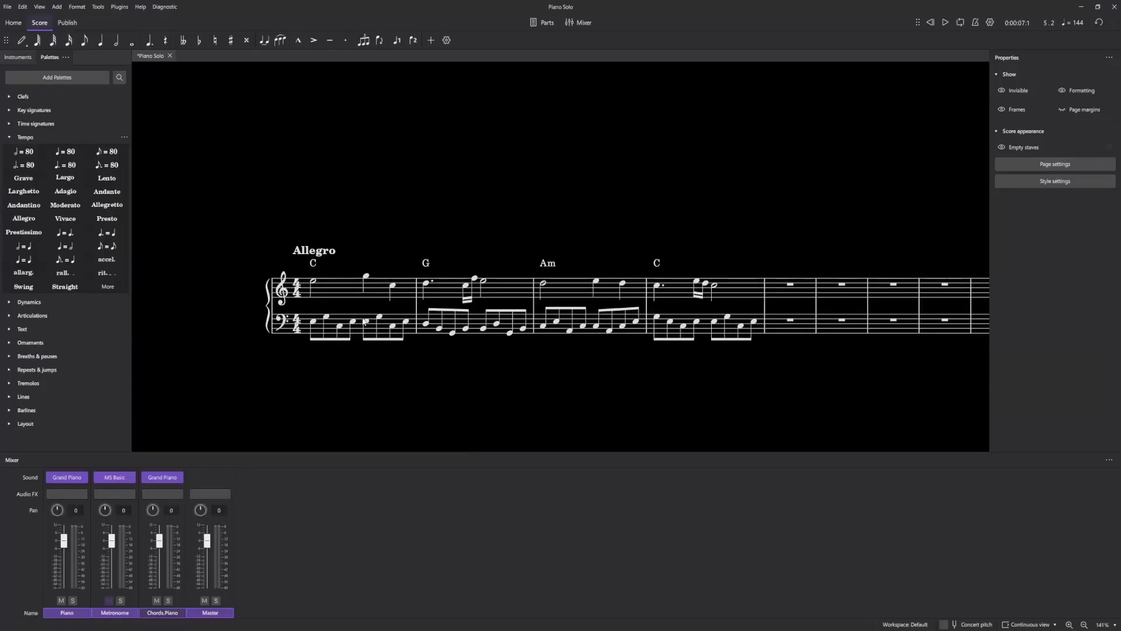
pyautogui.click(313, 321)
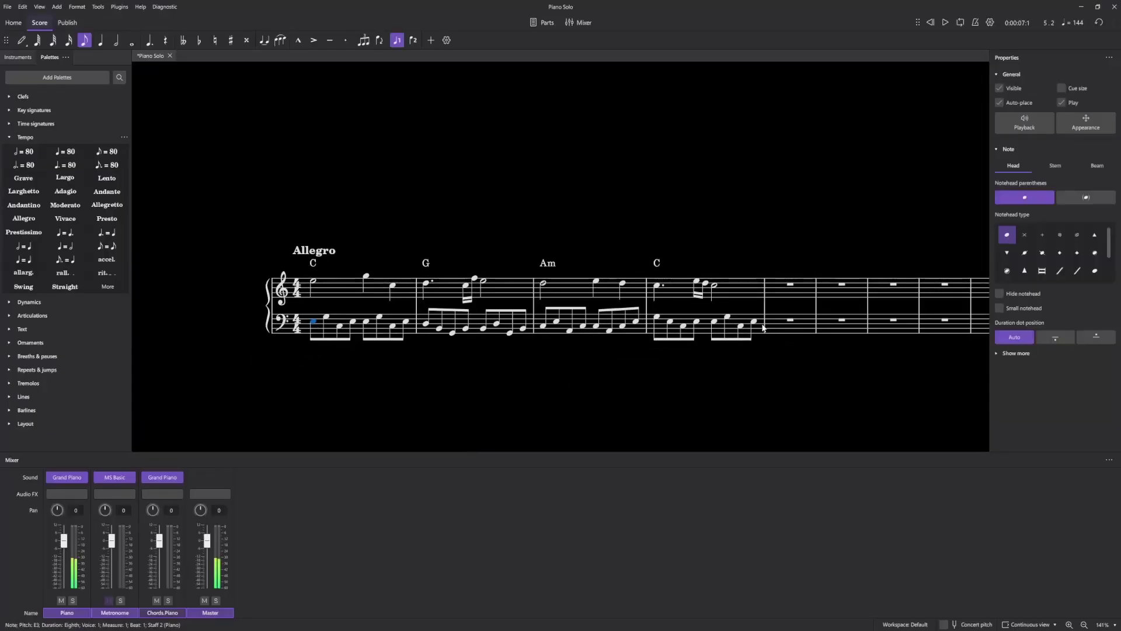
pyautogui.keyDown('shift'); pyautogui.click(754, 321); pyautogui.keyUp('shift')
pyautogui.press('r')
pyautogui.scroll(-2, 770, 365)
pyautogui.scroll(-2, 771, 365)
pyautogui.scroll(9, 772, 365)
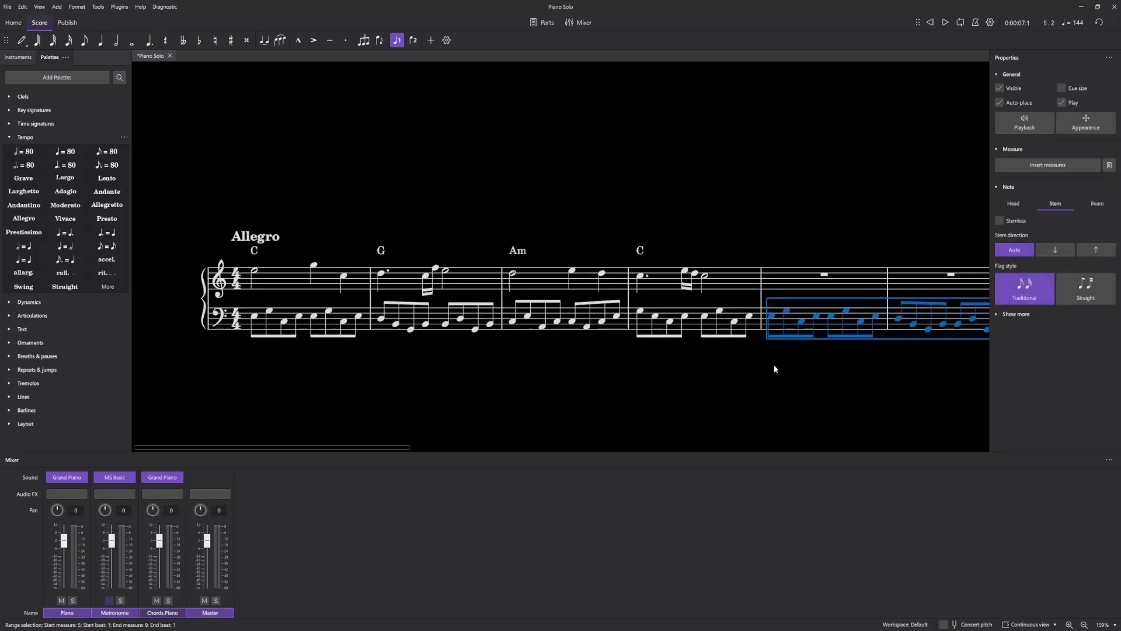
# Step: Play back the repeated bass accompaniment from measure 5 through measure 8
pyautogui.scroll(-6, 753, 374)
pyautogui.moveTo(752, 373); pyautogui.dragTo(522, 374)
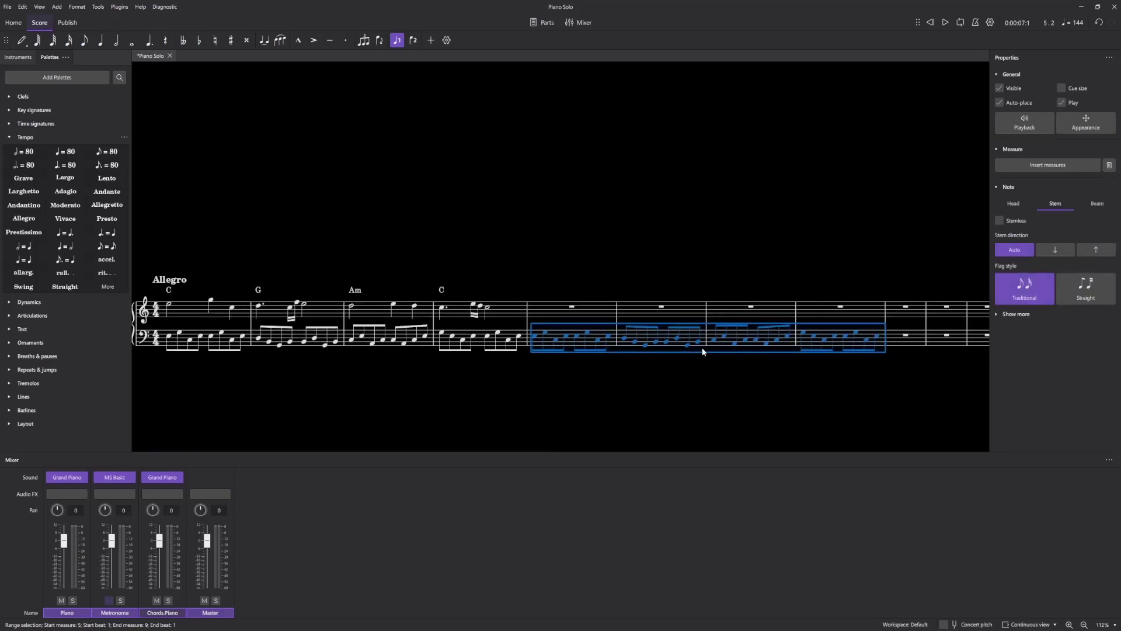
pyautogui.press('space')
pyautogui.click(581, 272)
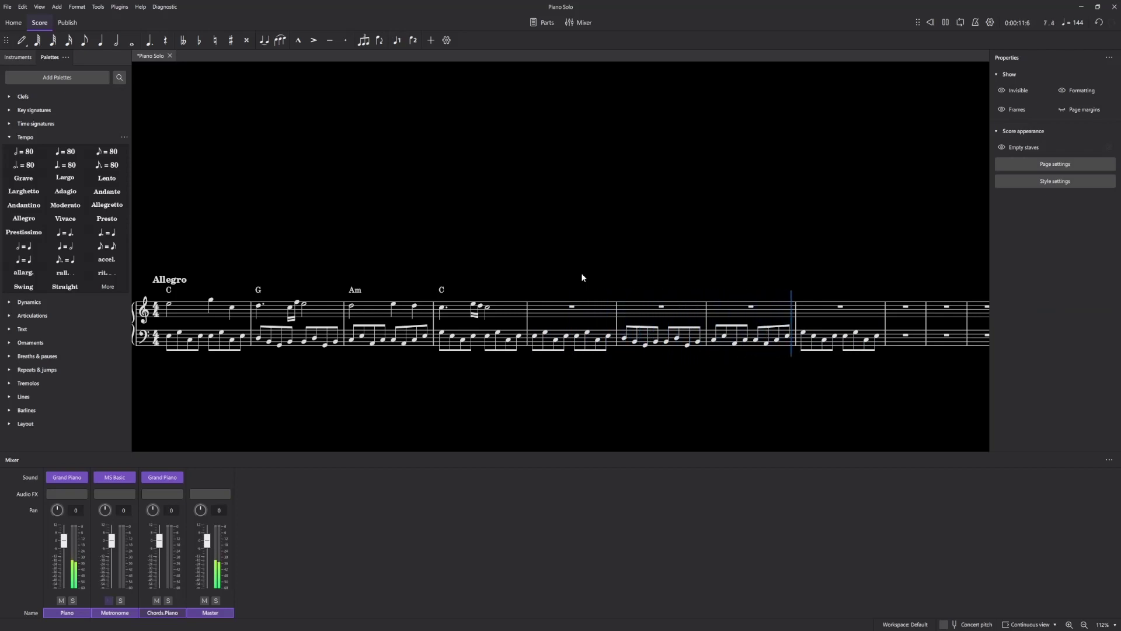
pyautogui.press('space')
# Step: Copy the treble melody with its chord symbols from measures 1–4 into measures 5–8
pyautogui.moveTo(549, 273); pyautogui.dragTo(618, 275)
pyautogui.click(577, 308)
pyautogui.keyDown('shift'); pyautogui.click(239, 314); pyautogui.keyUp('shift')
pyautogui.hotkey('ctrl', 'c')
pyautogui.click(645, 304)
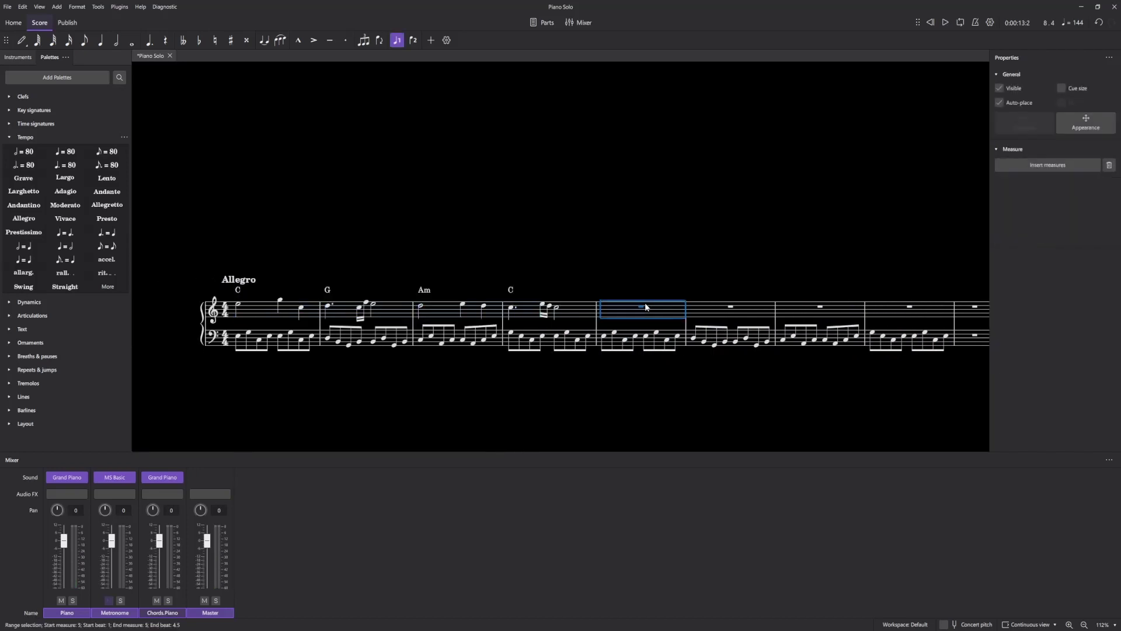
pyautogui.hotkey('ctrl', 'v')
pyautogui.scroll(3, 613, 292)
pyautogui.scroll(5, 679, 308)
pyautogui.scroll(-3, 669, 304)
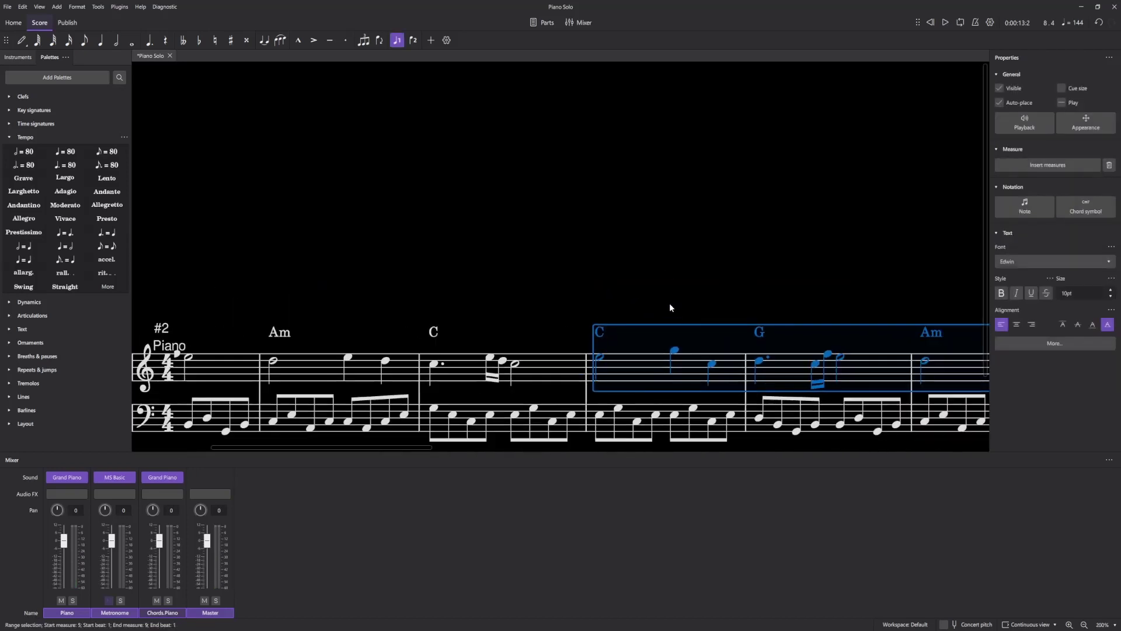
# Step: Play back the copied melody together with the bass from measure 5
pyautogui.press('space')
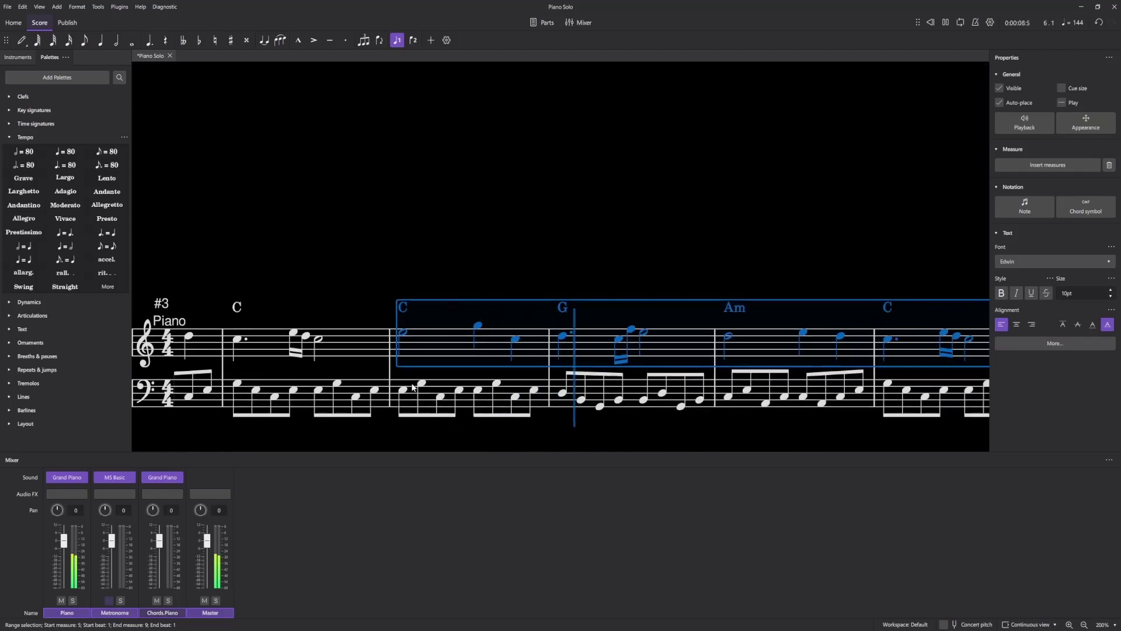
pyautogui.scroll(-3, 744, 391)
pyautogui.press('space')
# Step: Delete all the bass notes in measures 5–8
pyautogui.click(744, 391)
pyautogui.keyDown('shift'); pyautogui.click(419, 388); pyautogui.keyUp('shift')
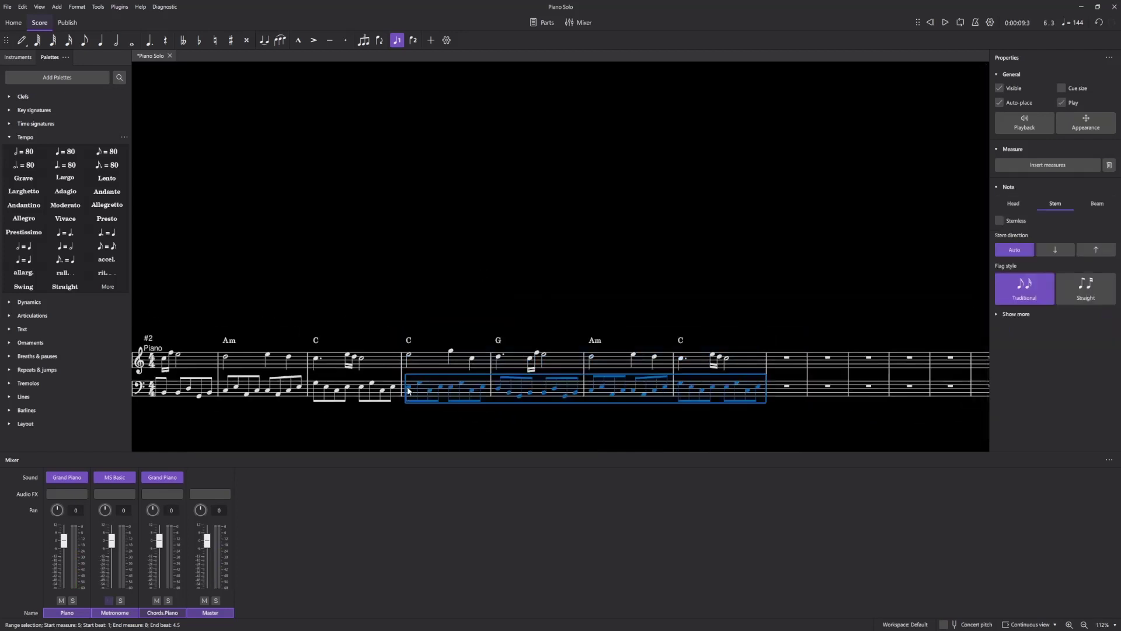
pyautogui.press('Delete')
# Step: Play back the unaccompanied melody of measures 5–8
pyautogui.scroll(5, 427, 369)
pyautogui.press('space')
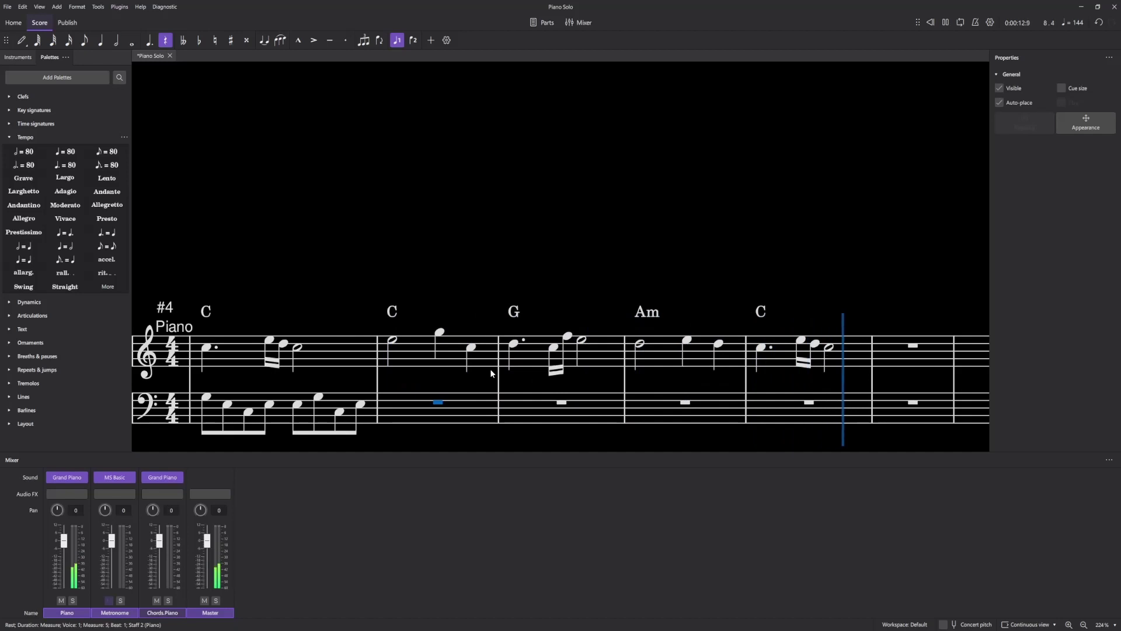
pyautogui.press('space')
# Step: Examine the melody and chord symbols of measures 5 and 6, selecting each measure's notes in turn
pyautogui.click(393, 312)
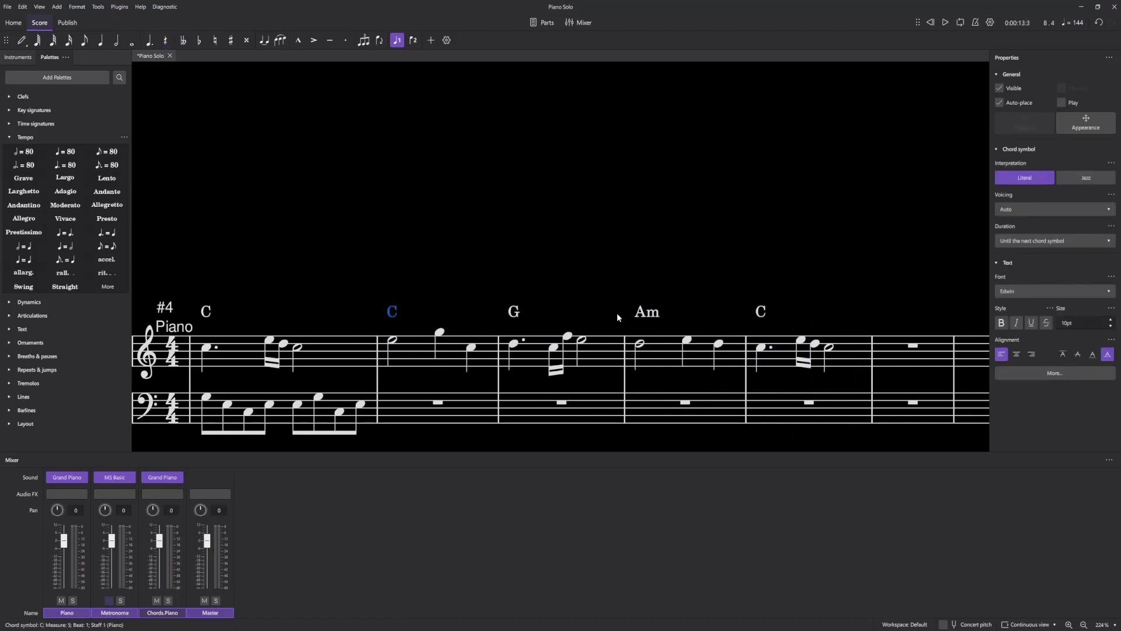
pyautogui.scroll(5, 449, 366)
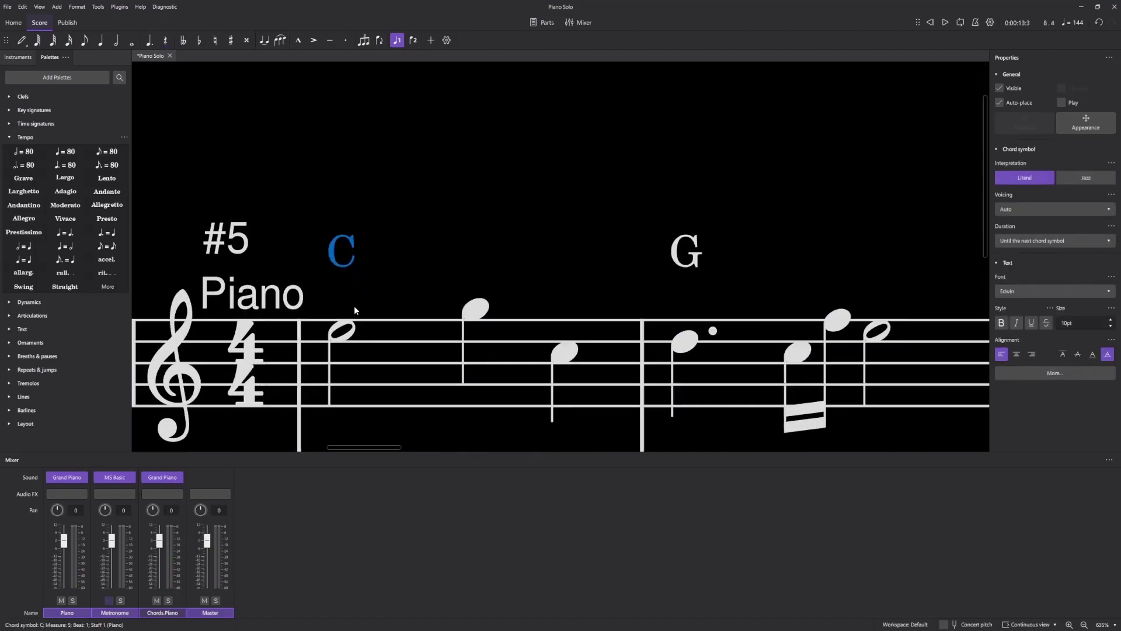
pyautogui.scroll(-3, 453, 308)
pyautogui.click(453, 315)
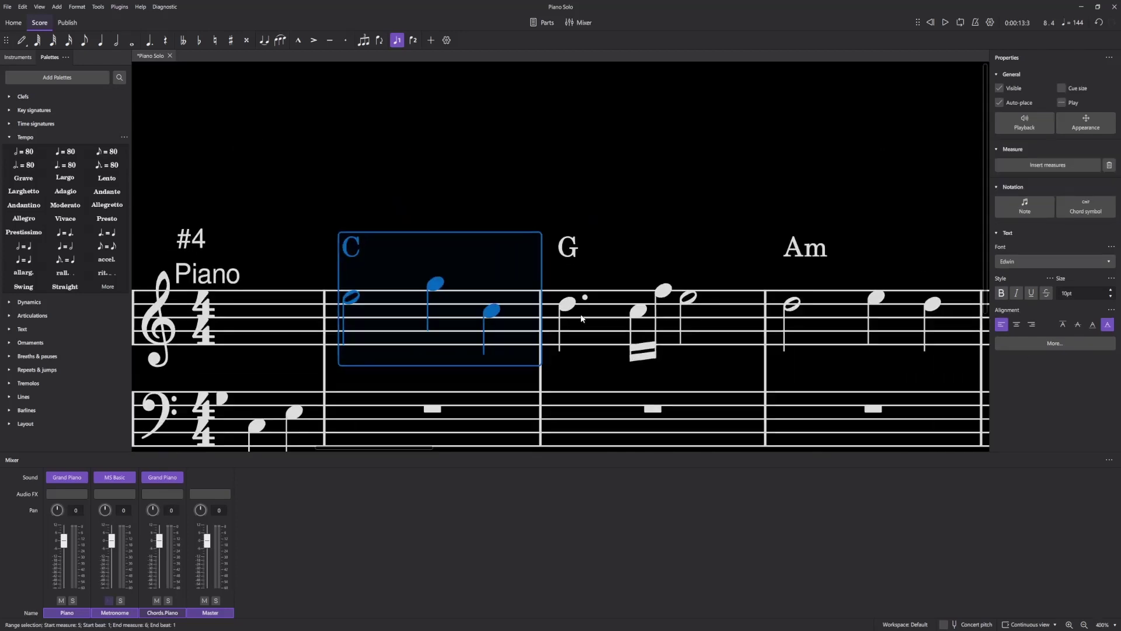
pyautogui.click(569, 308)
pyautogui.keyDown('shift'); pyautogui.click(693, 304); pyautogui.keyUp('shift')
pyautogui.scroll(3, 694, 307)
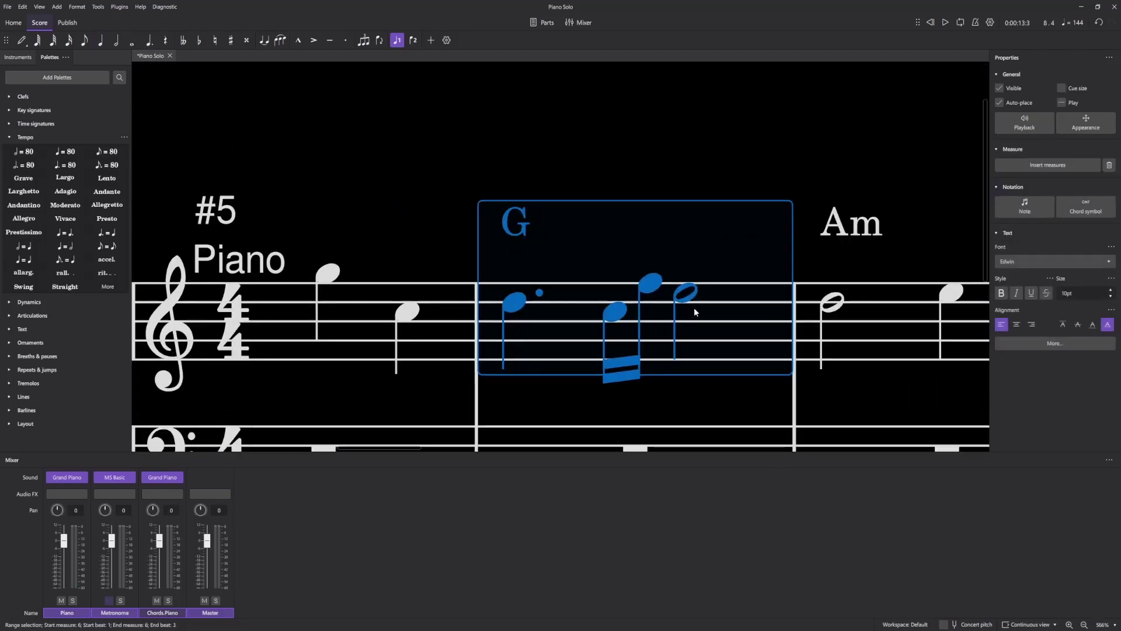
pyautogui.scroll(2, 562, 272)
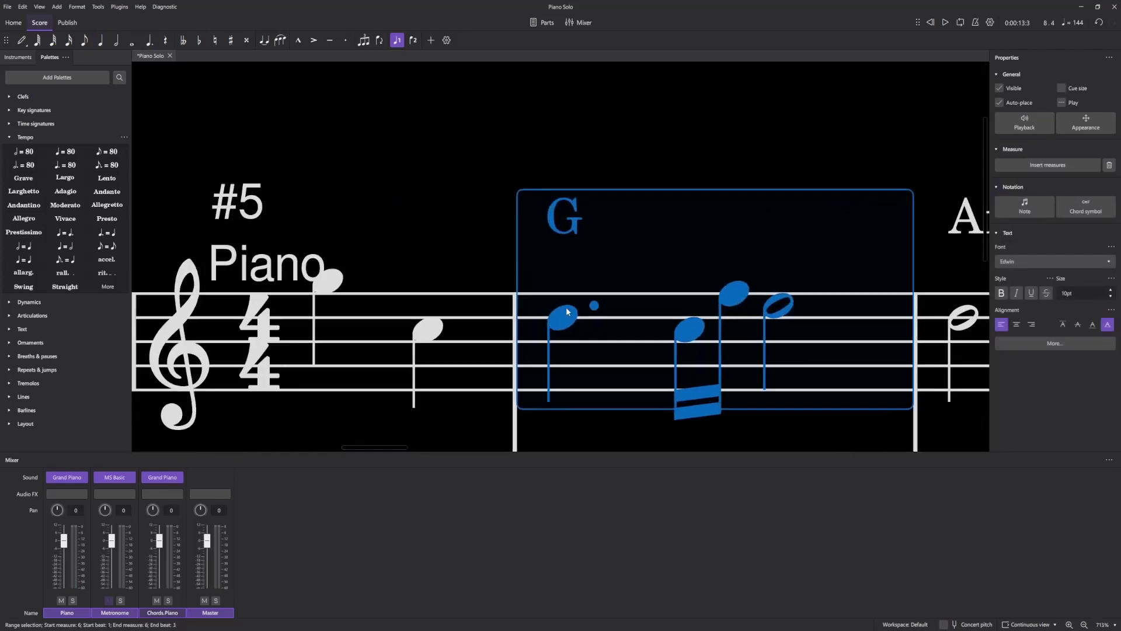
# Step: Change the four melody notes of measure 6 under the G chord to F5, D5, G5 and F5, keeping their durations
pyautogui.click(564, 314)
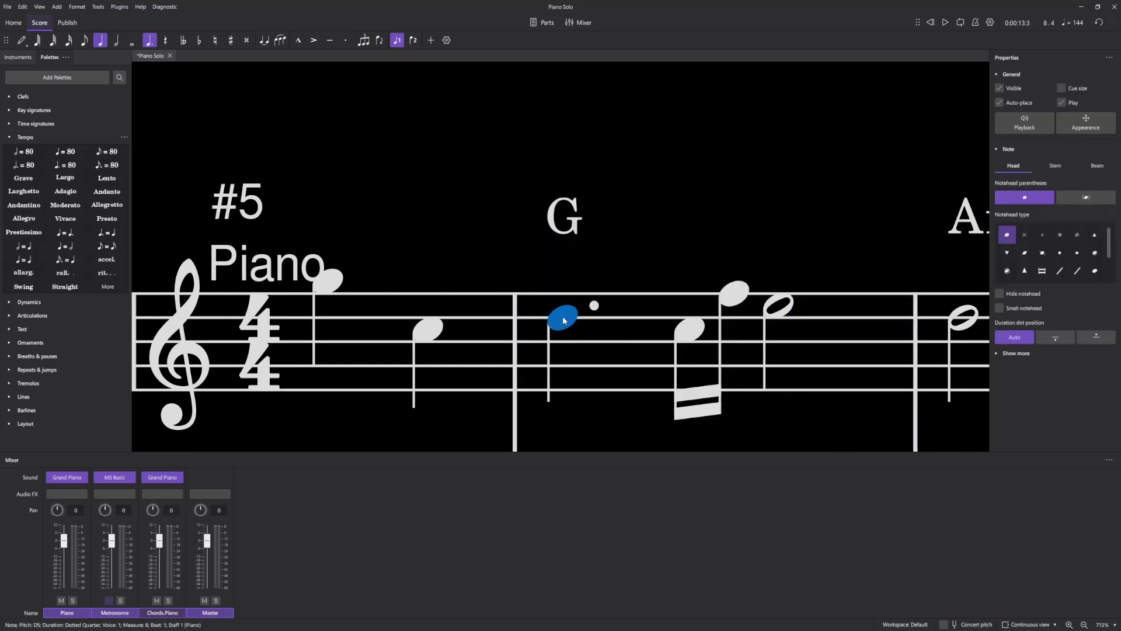
pyautogui.moveTo(564, 320)
pyautogui.mouseDown()
pyautogui.moveTo(565, 308)
pyautogui.moveTo(565, 367)
pyautogui.moveTo(566, 303)
pyautogui.mouseUp()
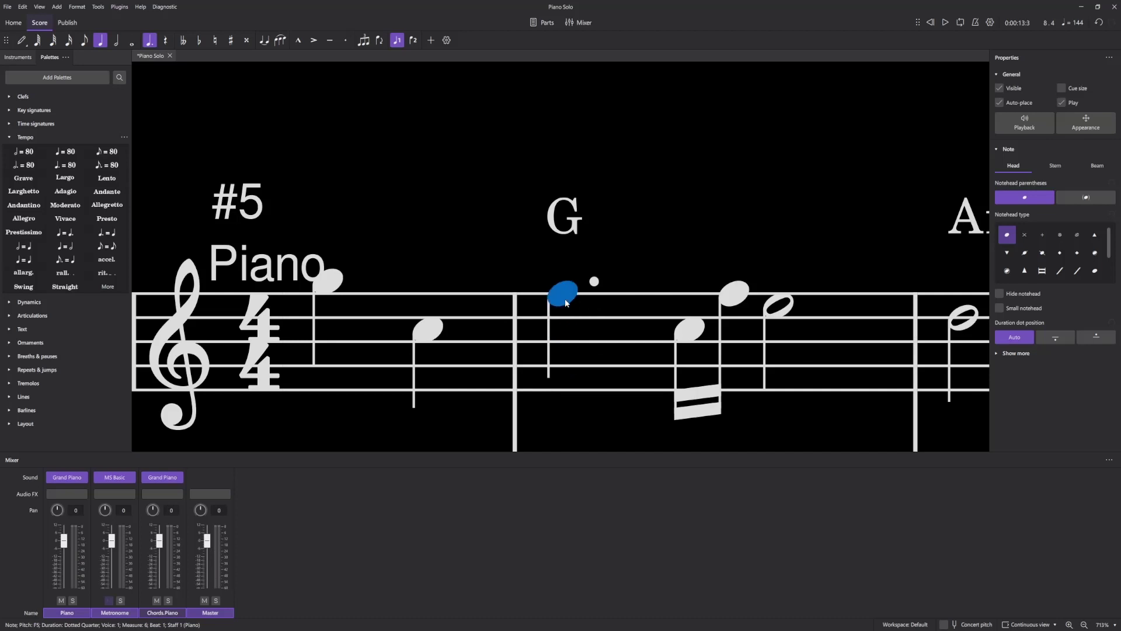
pyautogui.scroll(-5, 548, 321)
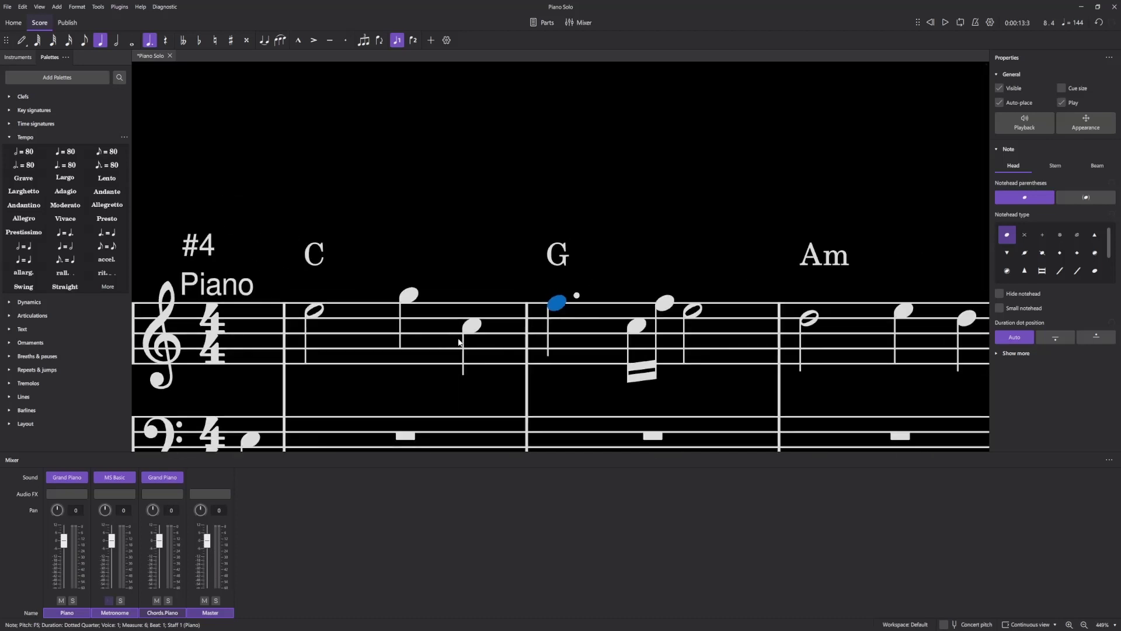
pyautogui.scroll(-4, 459, 342)
pyautogui.scroll(5, 547, 301)
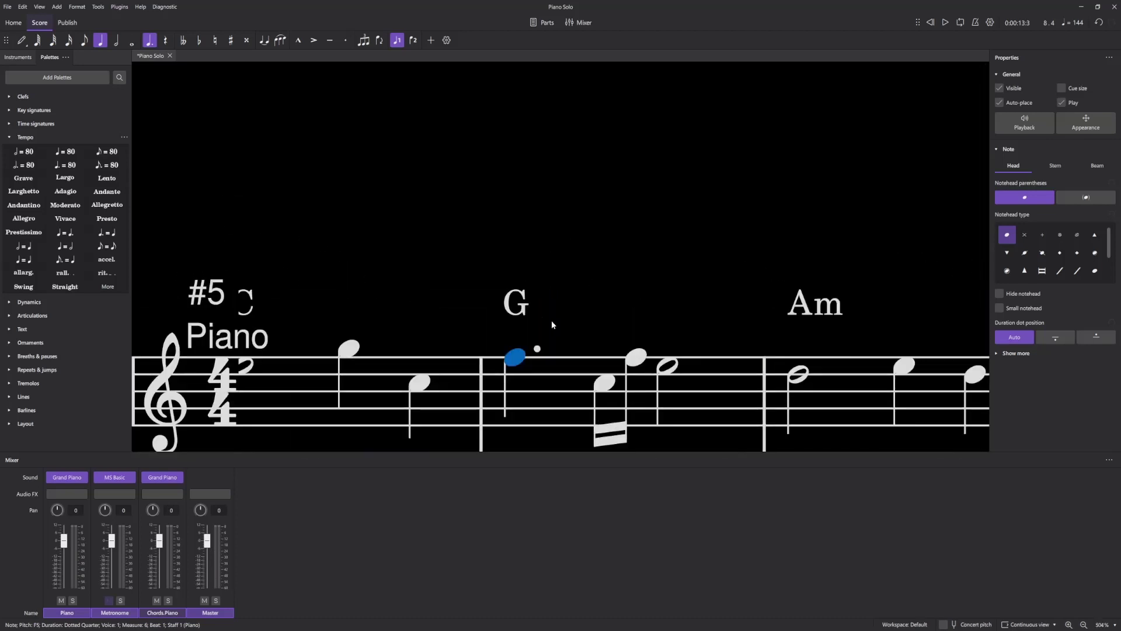
pyautogui.scroll(5, 552, 320)
pyautogui.scroll(-4, 628, 318)
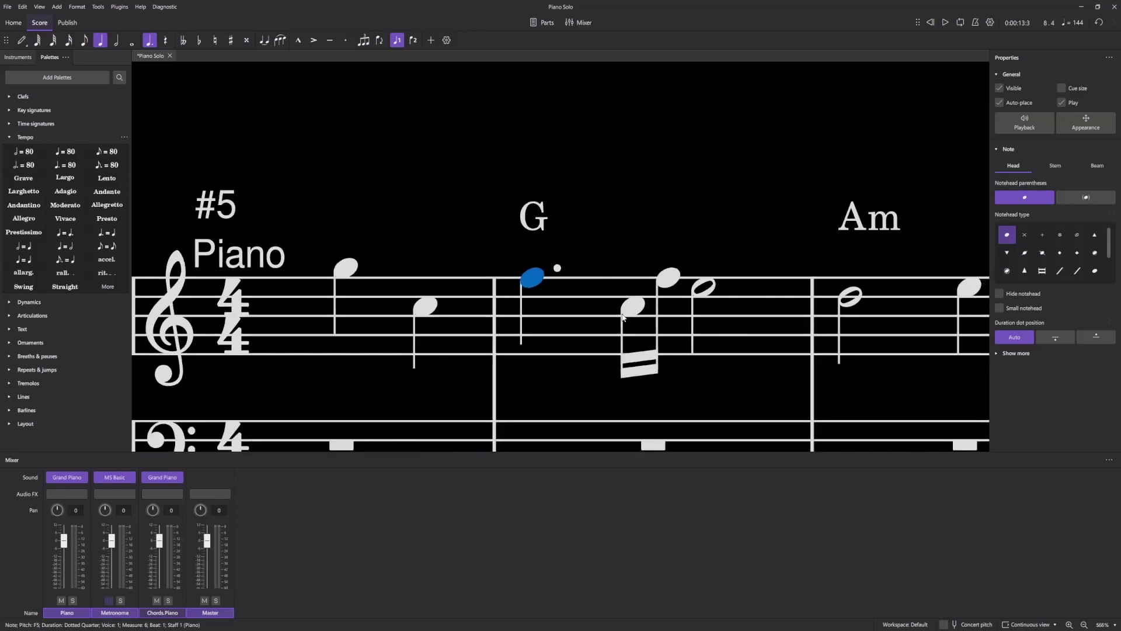
pyautogui.moveTo(633, 310); pyautogui.dragTo(635, 299)
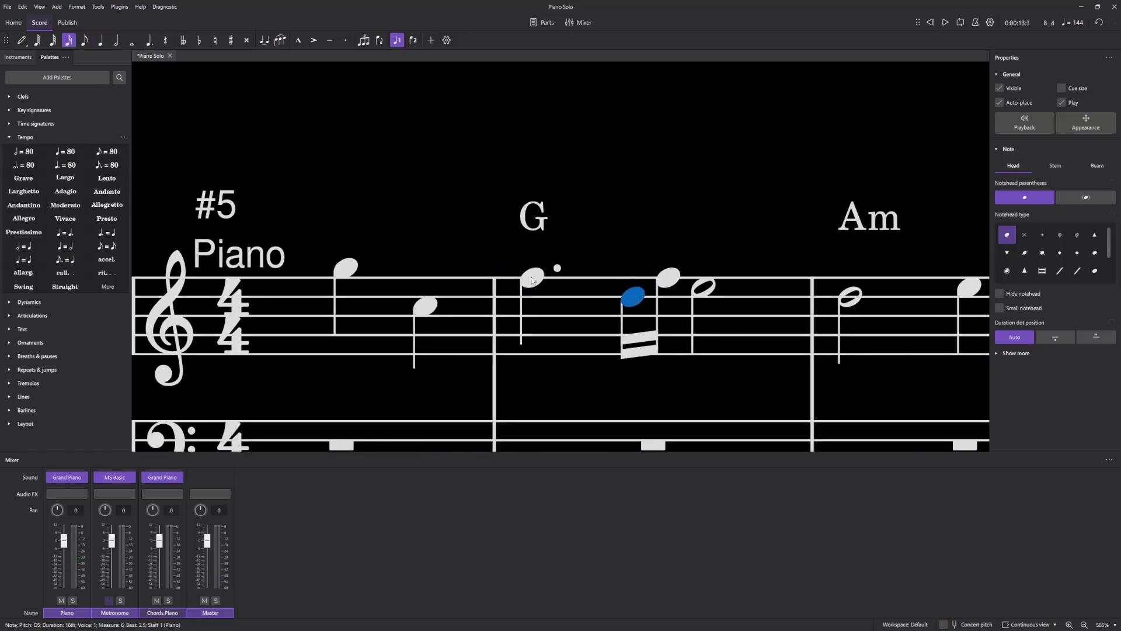
pyautogui.click(672, 281)
pyautogui.moveTo(706, 294); pyautogui.dragTo(706, 286)
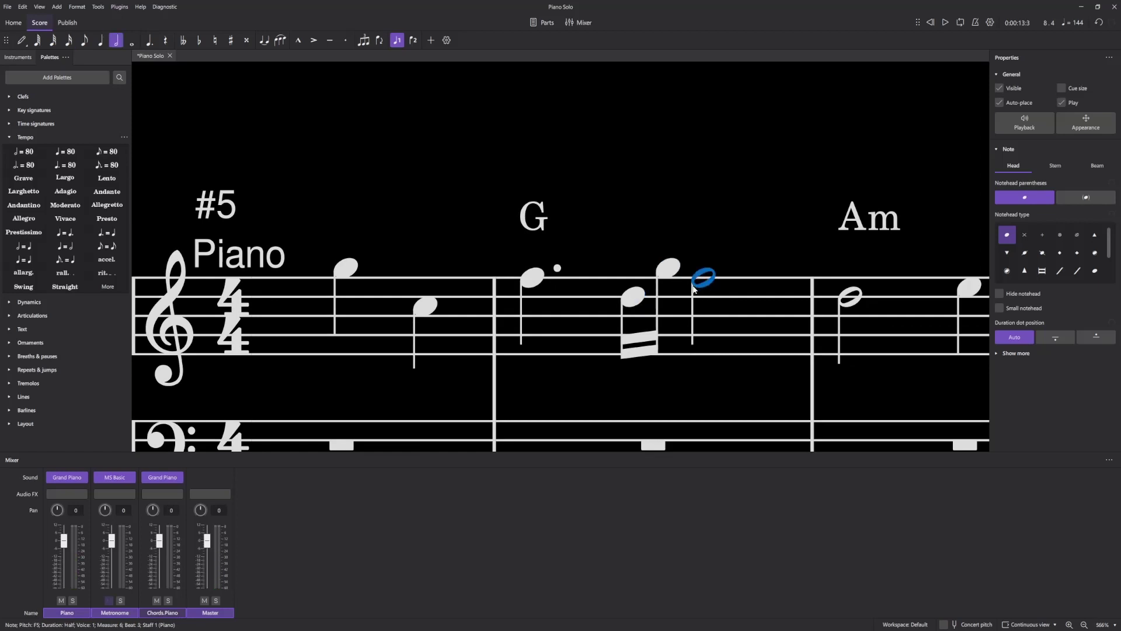
# Step: Play back measures 5 and 6 with the changed melody notes
pyautogui.scroll(-3, 693, 287)
pyautogui.click(481, 387)
pyautogui.press('space')
pyautogui.click(596, 349)
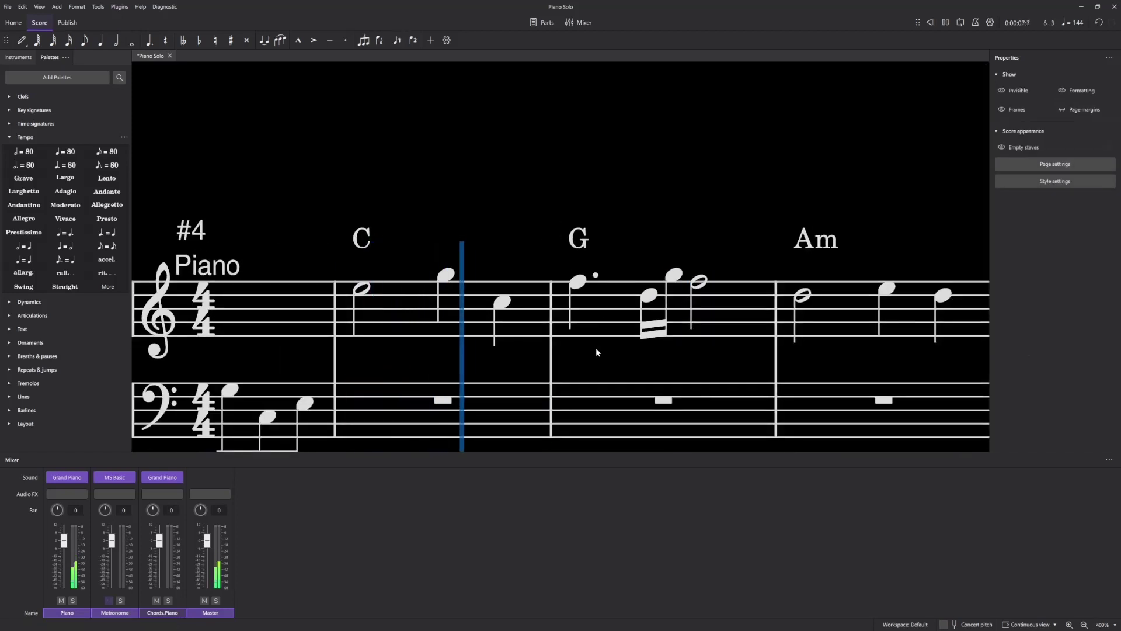
pyautogui.press('space')
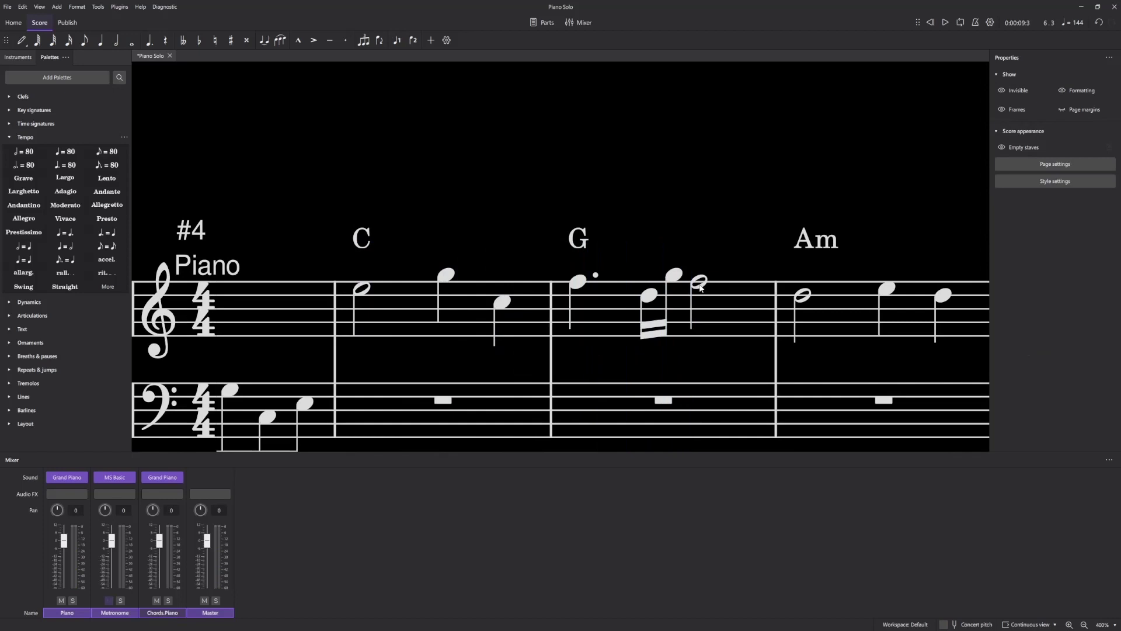
# Step: Raise the half note closing measure 6 to C6 and play back the melody from measure 5
pyautogui.moveTo(701, 289); pyautogui.dragTo(700, 268)
pyautogui.click(646, 295)
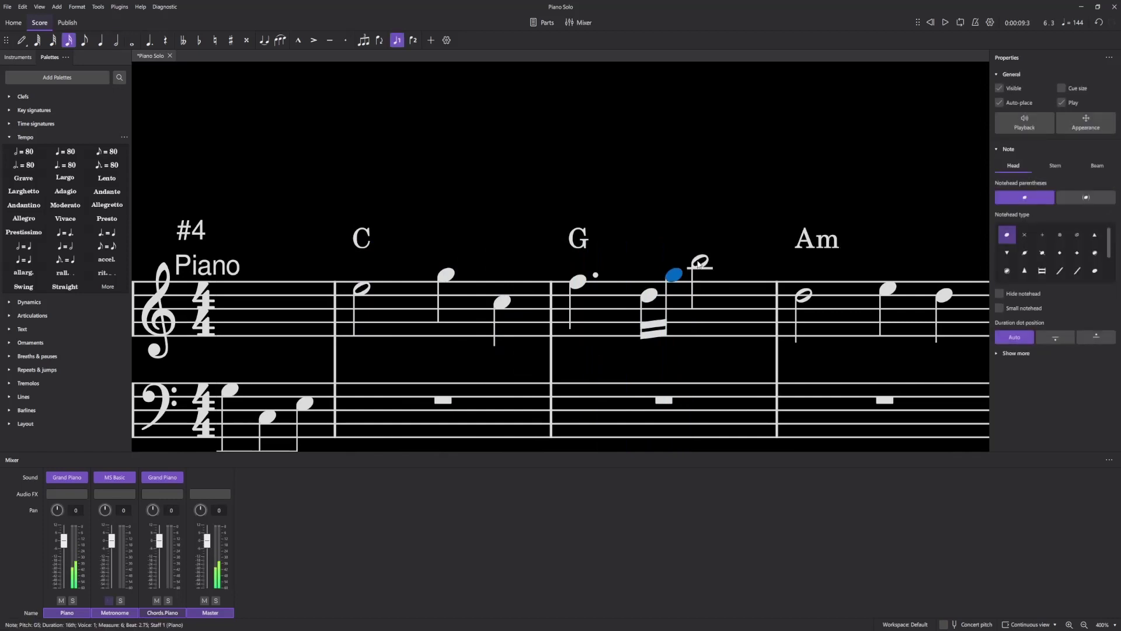
pyautogui.click(699, 264)
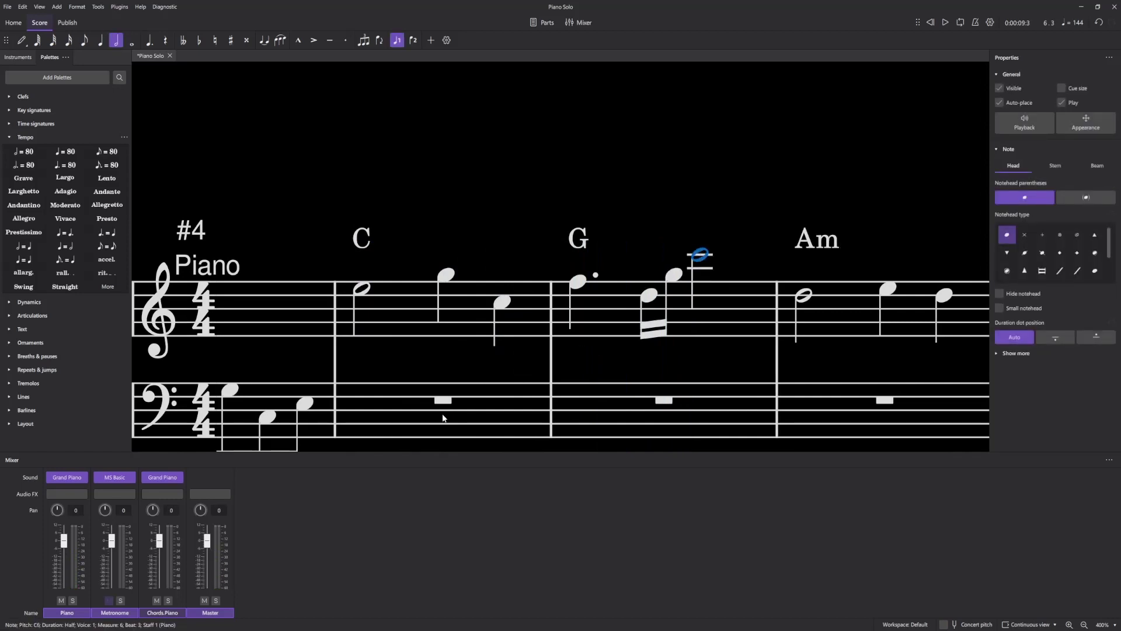
pyautogui.click(639, 345)
pyautogui.press('space')
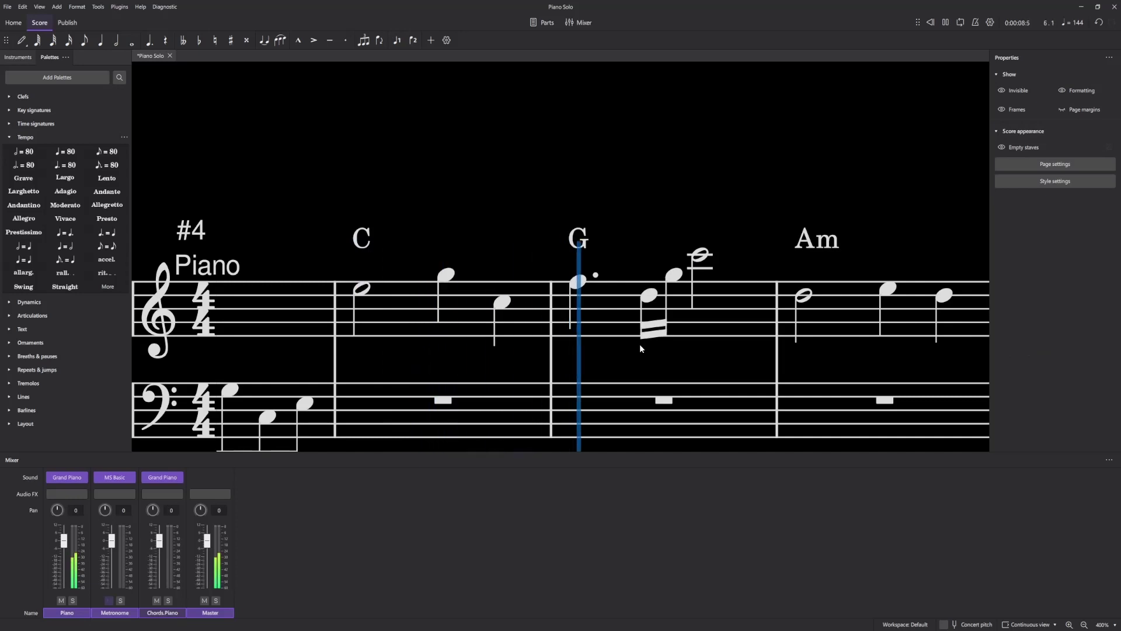
pyautogui.press('space')
pyautogui.moveTo(680, 365); pyautogui.dragTo(535, 377)
pyautogui.scroll(-3, 536, 377)
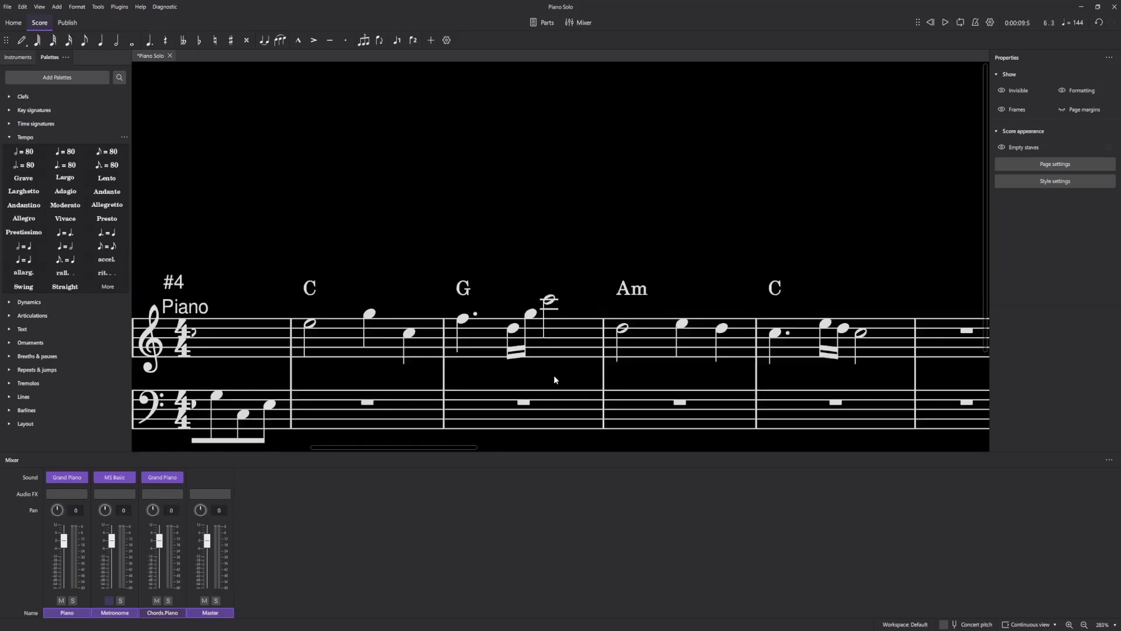
pyautogui.scroll(-2, 599, 366)
pyautogui.scroll(3, 602, 360)
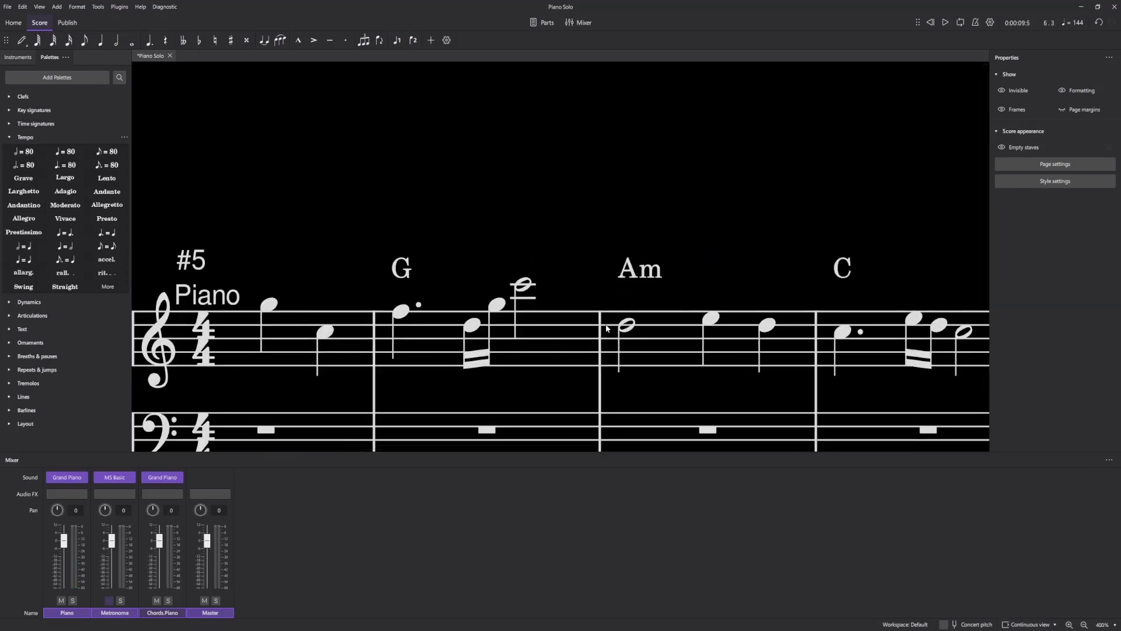
pyautogui.click(623, 326)
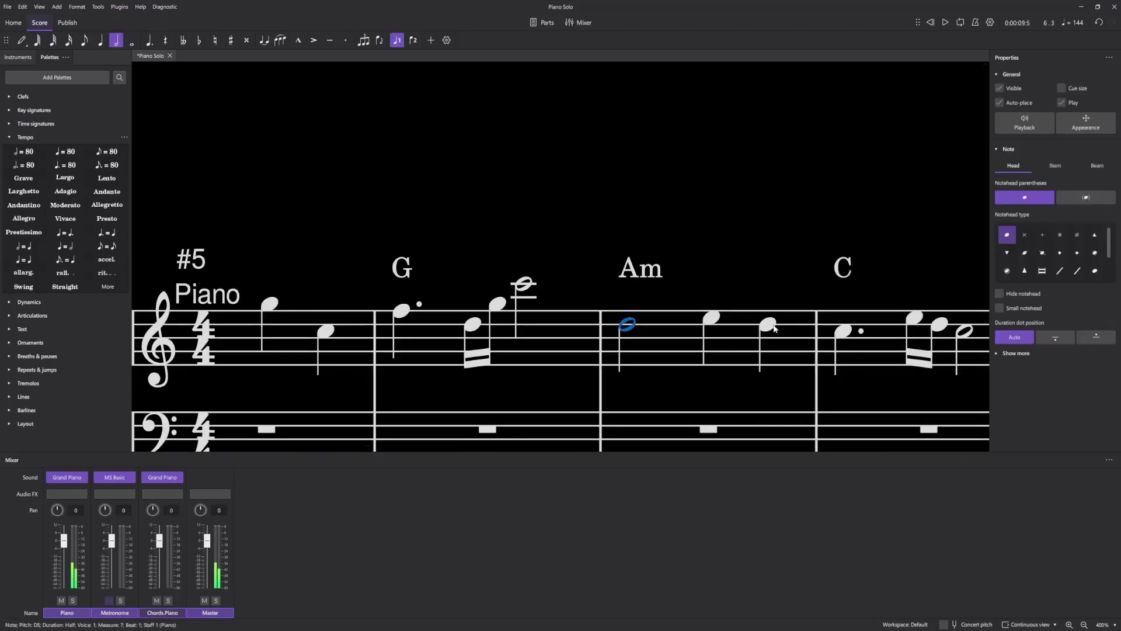
pyautogui.press('Delete')
pyautogui.hotkey('ctrl', 'z')
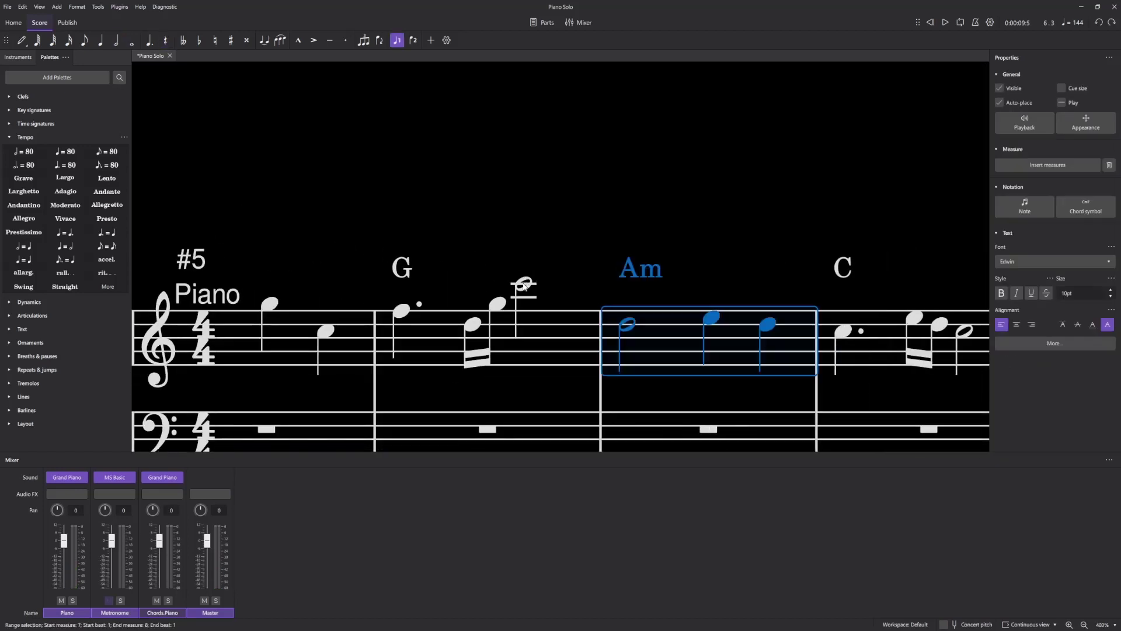
# Step: Raise the first melody note of measure 7 to C6 and shorten it to an eighth note
pyautogui.click(523, 283)
pyautogui.scroll(5, 566, 286)
pyautogui.moveTo(688, 362); pyautogui.dragTo(687, 292)
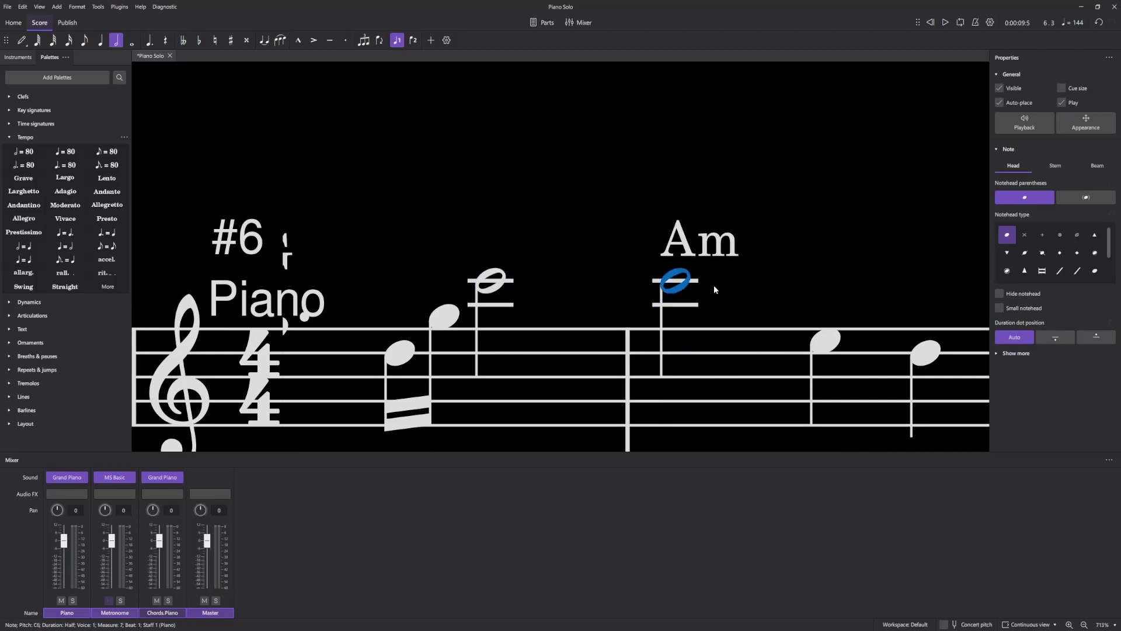
pyautogui.scroll(-3, 709, 283)
pyautogui.press('4')
# Step: Continue the measure 7 melody with descending eighth notes B5, B5, A5, A5 and G5
pyautogui.scroll(2, 712, 278)
pyautogui.press('n')
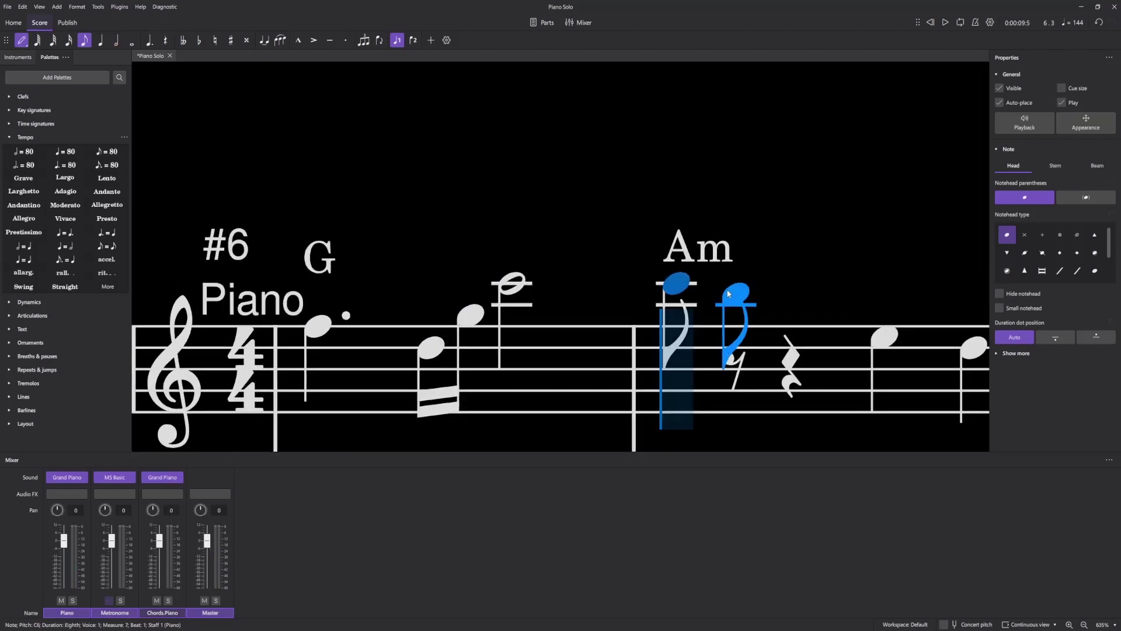
pyautogui.click(730, 294)
pyautogui.click(794, 294)
pyautogui.click(854, 303)
pyautogui.click(913, 305)
pyautogui.click(973, 314)
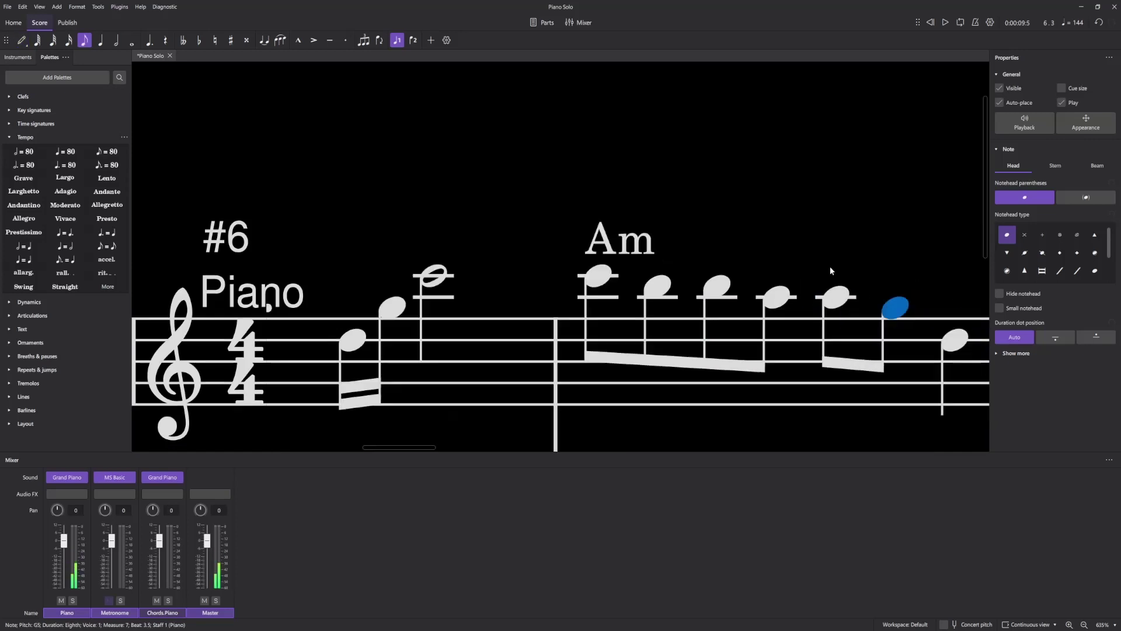
# Step: Complete the measure 7 melody with eighth notes G5 and F5, and start the measure 8 melody with an eighth rest
pyautogui.moveTo(831, 271); pyautogui.dragTo(649, 266)
pyautogui.moveTo(778, 332); pyautogui.dragTo(780, 299)
pyautogui.press('4')
pyautogui.press('n')
pyautogui.click(832, 314)
pyautogui.press('0')
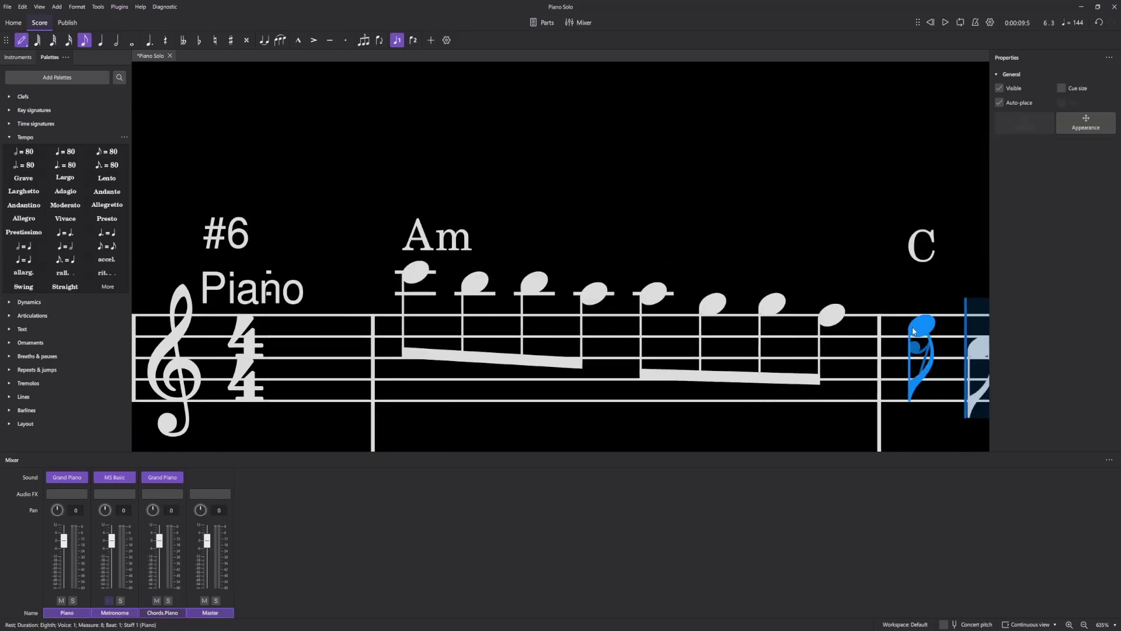
# Step: Enter eighth notes E5 and F5 at the start of the measure 8 melody, followed by a dotted half note E5
pyautogui.click(914, 331)
pyautogui.click(978, 316)
pyautogui.click(687, 345)
pyautogui.hotkey('ctrl', 'z')
pyautogui.press('5')
pyautogui.click(744, 324)
pyautogui.press('n')
pyautogui.press('6')
pyautogui.scroll(-5, 777, 367)
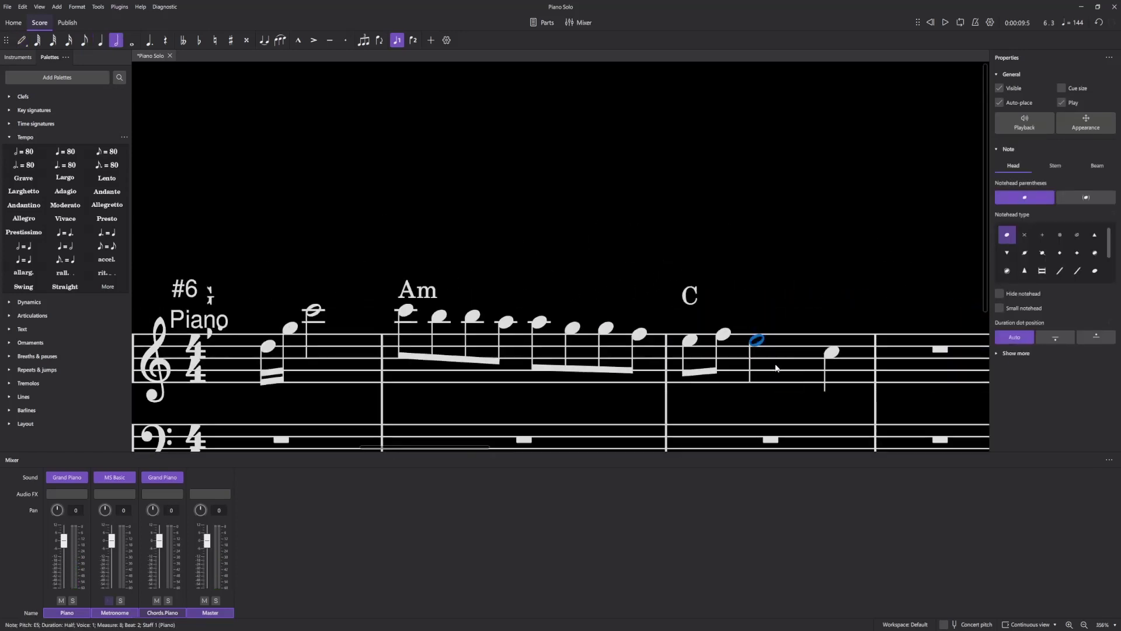
pyautogui.press('.')
# Step: Play back the revised melody through measure 8
pyautogui.scroll(-6, 771, 379)
pyautogui.click(449, 416)
pyautogui.click(540, 280)
pyautogui.press('space')
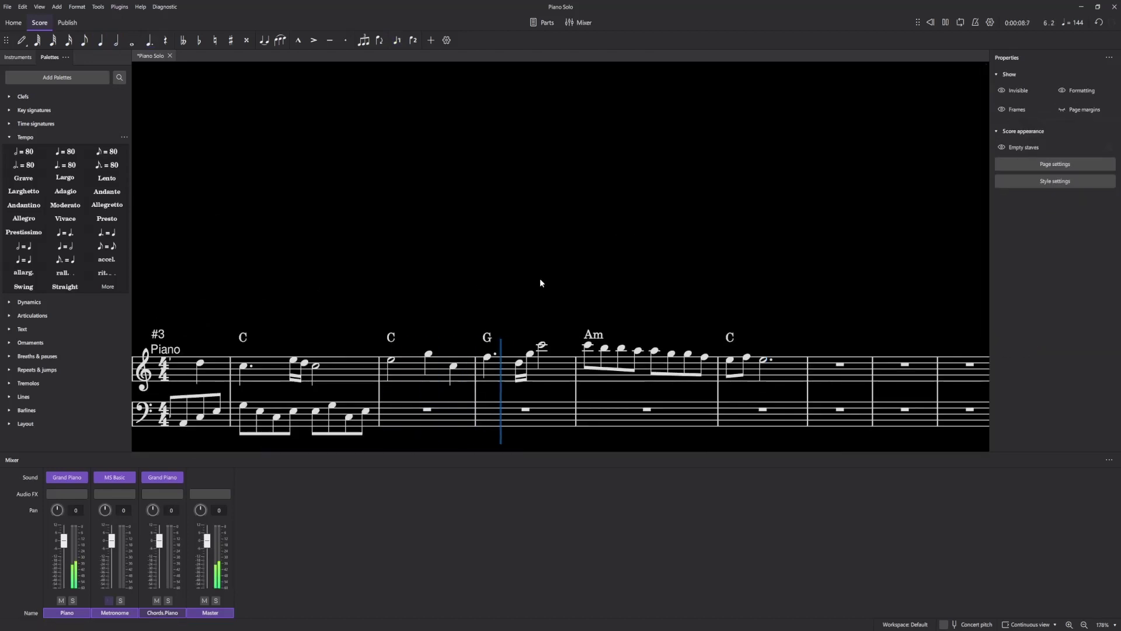
pyautogui.press('space')
# Step: Lengthen the first melody note of measure 8 to a dotted quarter note
pyautogui.scroll(4, 749, 377)
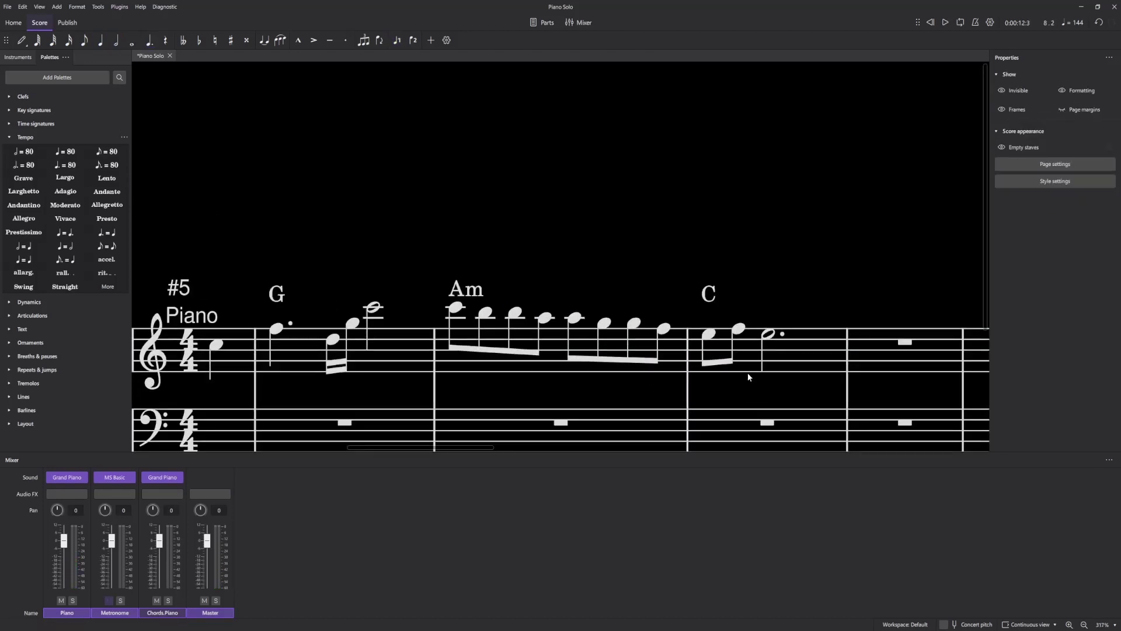
pyautogui.scroll(3, 749, 374)
pyautogui.click(693, 319)
pyautogui.press('5')
pyautogui.press('.')
# Step: Replace the eighth note E5 in the measure 8 melody with sixteenth notes E5 and F5
pyautogui.click(770, 322)
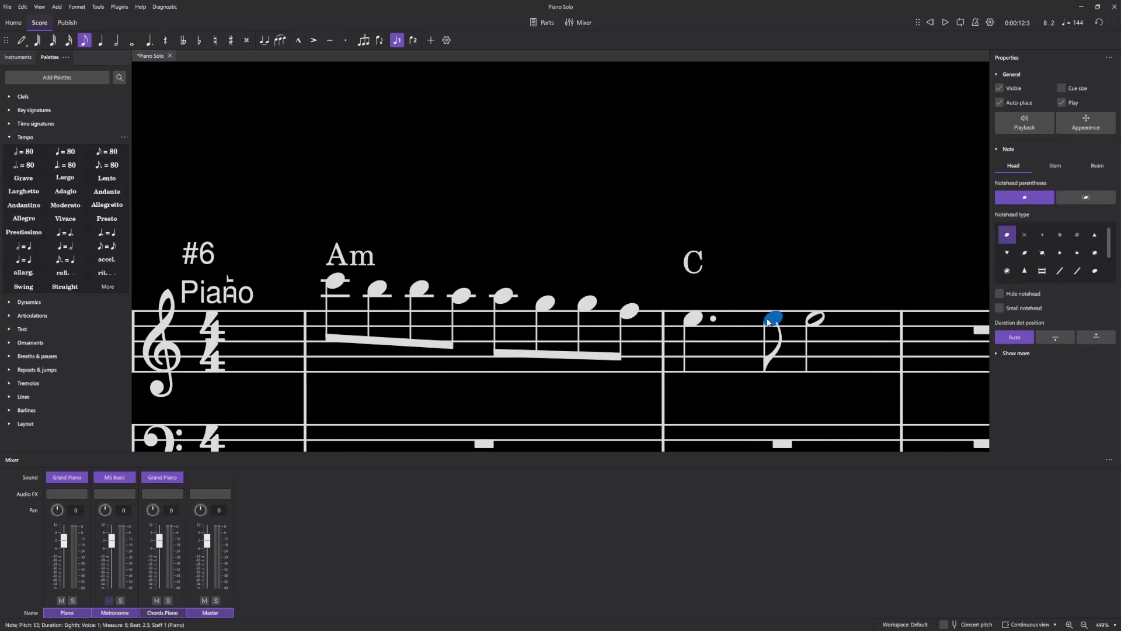
pyautogui.press('.')
pyautogui.hotkey('ctrl', 'z')
pyautogui.press('3')
pyautogui.press('n')
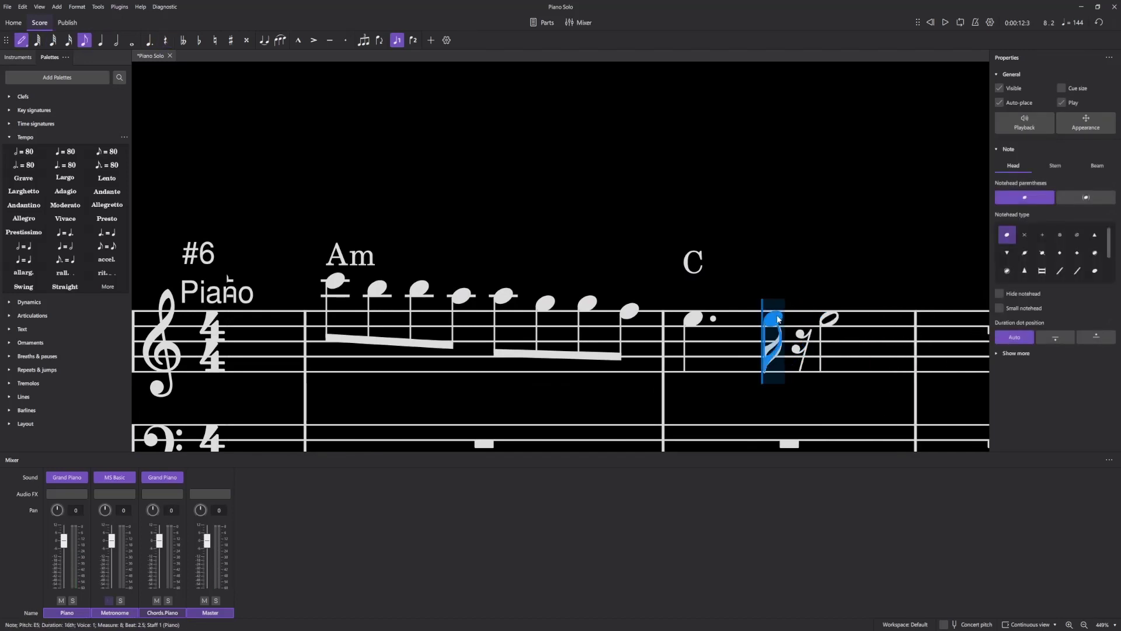
pyautogui.press('e')
pyautogui.press('f')
pyautogui.press('Escape')
# Step: Play back the melody from measure 5 to check the new rhythm in measure 8
pyautogui.scroll(-10, 786, 355)
pyautogui.click(530, 386)
pyautogui.scroll(5, 647, 335)
pyautogui.click(640, 327)
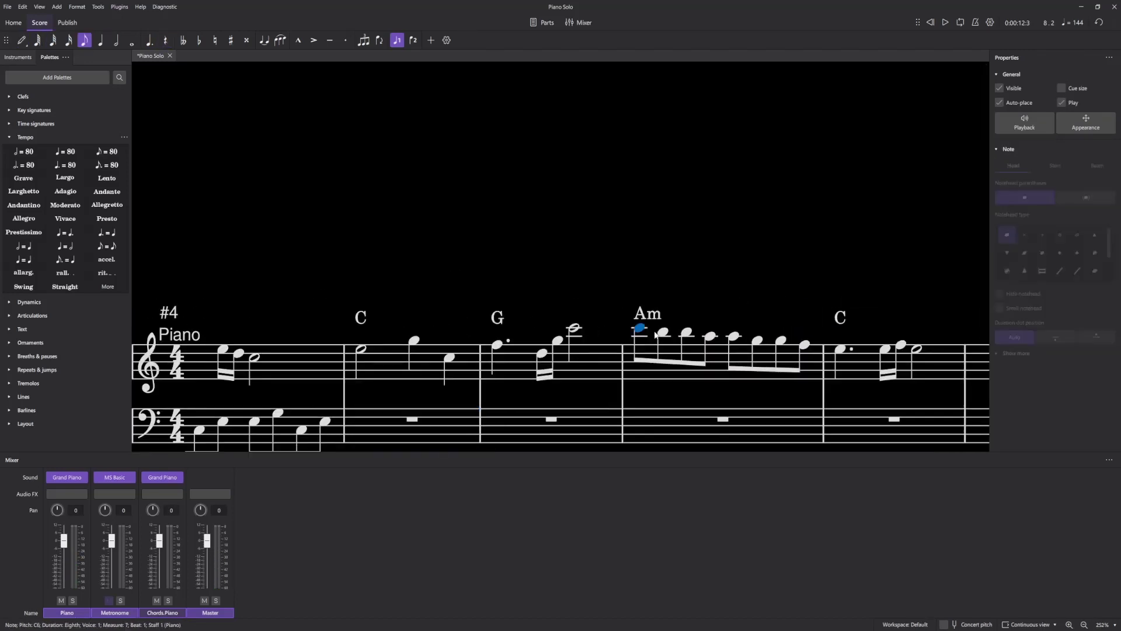
pyautogui.scroll(4, 662, 269)
pyautogui.press('space')
pyautogui.click(717, 313)
pyautogui.scroll(-4, 733, 318)
pyautogui.click(530, 408)
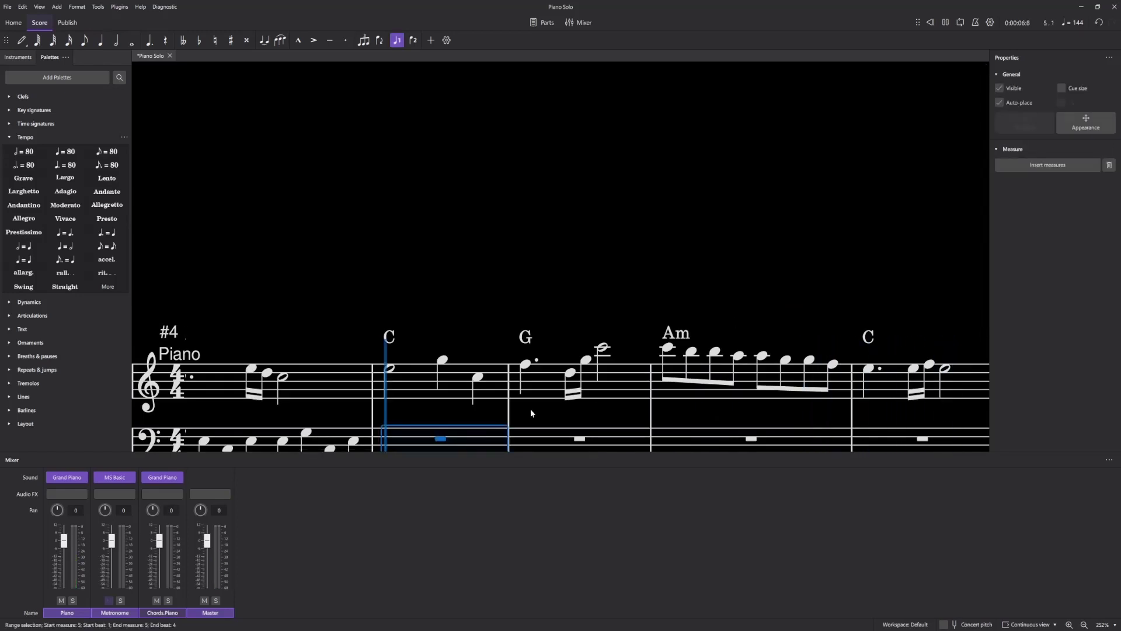
pyautogui.click(563, 409)
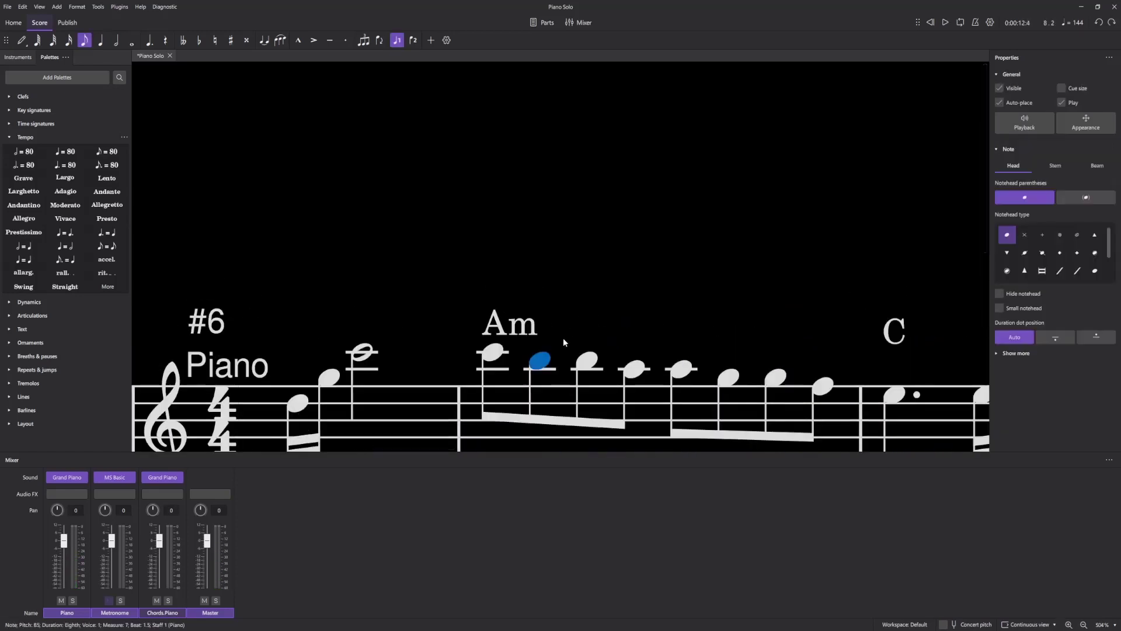
# Step: Try shortening the second melody note of measure 7 to a sixteenth and deleting the third note
pyautogui.keyDown('ctrl'); pyautogui.scroll(3, 562, 337); pyautogui.keyUp('ctrl')
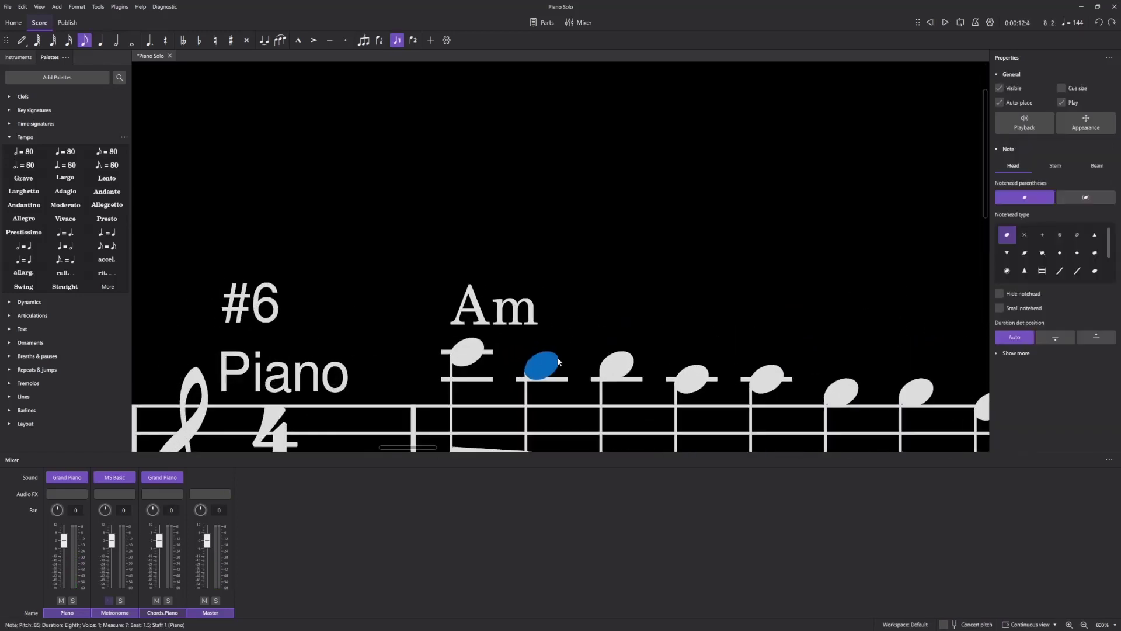
pyautogui.press('3')
pyautogui.press('Escape')
pyautogui.click(627, 296)
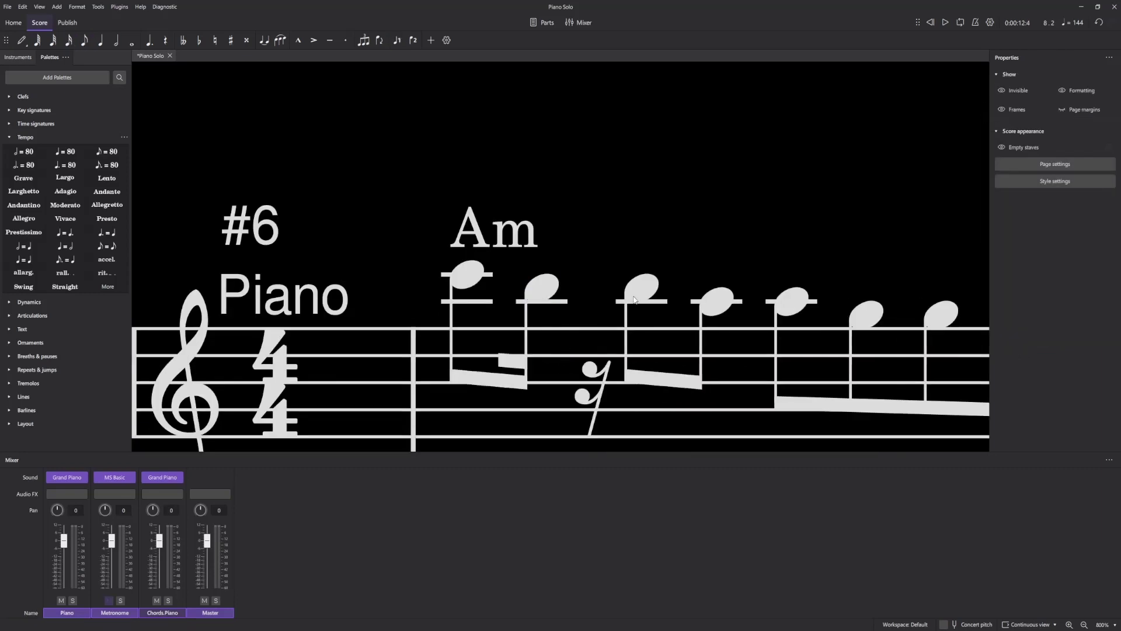
pyautogui.press('Delete')
pyautogui.click(469, 276)
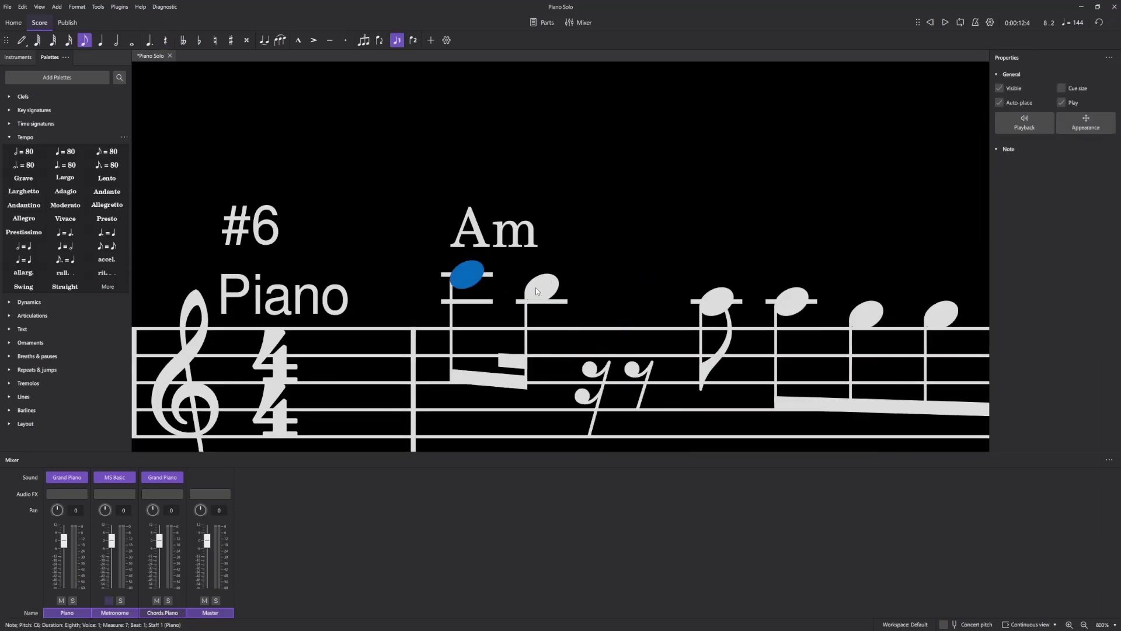
pyautogui.hotkey('shift', 'Right')
pyautogui.hotkey('ctrl', 'z')
pyautogui.click(468, 275)
pyautogui.hotkey('ctrl', 'z')
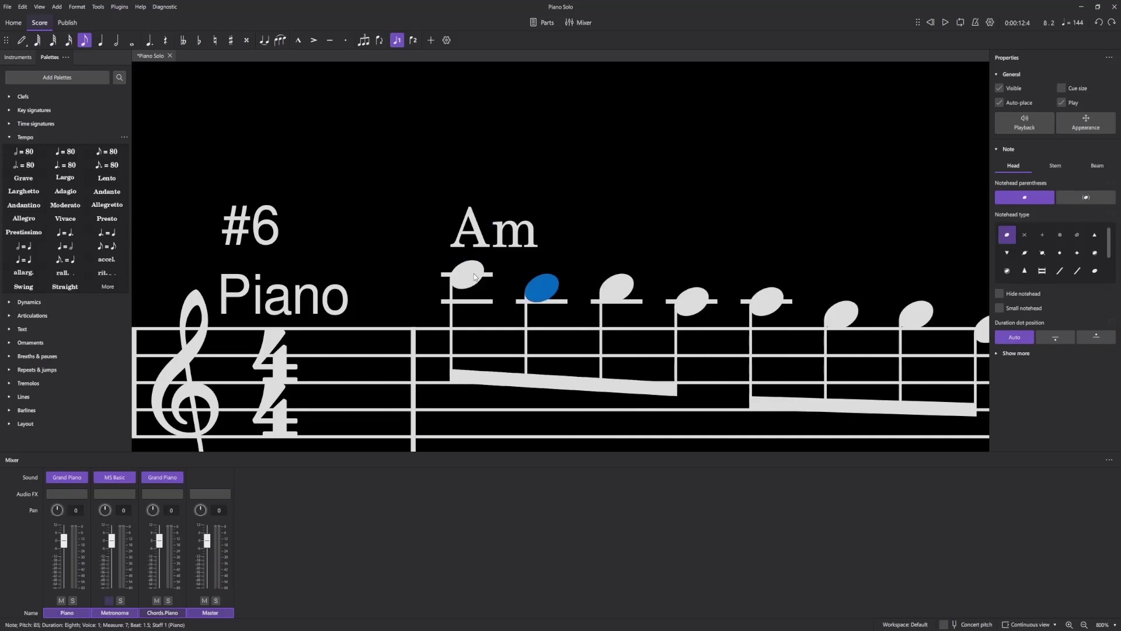
# Step: Turn the first, third, fifth and seventh melody notes of measure 7 into dotted eighth notes
pyautogui.click(468, 276)
pyautogui.press('.')
pyautogui.press('Escape')
pyautogui.click(615, 289)
pyautogui.press('.')
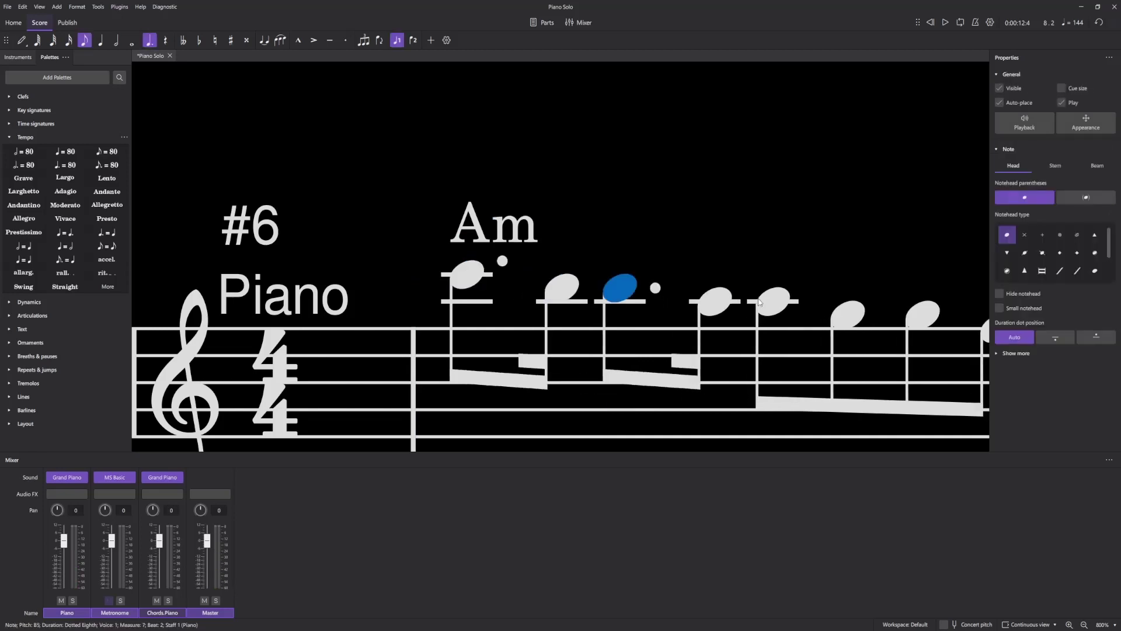
pyautogui.click(771, 301)
pyautogui.press('.')
pyautogui.click(917, 315)
pyautogui.press('.')
# Step: Play back the melody to check the dotted rhythm of measure 7
pyautogui.scroll(-6, 702, 351)
pyautogui.scroll(-2, 702, 350)
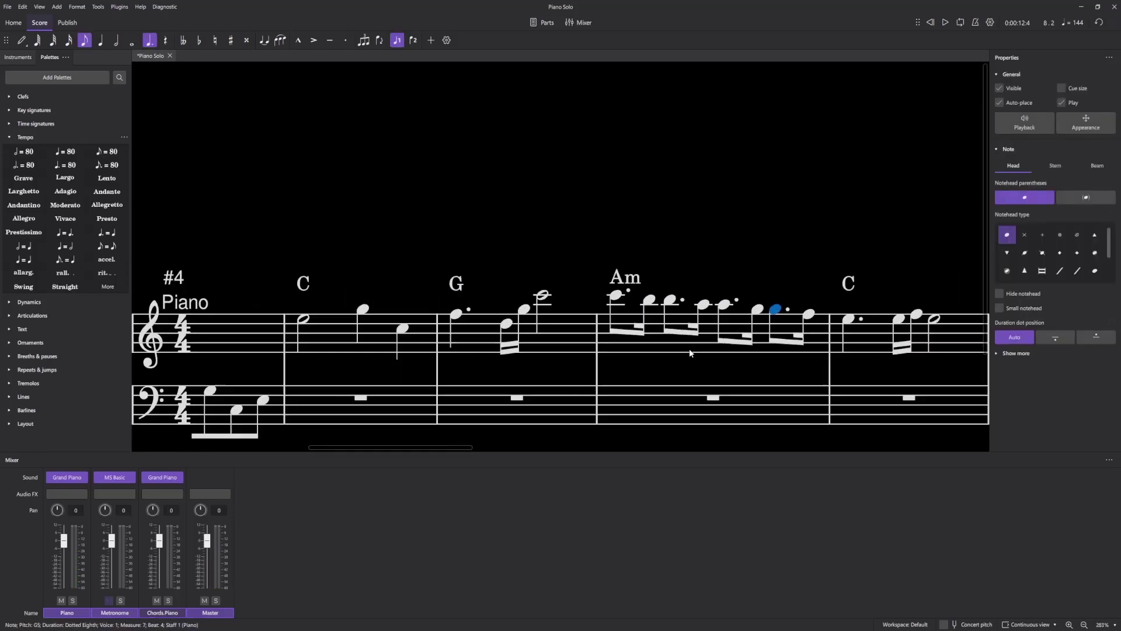
pyautogui.click(486, 375)
pyautogui.press('space')
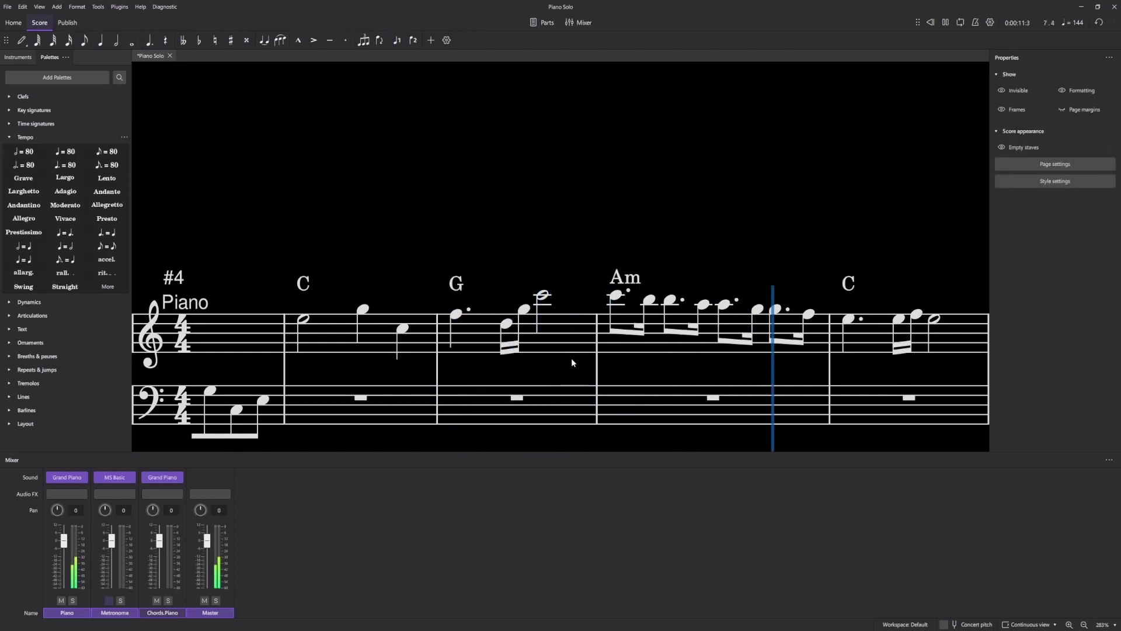
pyautogui.press('space')
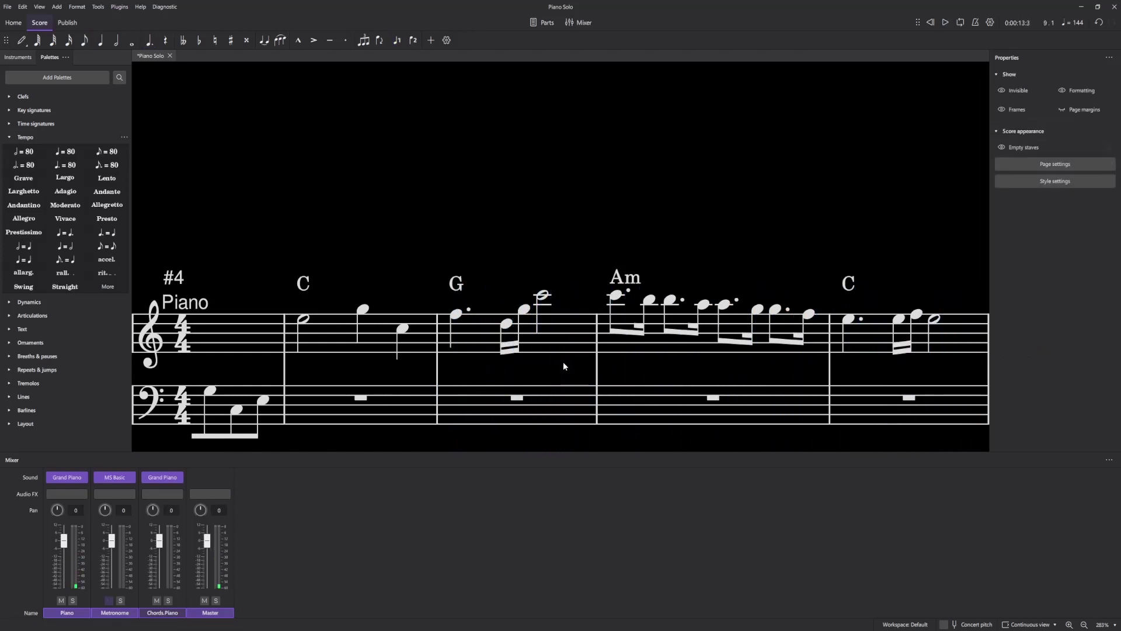
# Step: Copy the bass staff accompaniment of measures 1 to 4 into measures 5 to 8
pyautogui.scroll(-5, 562, 362)
pyautogui.click(432, 382)
pyautogui.moveTo(424, 407); pyautogui.dragTo(557, 364)
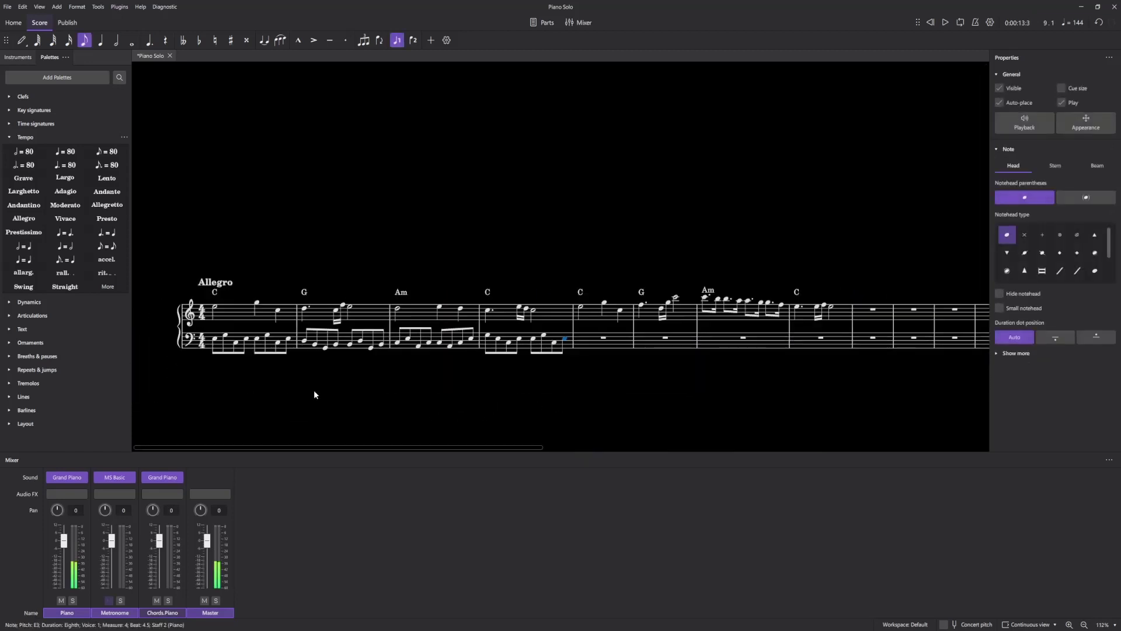
pyautogui.keyDown('shift'); pyautogui.click(214, 339); pyautogui.keyUp('shift')
pyautogui.click(610, 343)
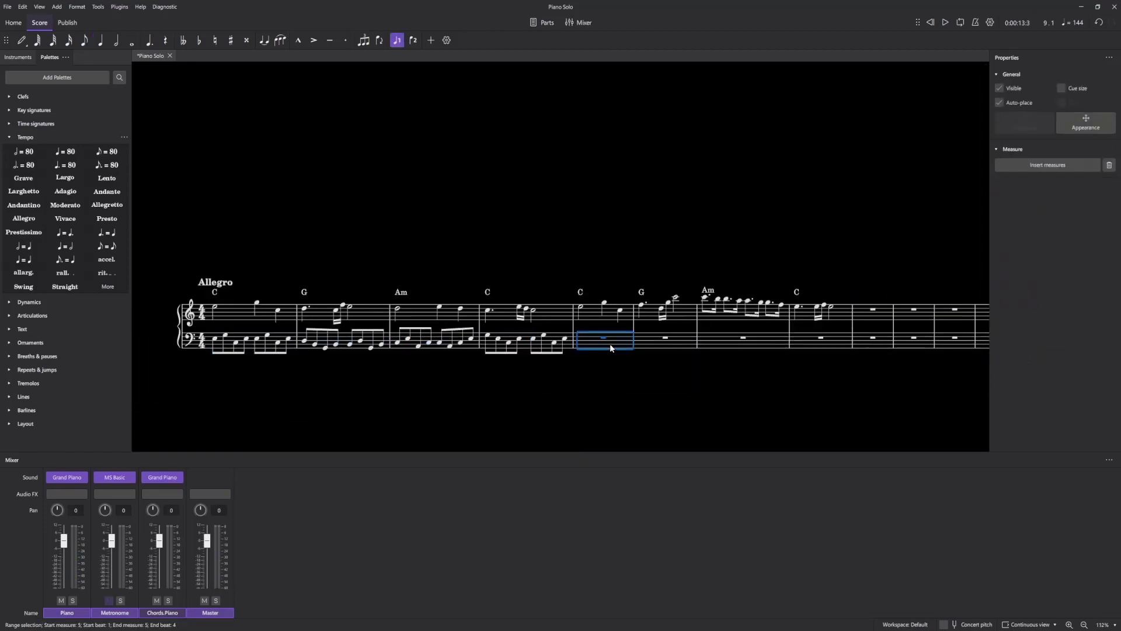
pyautogui.hotkey('ctrl', 'v')
# Step: Play back the second half of the piece with the copied bass accompaniment
pyautogui.scroll(4, 589, 387)
pyautogui.click(594, 387)
pyautogui.press('space')
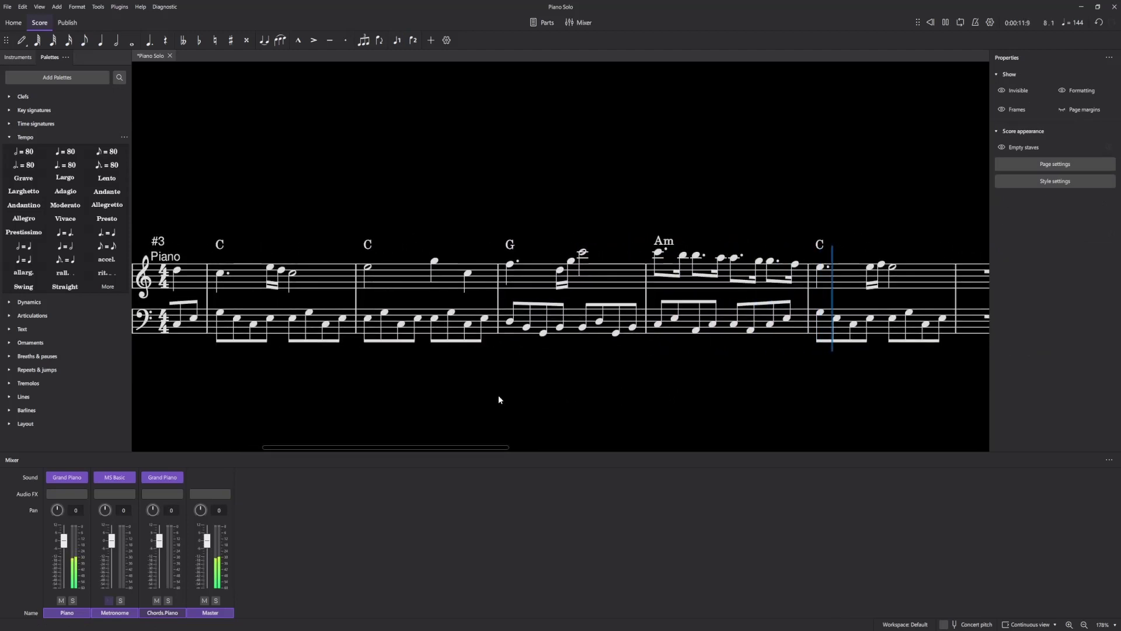
# Step: Play back the whole eight-measure piece from measure 1
pyautogui.scroll(-4, 456, 388)
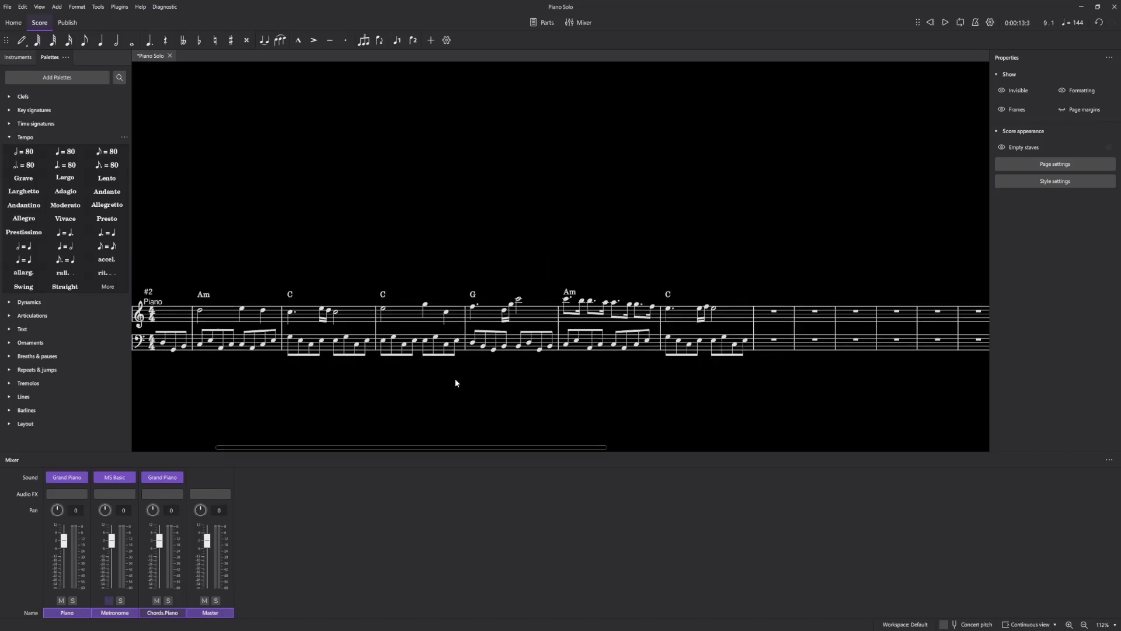
pyautogui.moveTo(456, 380); pyautogui.dragTo(769, 371)
pyautogui.click(327, 300)
pyautogui.press('space')
pyautogui.click(506, 383)
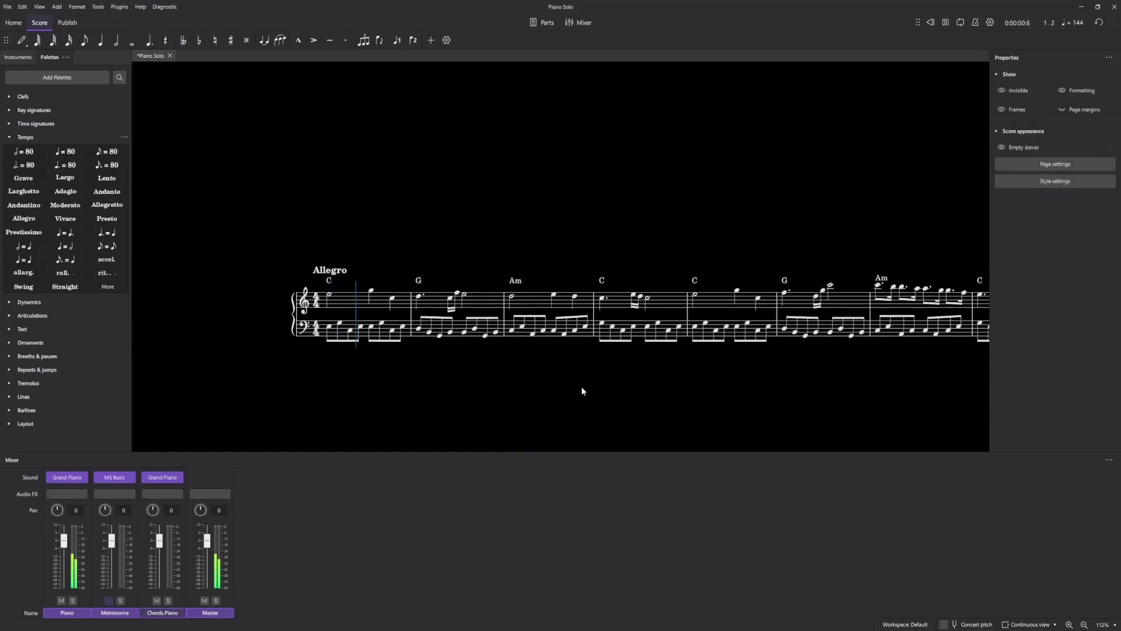
pyautogui.moveTo(582, 390); pyautogui.dragTo(454, 377)
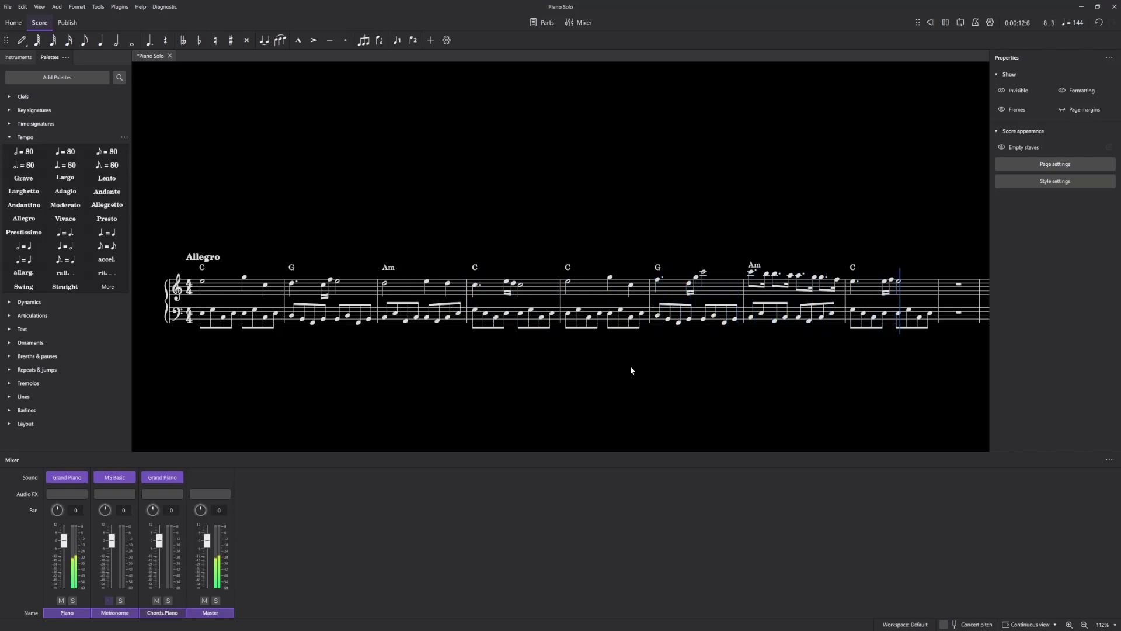
# Step: Lower the closing half note of the measure 8 melody to C5 and the second sixteenth note to D5
pyautogui.scroll(10, 881, 257)
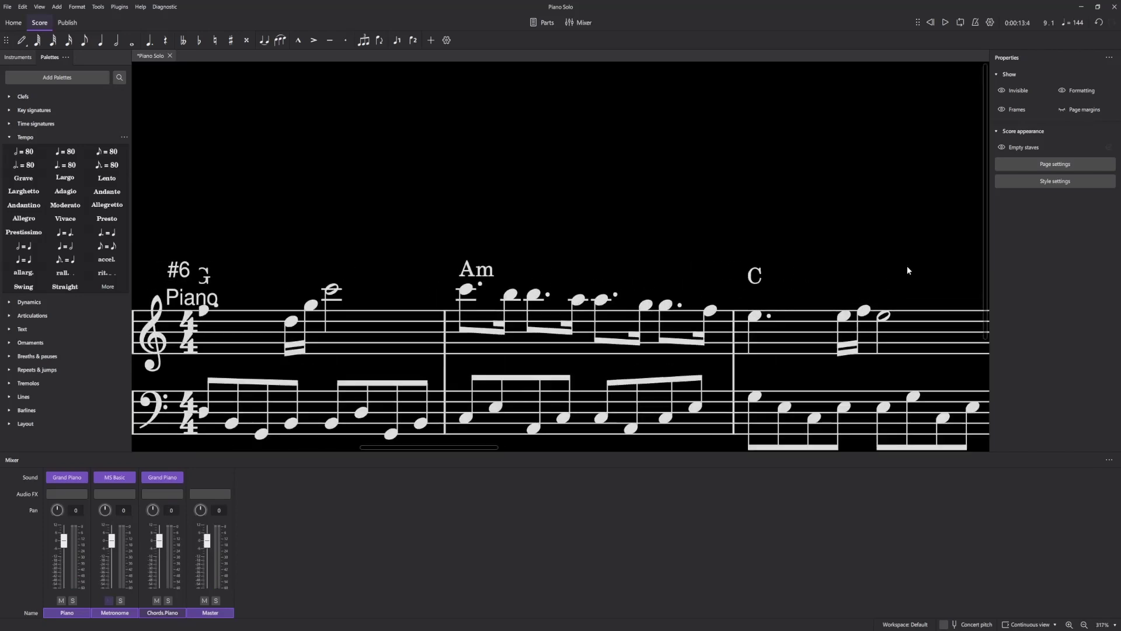
pyautogui.moveTo(760, 314); pyautogui.dragTo(763, 331)
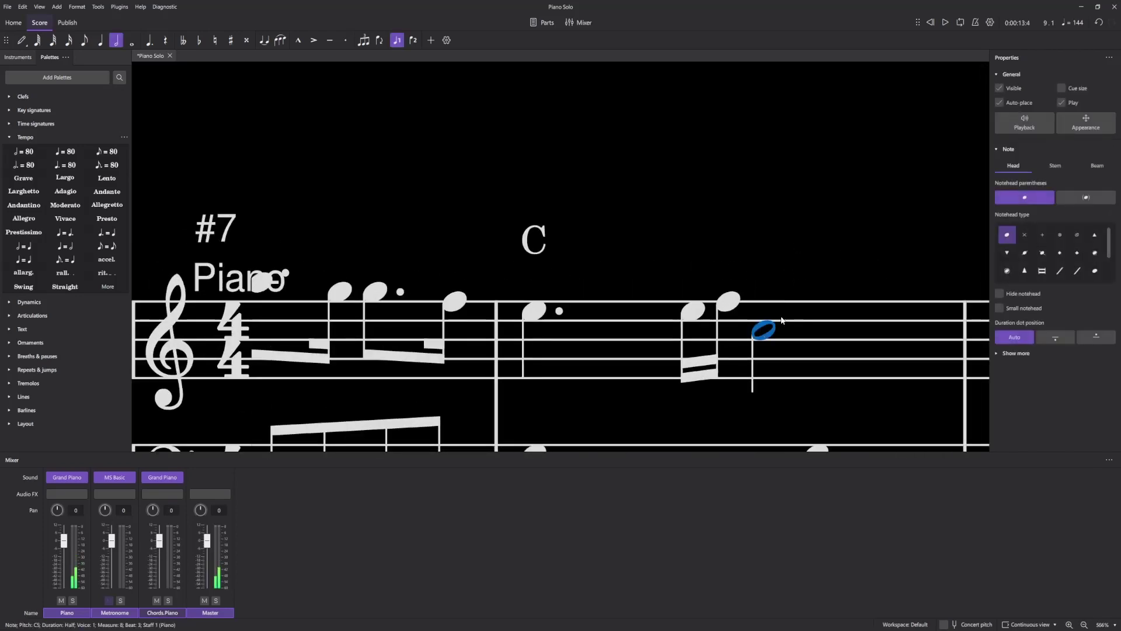
pyautogui.click(535, 311)
pyautogui.click(693, 312)
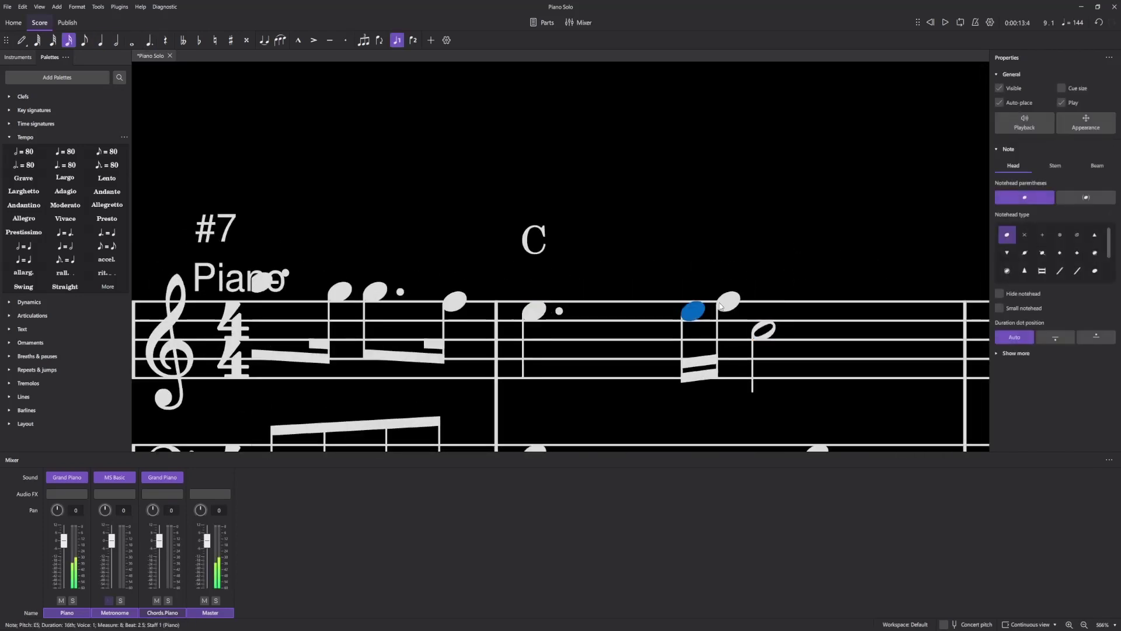
pyautogui.moveTo(724, 302); pyautogui.dragTo(727, 321)
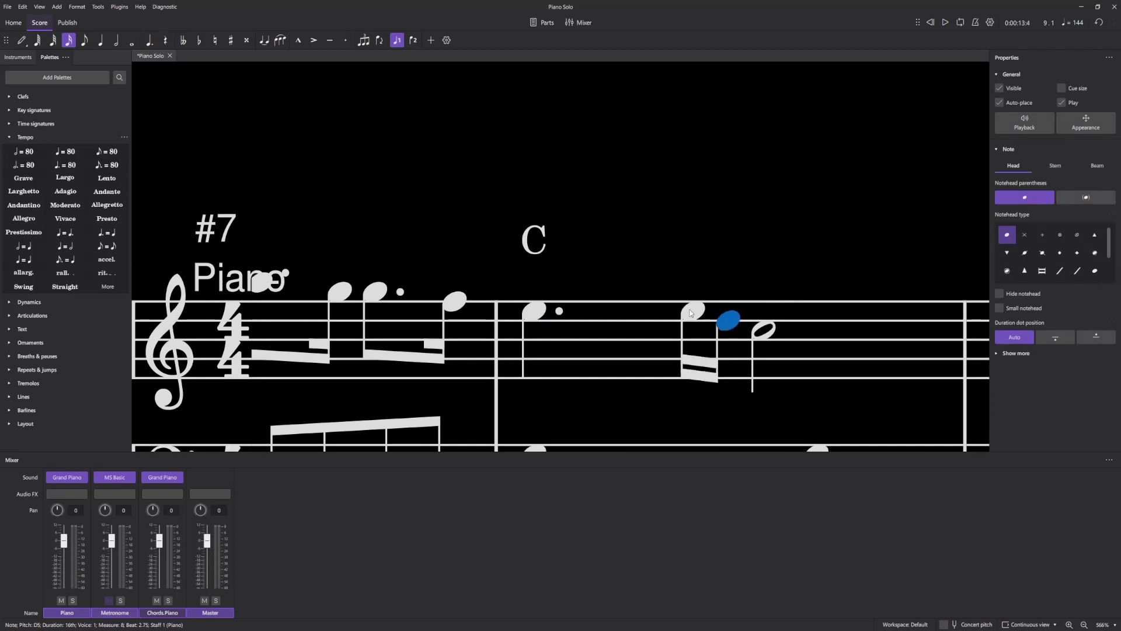
pyautogui.click(729, 322)
# Step: Play back measure 8 from its first melody note
pyautogui.click(542, 310)
pyautogui.press('space')
pyautogui.click(626, 260)
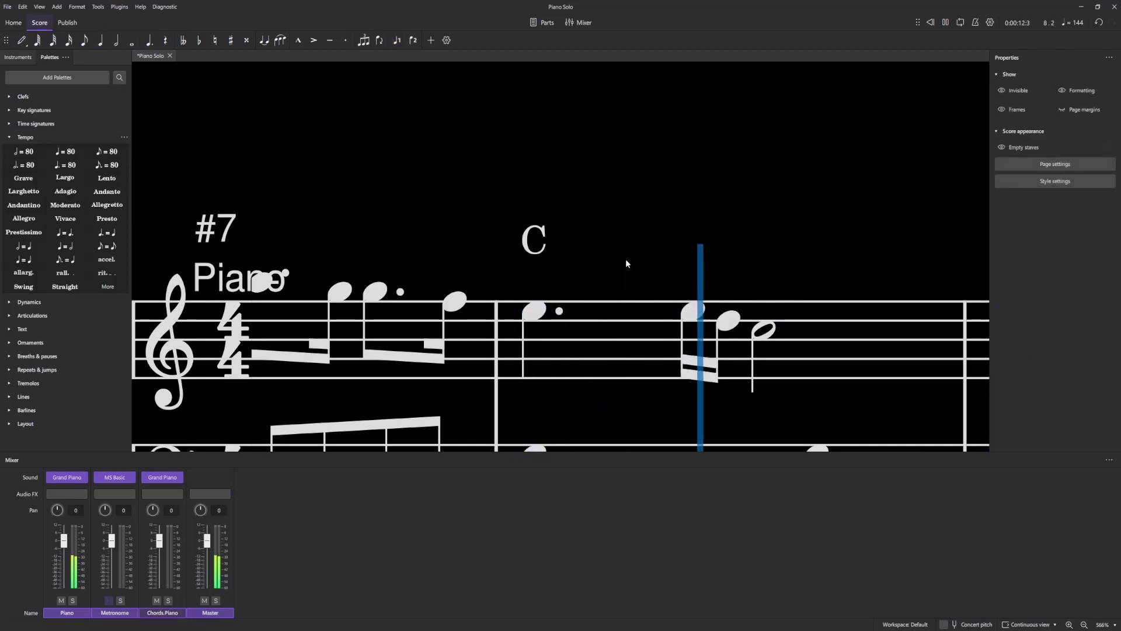
pyautogui.press('space')
# Step: Replace the last four bass eighth notes of measure 8 with a half note E3 on beat 3
pyautogui.scroll(-10, 631, 273)
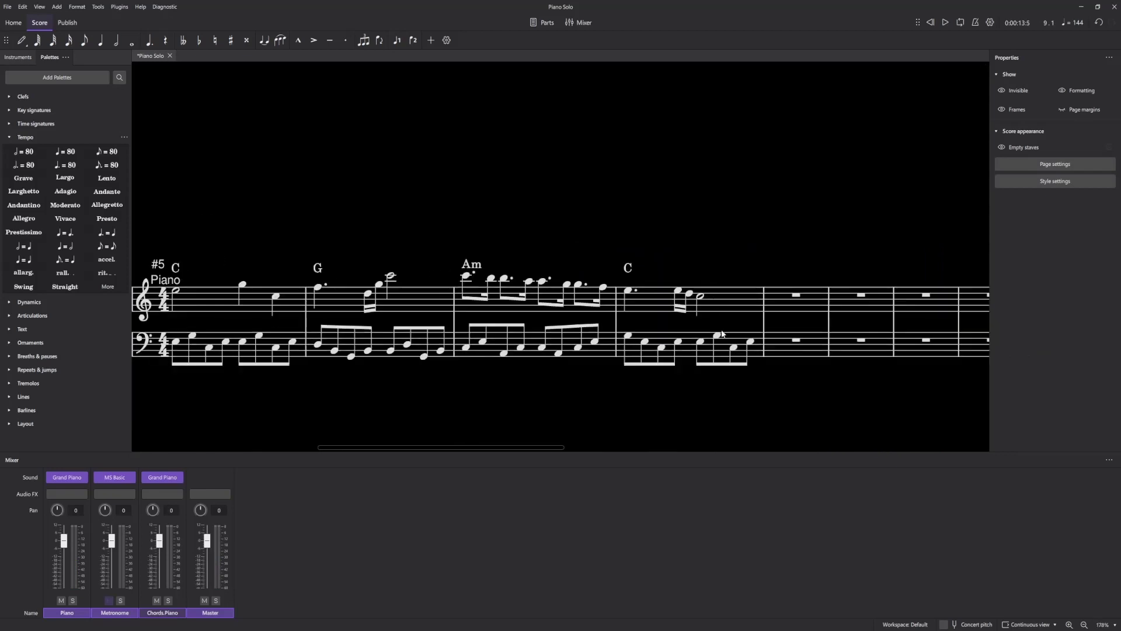
pyautogui.scroll(6, 728, 342)
pyautogui.scroll(-1, 784, 346)
pyautogui.scroll(1, 786, 345)
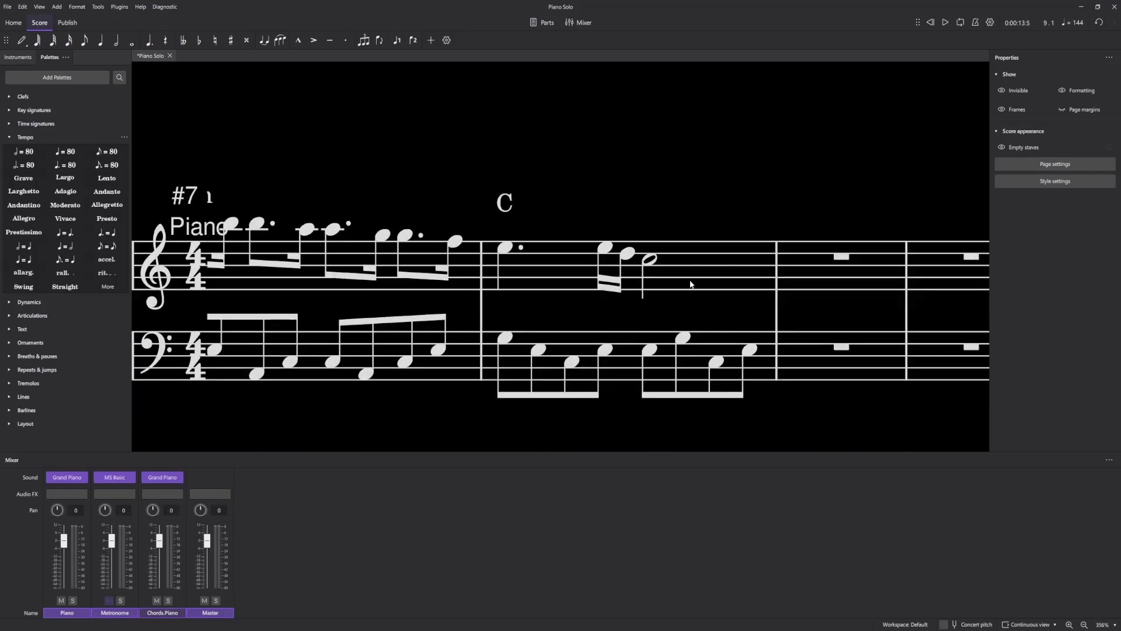
pyautogui.click(506, 339)
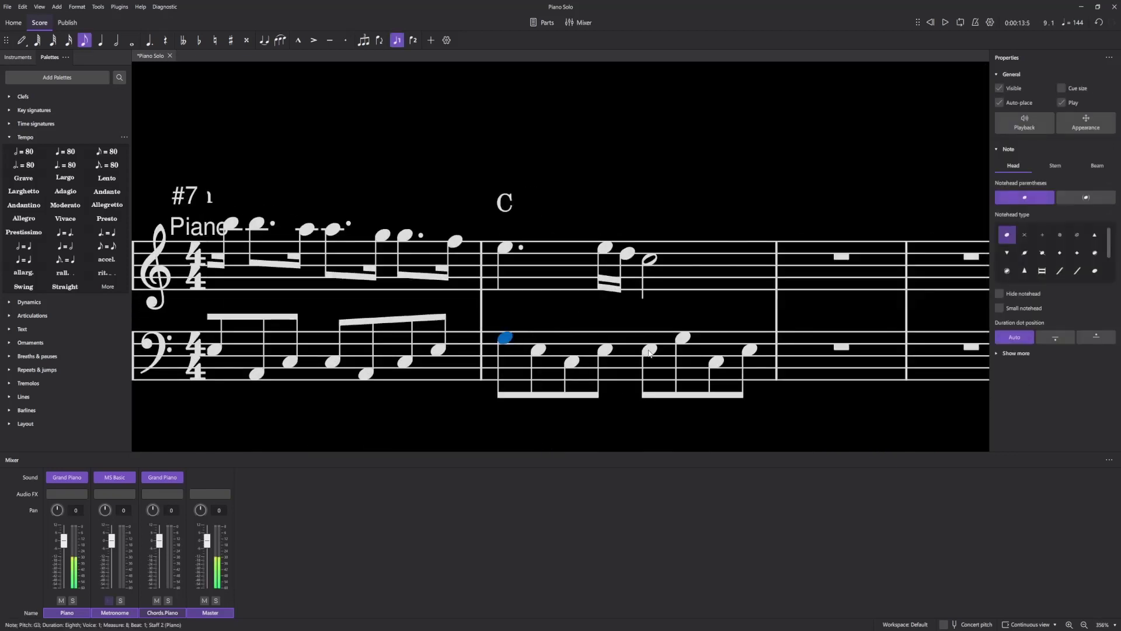
pyautogui.click(649, 350)
pyautogui.press('n')
pyautogui.press('5')
pyautogui.scroll(4, 653, 352)
pyautogui.press('Escape')
pyautogui.press('6')
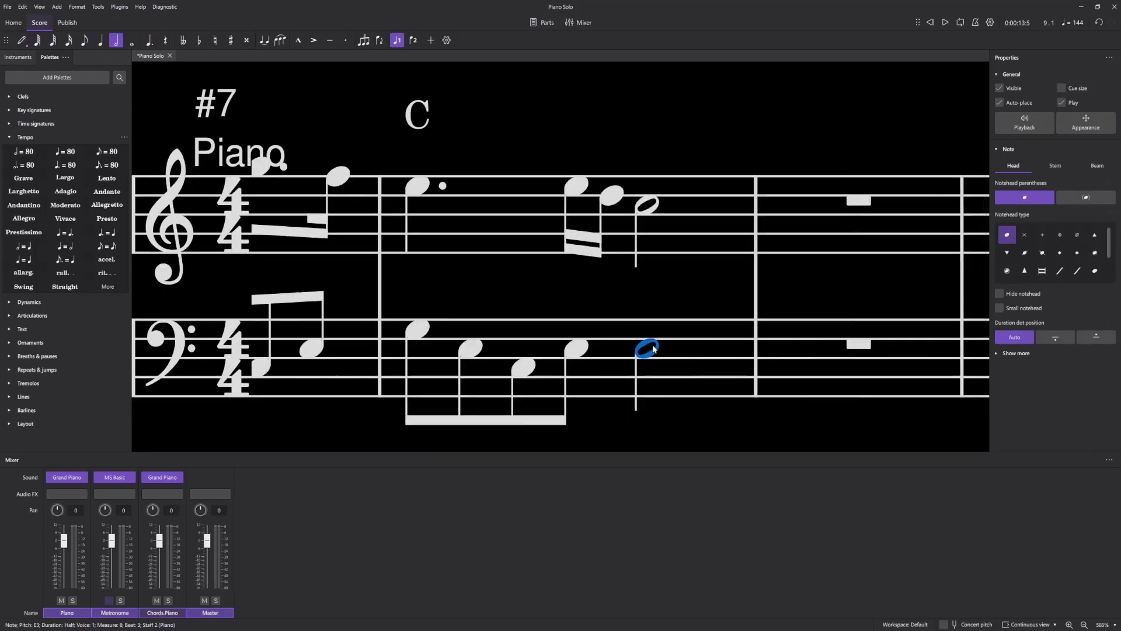
# Step: Build the closing bass half note of measure 8 into a C chord by adding G3 and C3
pyautogui.press('n')
pyautogui.click(646, 329)
pyautogui.click(648, 377)
pyautogui.press('Escape')
pyautogui.scroll(-5, 512, 303)
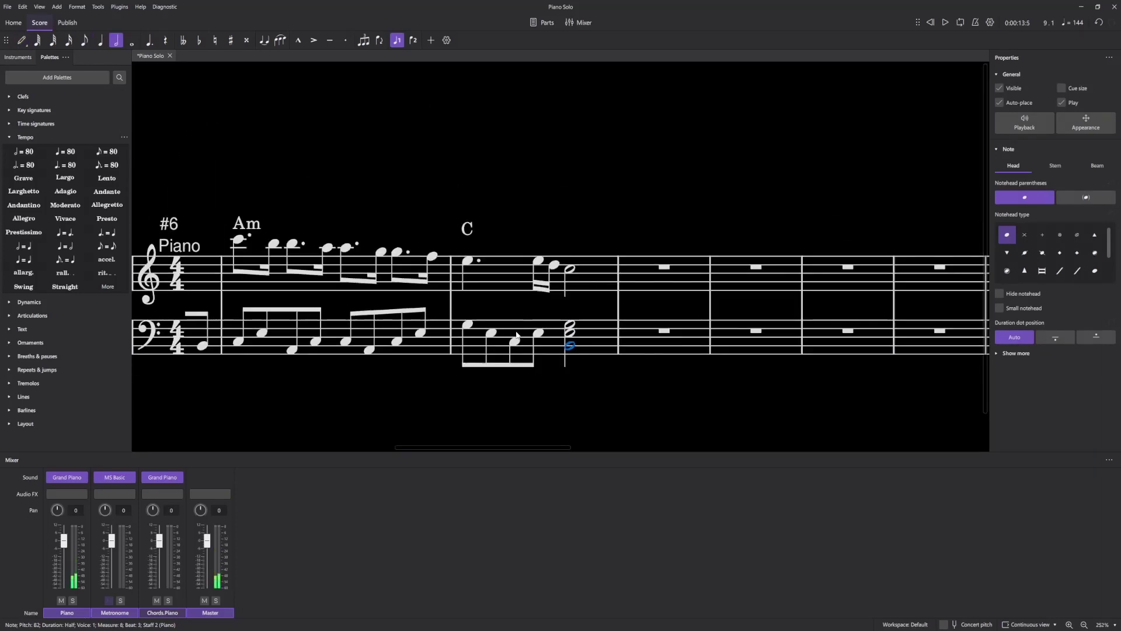
pyautogui.scroll(3, 569, 350)
pyautogui.press('Up')
pyautogui.scroll(2, 570, 379)
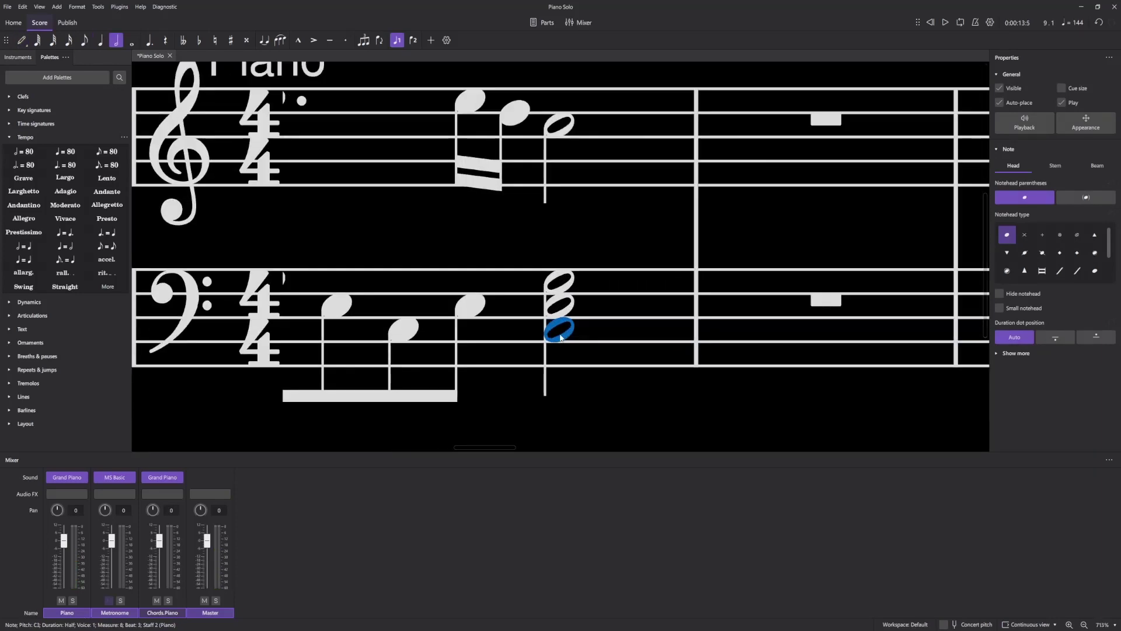
# Step: Check the notes of the closing bass chord and play back measure 8 from its first bass note
pyautogui.click(563, 333)
pyautogui.moveTo(613, 226); pyautogui.dragTo(740, 220)
pyautogui.moveTo(686, 283); pyautogui.dragTo(687, 273)
pyautogui.press('Down')
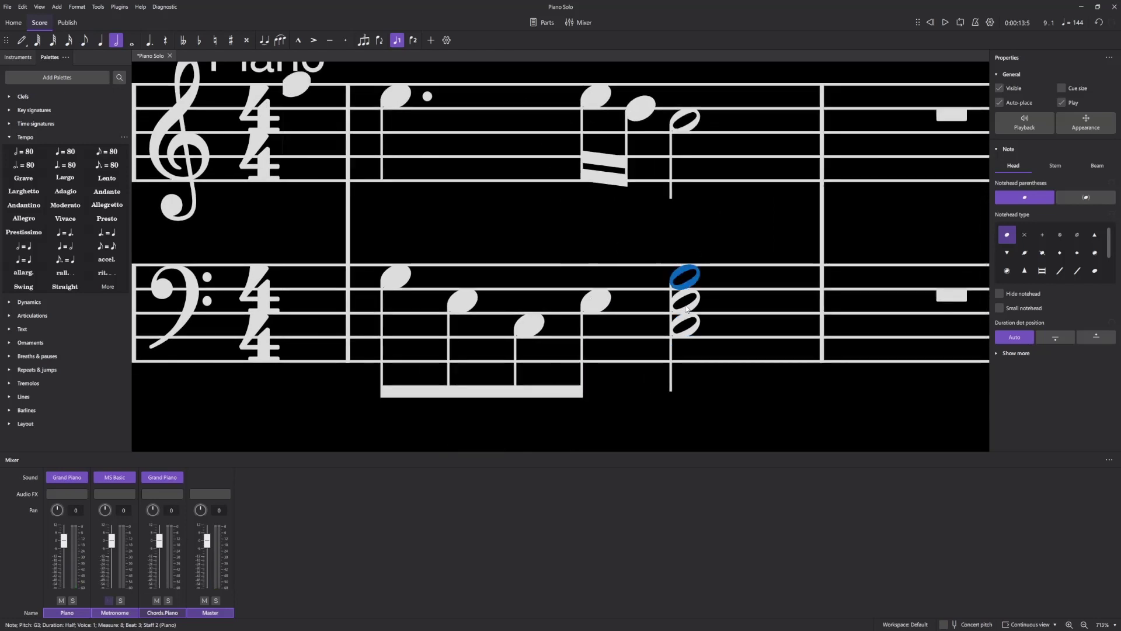
pyautogui.scroll(-6, 641, 298)
pyautogui.click(567, 308)
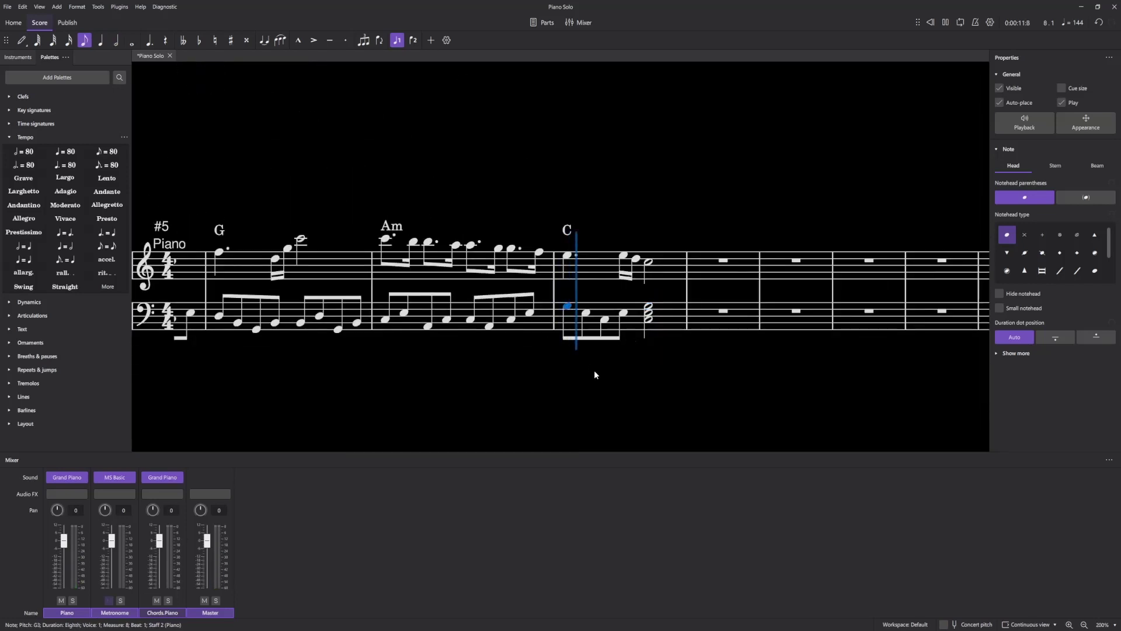
# Step: Shorten the closing bass chord of measure 8 to a quarter note and give it a staccato
pyautogui.press('space')
pyautogui.scroll(-4, 647, 327)
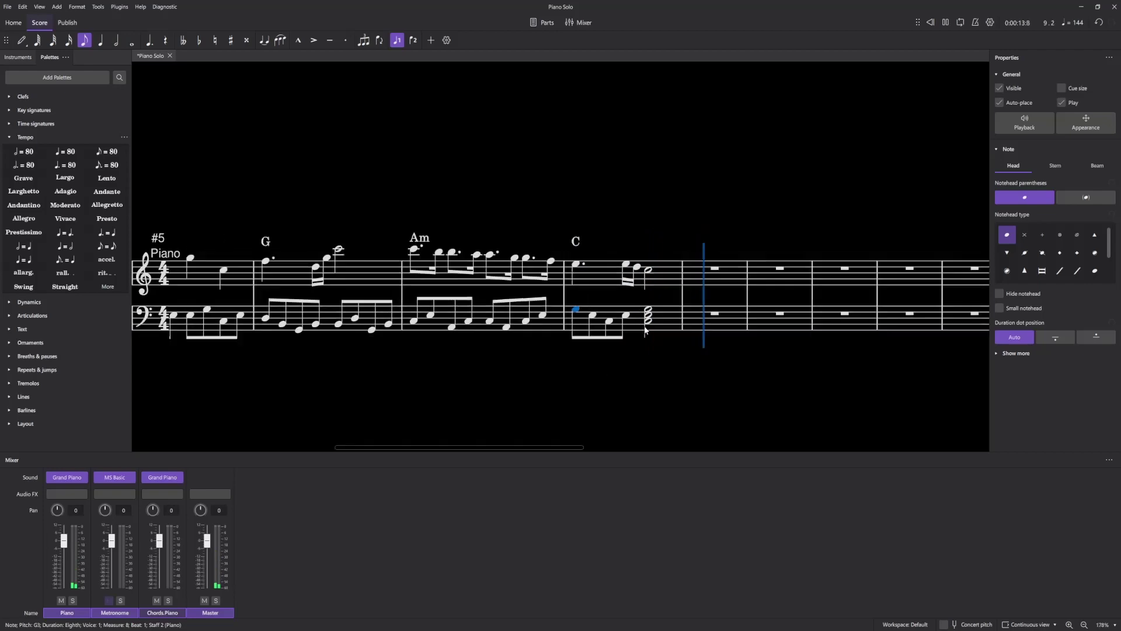
pyautogui.press('space')
pyautogui.click(646, 324)
pyautogui.press('5')
pyautogui.scroll(5, 649, 325)
pyautogui.hotkey('shift', 's')
pyautogui.scroll(4, 643, 376)
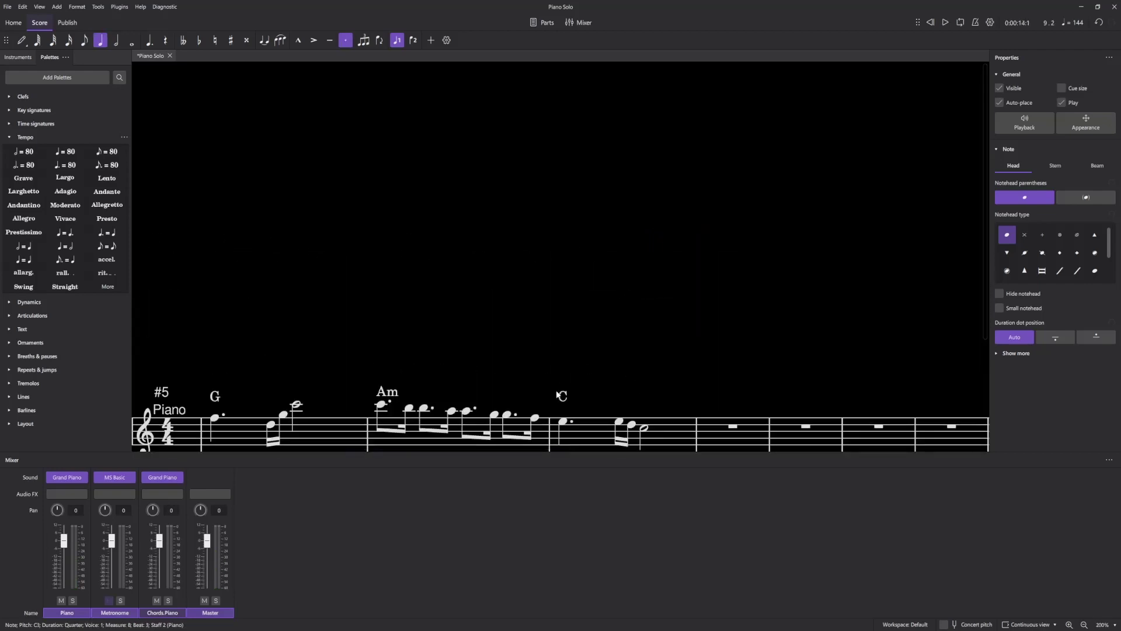
# Step: Play back measure 8 to hear the shortened staccato chord and look over the preceding measures
pyautogui.scroll(-3, 559, 374)
pyautogui.press('Escape')
pyautogui.press('space')
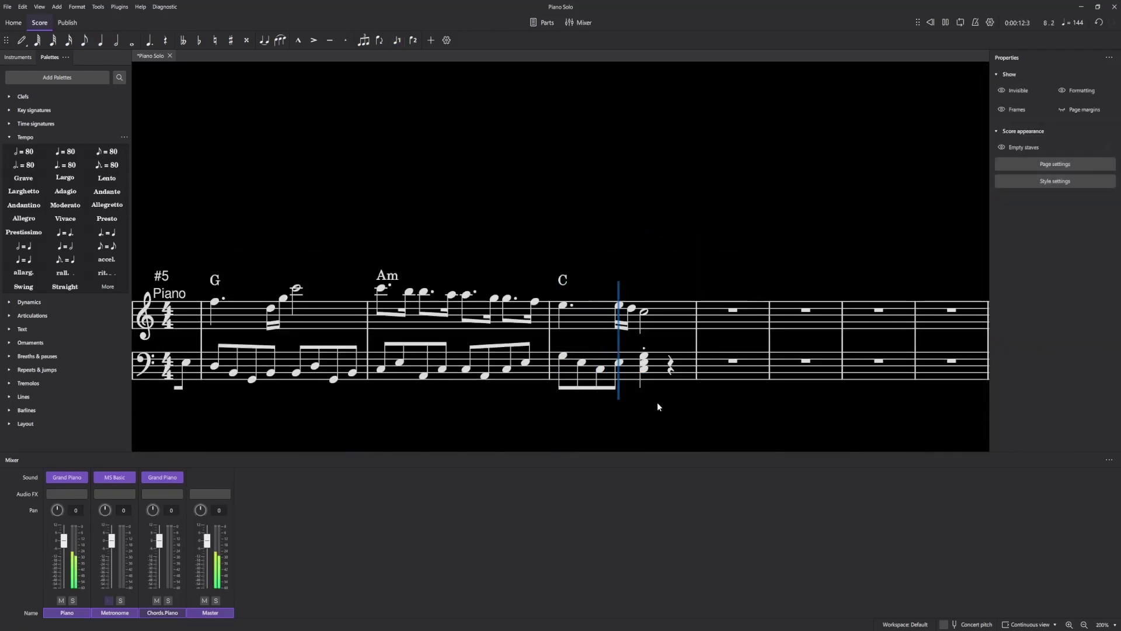
pyautogui.press('space')
pyautogui.scroll(-5, 647, 324)
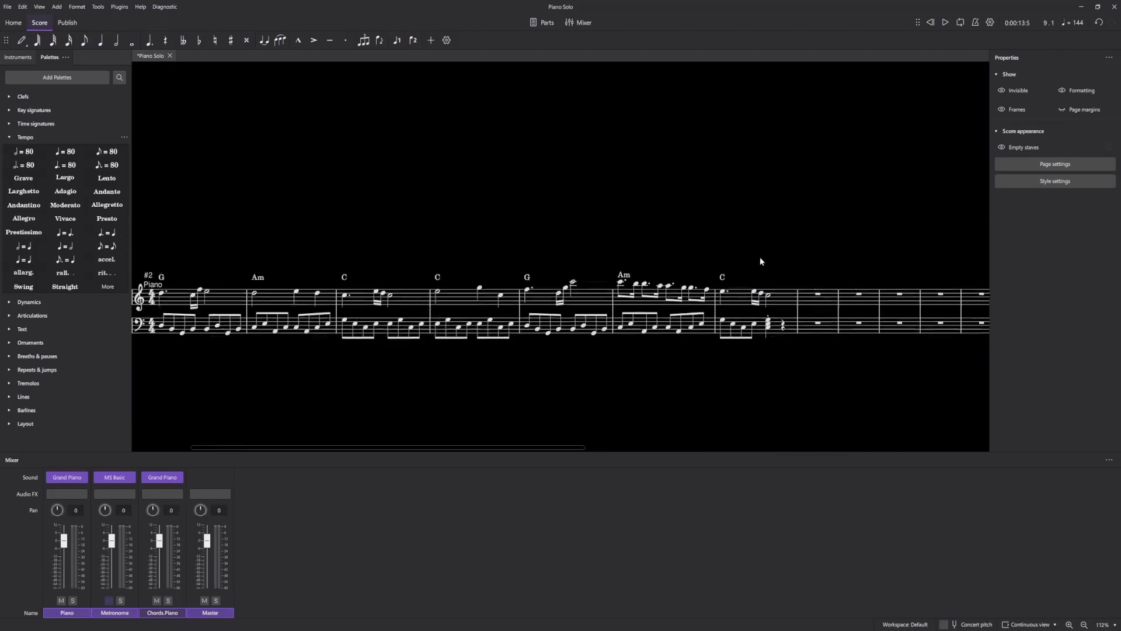
pyautogui.scroll(4, 785, 368)
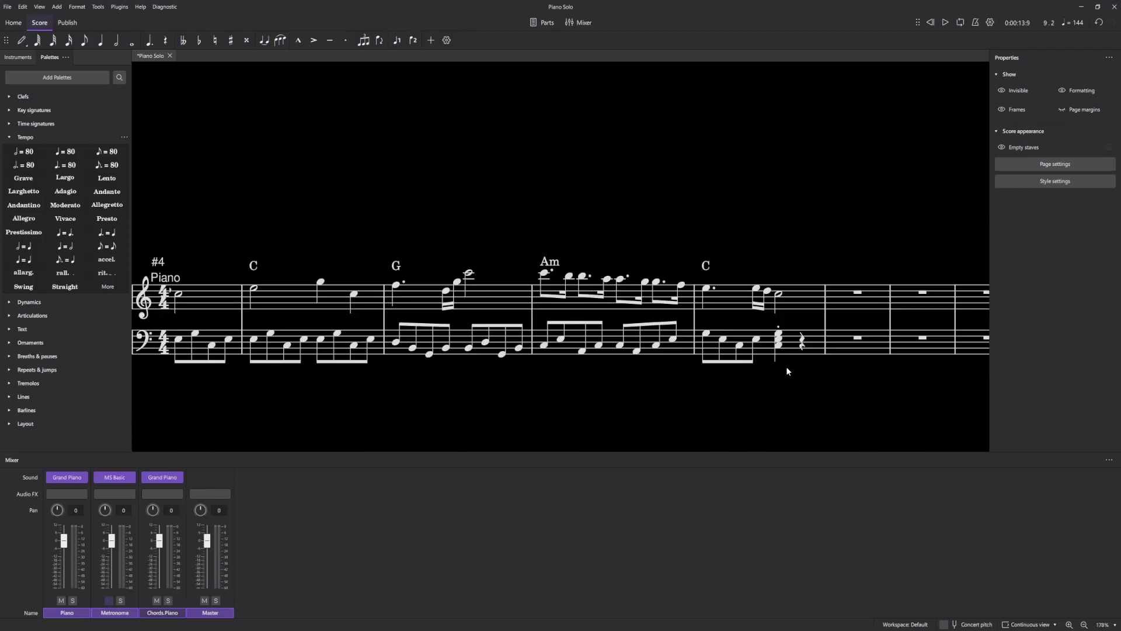
pyautogui.scroll(-3, 483, 228)
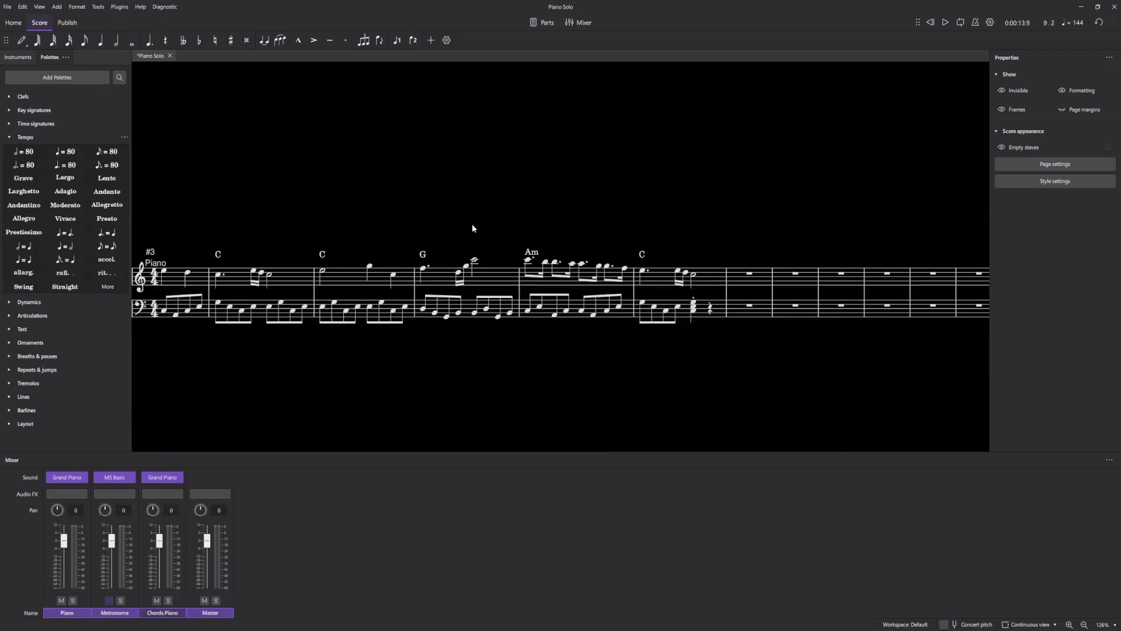
# Step: Add an mp dynamic at the first melody note of measure 1
pyautogui.moveTo(473, 225); pyautogui.dragTo(692, 223)
pyautogui.moveTo(387, 222); pyautogui.dragTo(692, 215)
pyautogui.scroll(-2, 472, 219)
pyautogui.scroll(-1, 473, 221)
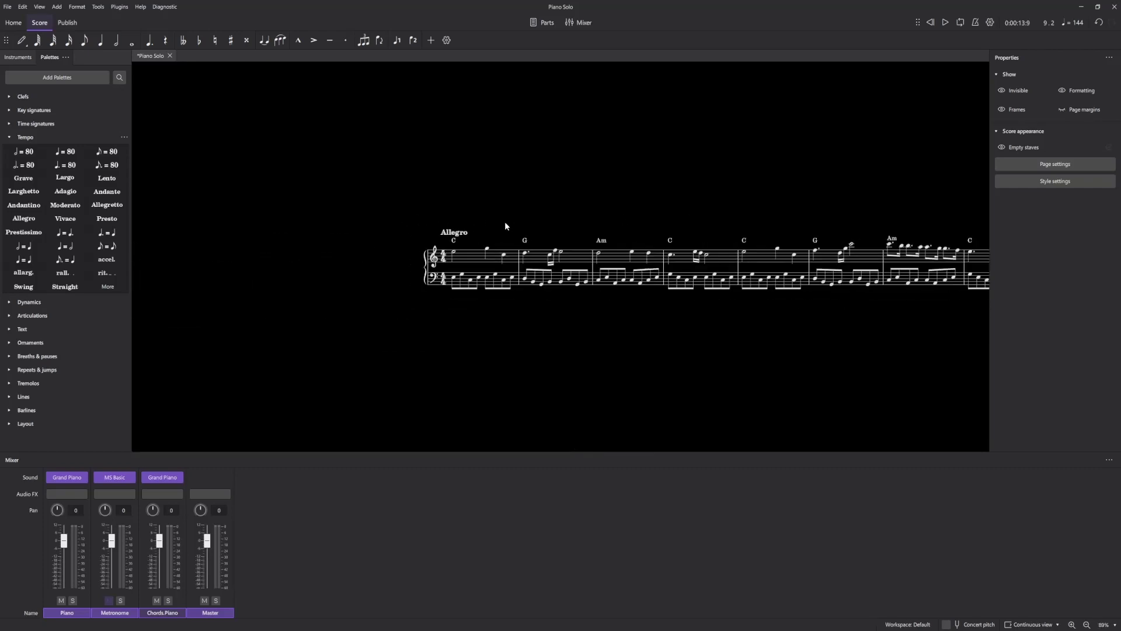
pyautogui.scroll(7, 467, 236)
pyautogui.scroll(-4, 580, 204)
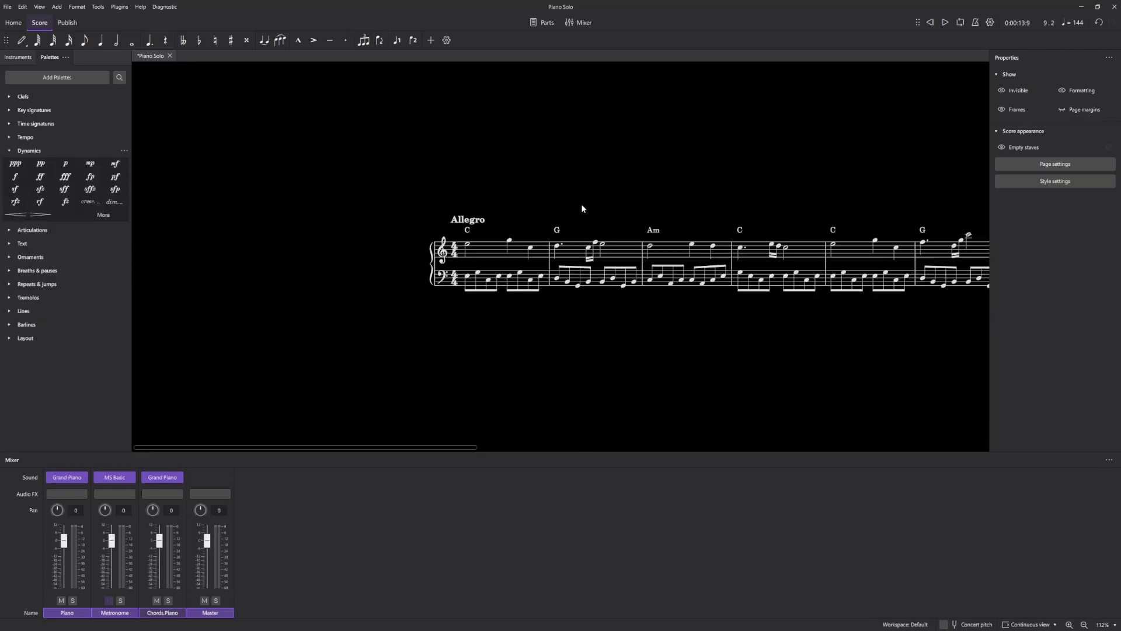
pyautogui.moveTo(567, 172); pyautogui.dragTo(511, 169)
pyautogui.hscroll(3, 583, 234)
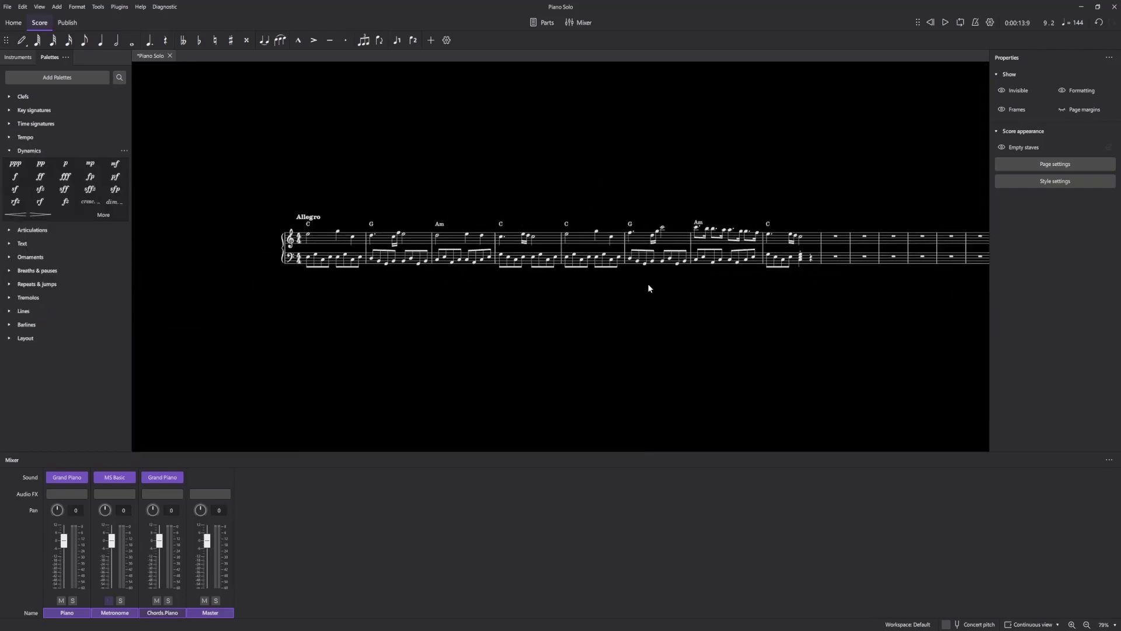
pyautogui.scroll(3, 329, 235)
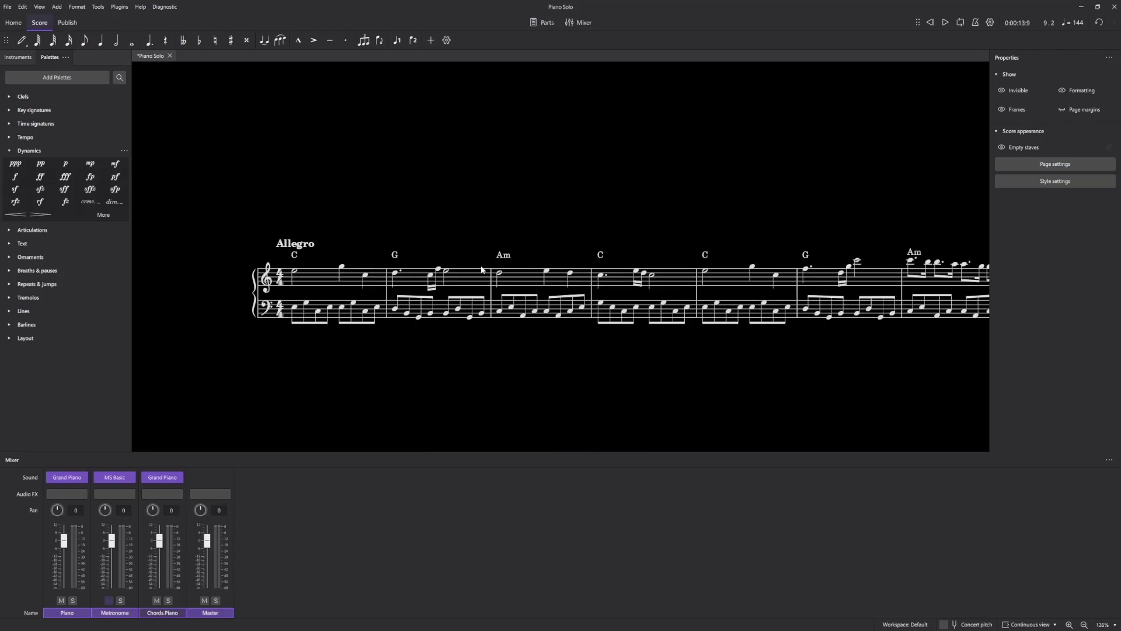
pyautogui.scroll(2, 305, 261)
pyautogui.click(285, 278)
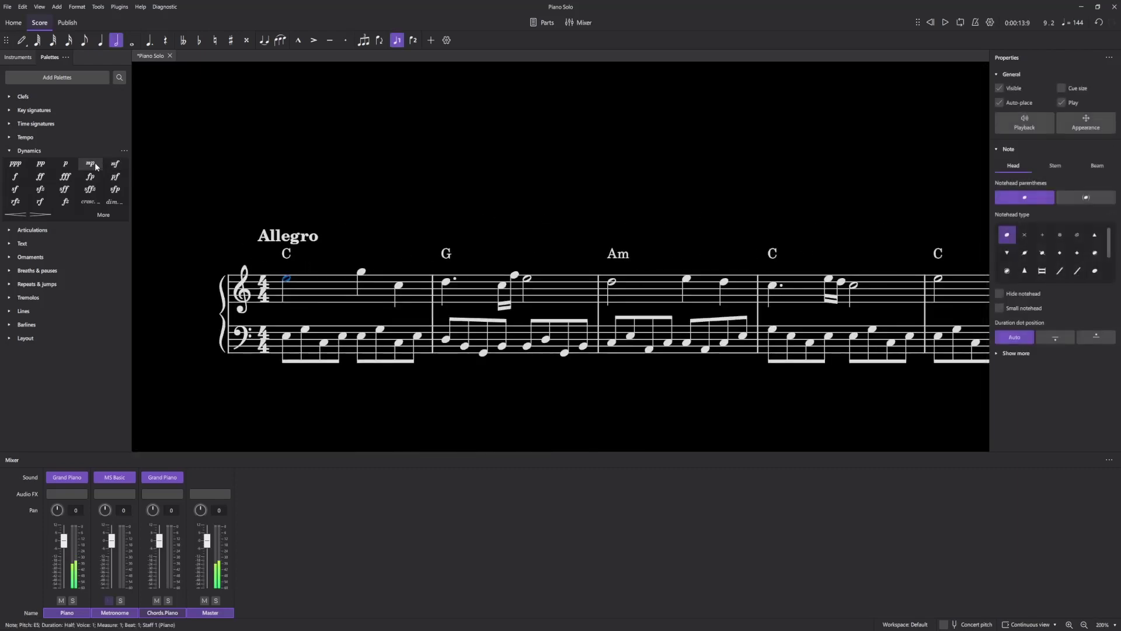
pyautogui.click(90, 163)
# Step: Add a crescendo hairpin from the first melody note of measure 2 and extend it to the end of the measure
pyautogui.scroll(3, 317, 290)
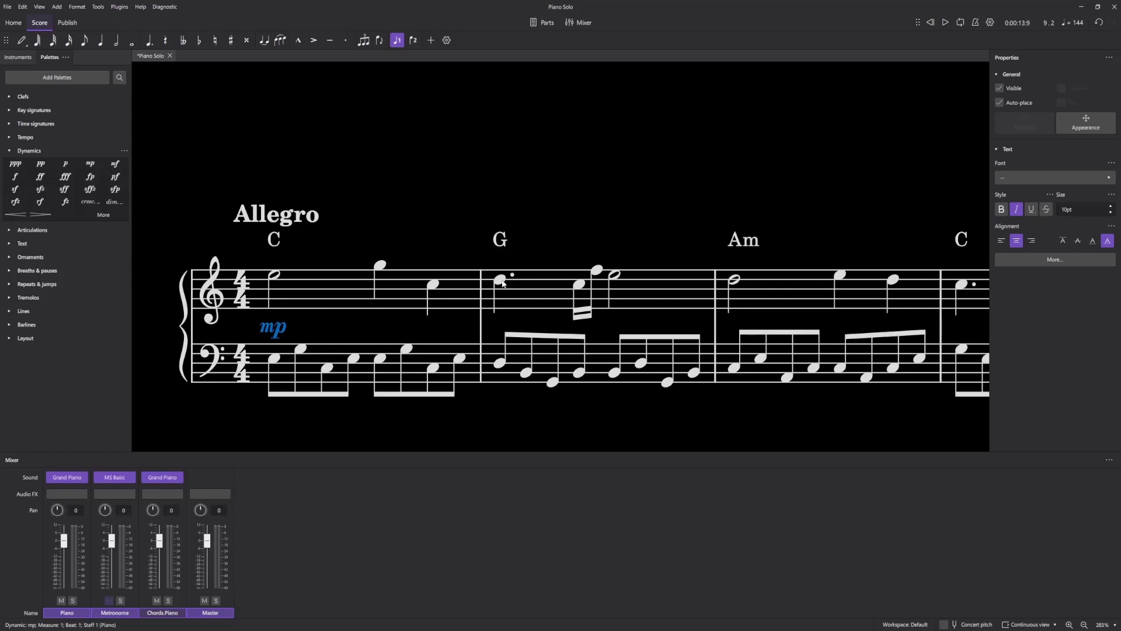
pyautogui.hotkey('shift', ',')
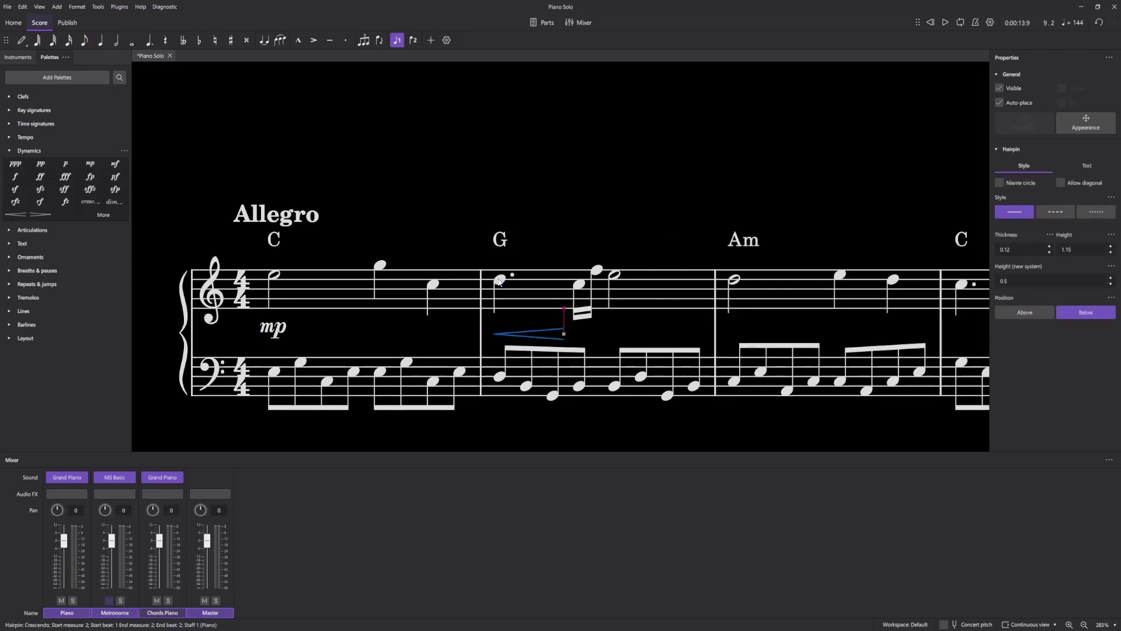
pyautogui.hotkey('shift', 'Right')
pyautogui.hotkey('shift', 'Right')
pyautogui.hotkey('shift', 'Right')
pyautogui.hotkey('shift', 'Right')
pyautogui.hotkey('shift', 'Left')
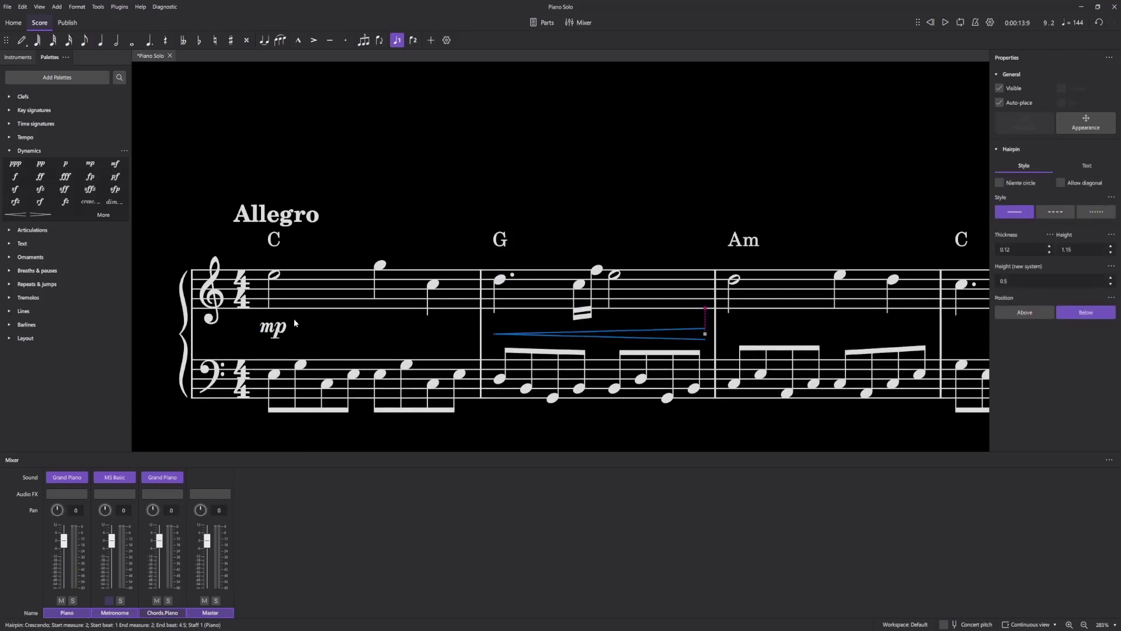
# Step: Play back the solo from measure 1 into measure 4 to hear the crescendo
pyautogui.click(278, 279)
pyautogui.press('space')
pyautogui.click(372, 233)
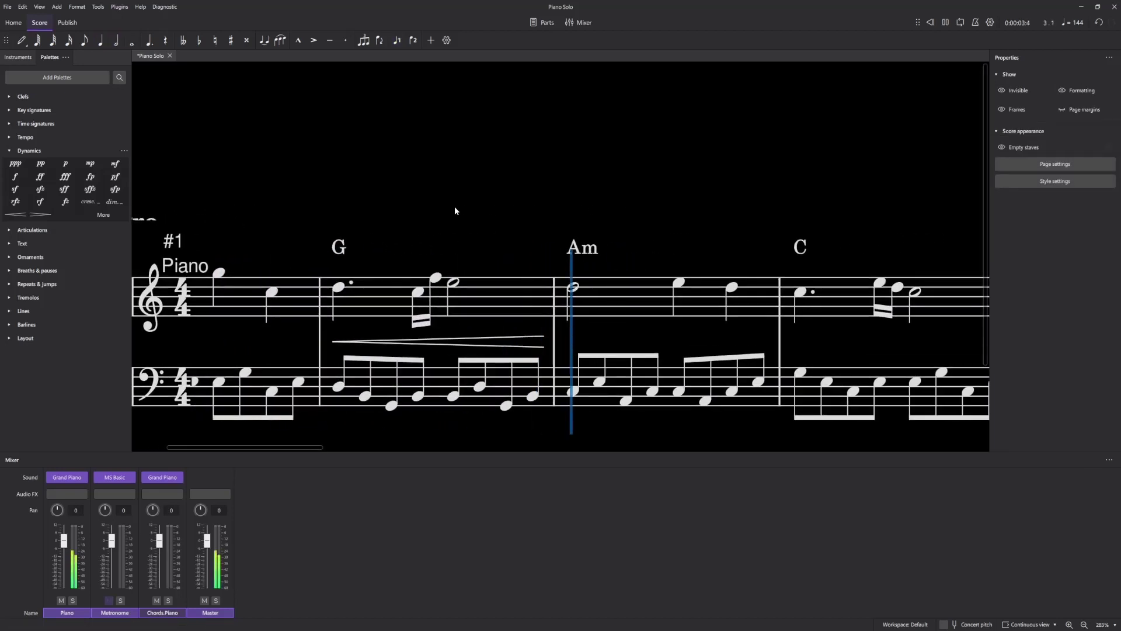
pyautogui.scroll(-5, 649, 254)
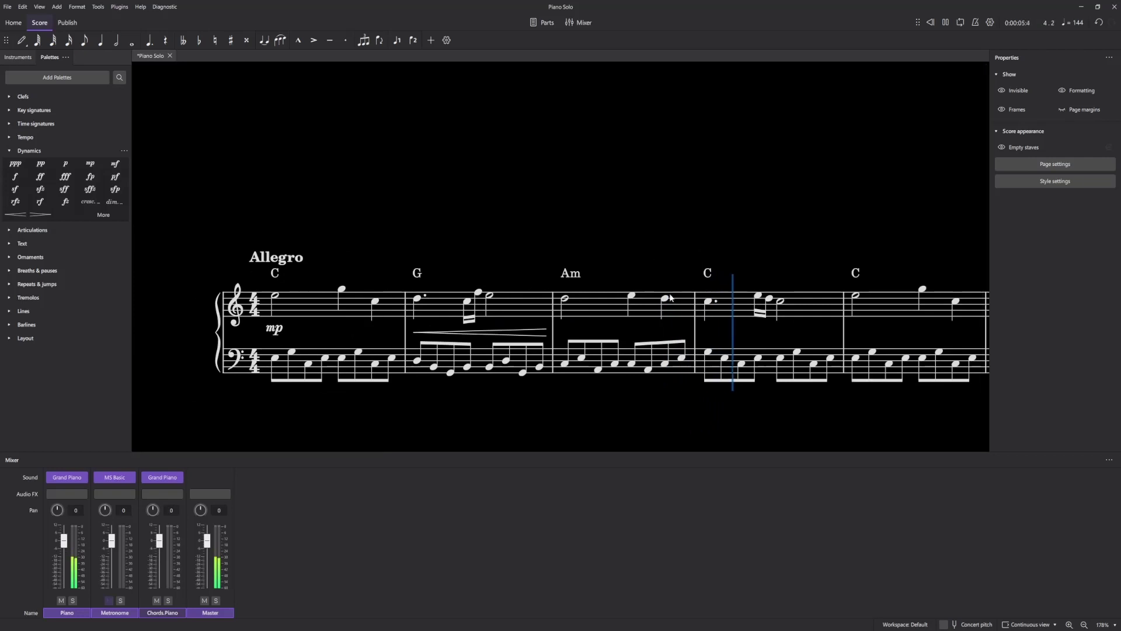
pyautogui.press('space')
# Step: Add a decrescendo hairpin from the first melody note of measure 4 and extend it to the end of the measure
pyautogui.click(707, 304)
pyautogui.hotkey('shift', '.')
pyautogui.hotkey('shift', 'Right')
pyautogui.hotkey('shift', 'Right')
pyautogui.hotkey('shift', 'Right')
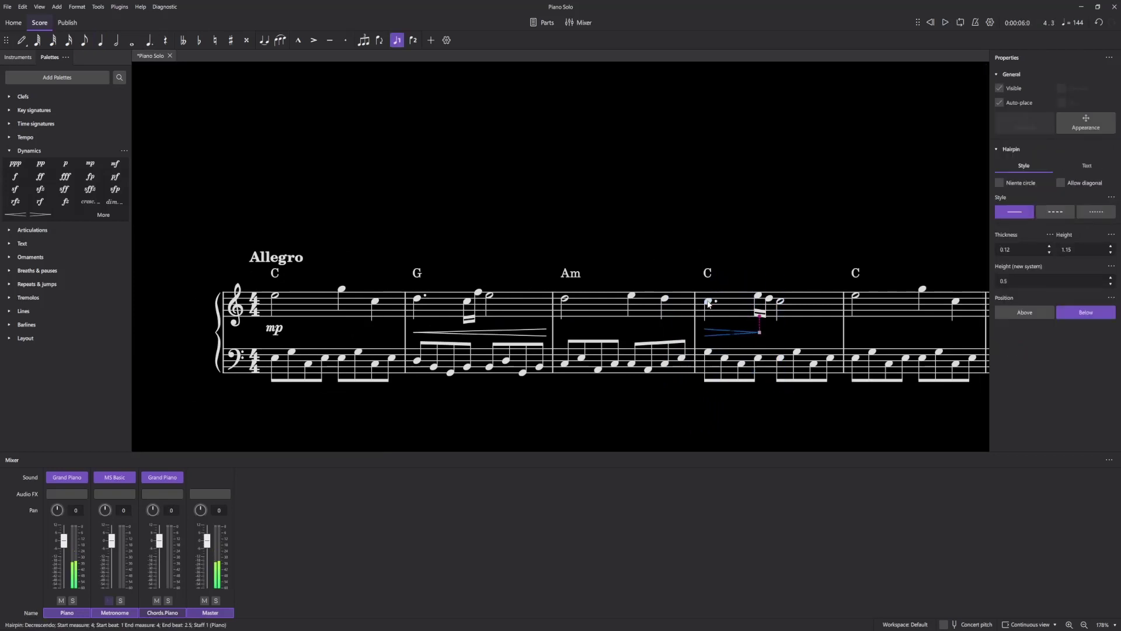
pyautogui.scroll(2, 822, 282)
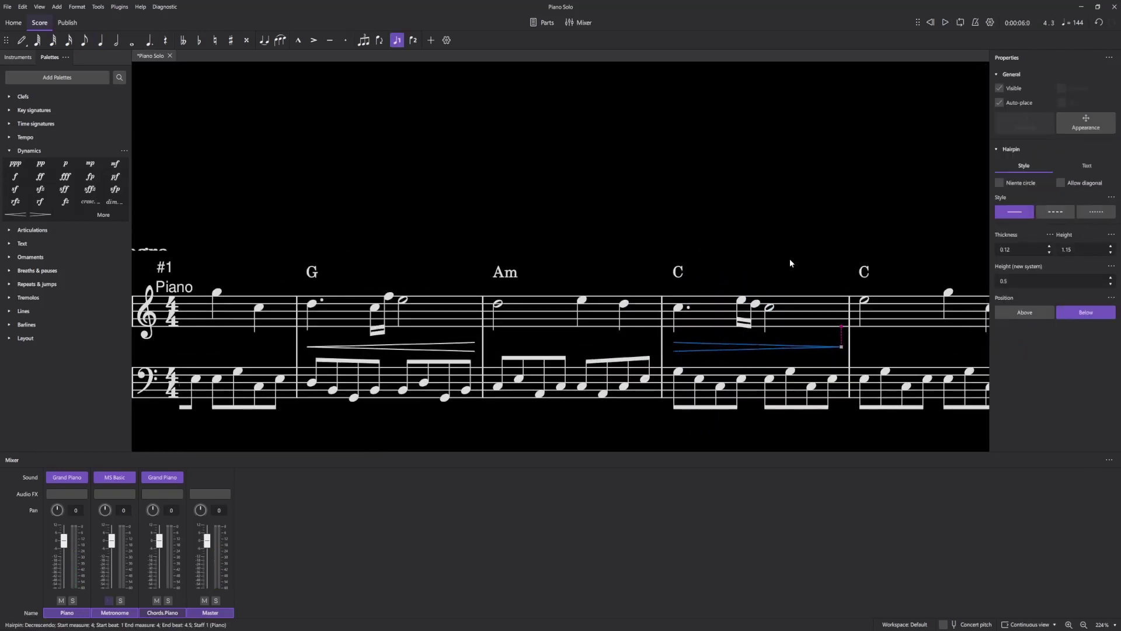
# Step: Listen to the individual melody notes of measure 5
pyautogui.moveTo(791, 260); pyautogui.dragTo(644, 250)
pyautogui.click(717, 288)
pyautogui.click(801, 281)
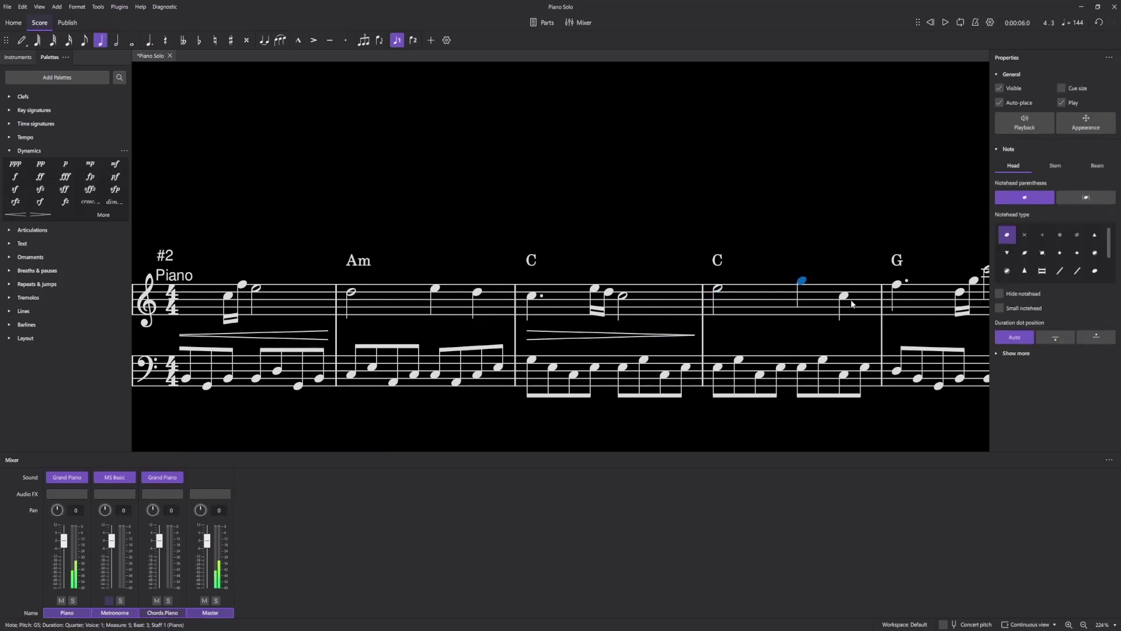
pyautogui.click(844, 296)
# Step: Add a crescendo hairpin in measure 6 from the first sixteenth note to the end of the measure
pyautogui.moveTo(760, 239); pyautogui.dragTo(458, 219)
pyautogui.click(595, 263)
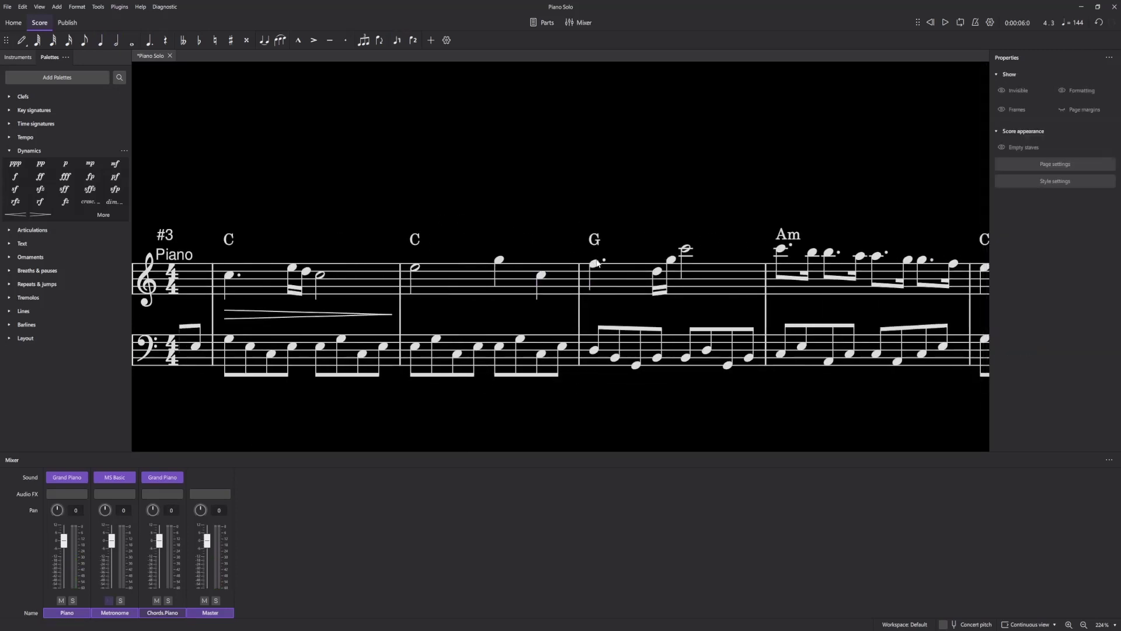
pyautogui.click(656, 273)
pyautogui.hotkey('shift', ',')
pyautogui.hotkey('shift', 'Right')
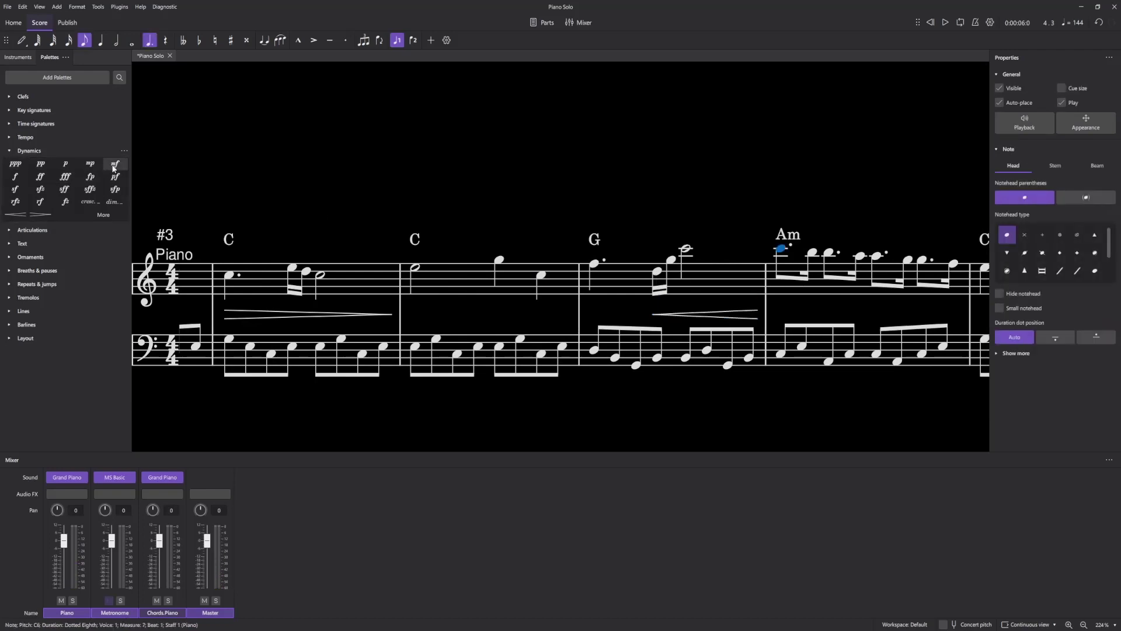
# Step: Add an f dynamic at the first melody note of measure 7
pyautogui.click(15, 176)
pyautogui.scroll(3, 798, 200)
pyautogui.moveTo(802, 200); pyautogui.dragTo(424, 141)
pyautogui.scroll(-5, 442, 251)
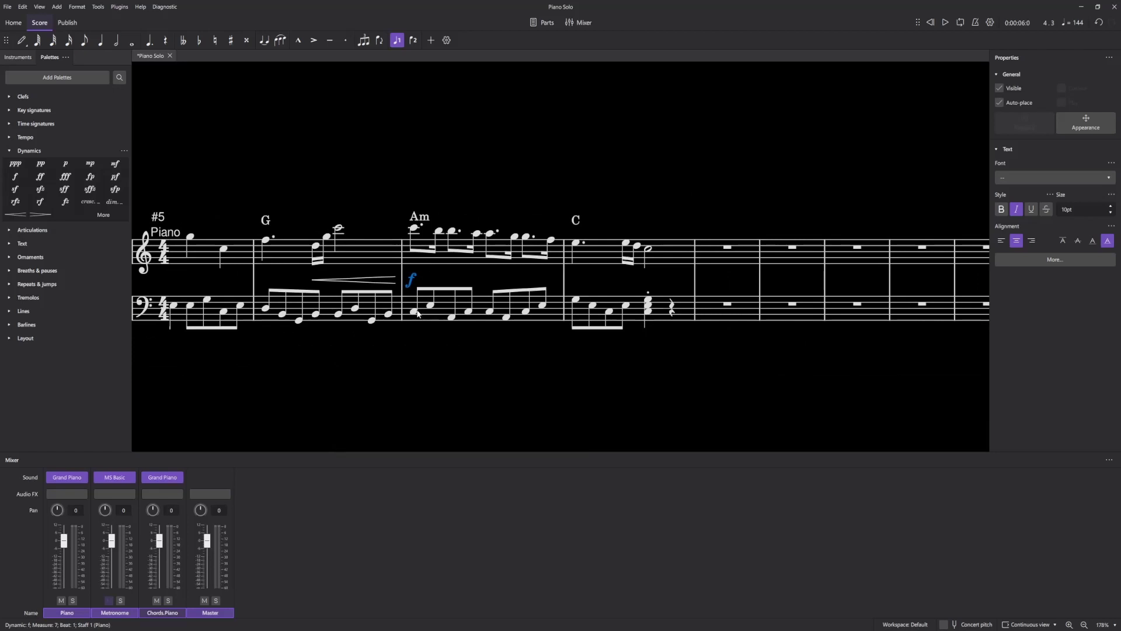
# Step: Add a decrescendo hairpin under the opening dotted quarter note of measure 8
pyautogui.scroll(3, 416, 314)
pyautogui.scroll(-3, 651, 239)
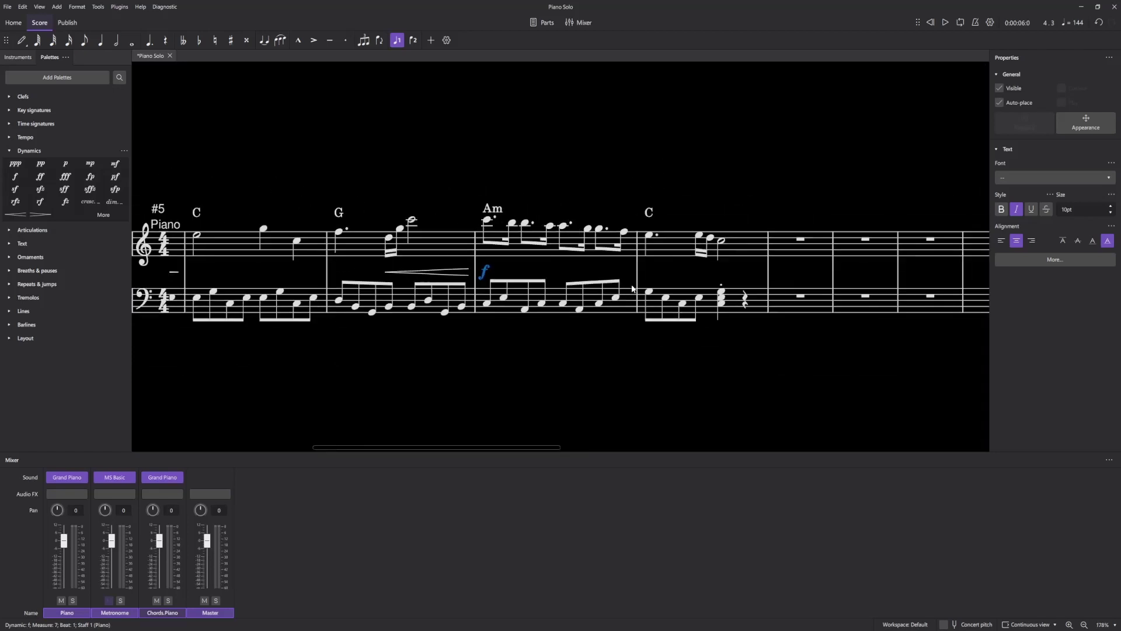
pyautogui.click(650, 236)
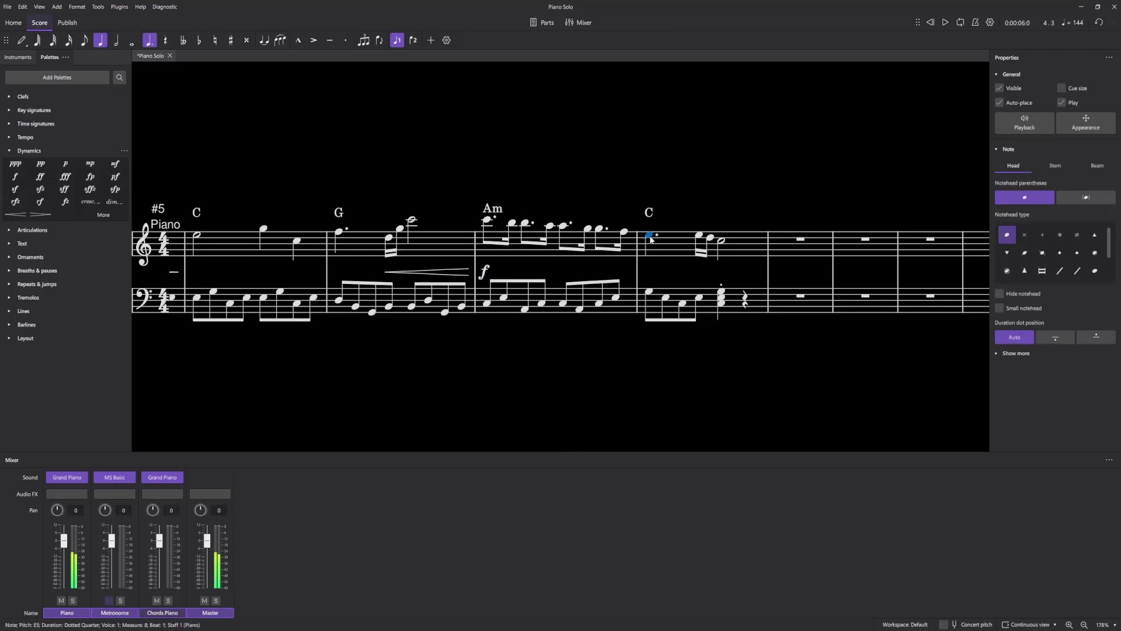
pyautogui.click(720, 242)
pyautogui.scroll(2, 712, 276)
pyautogui.scroll(-3, 679, 265)
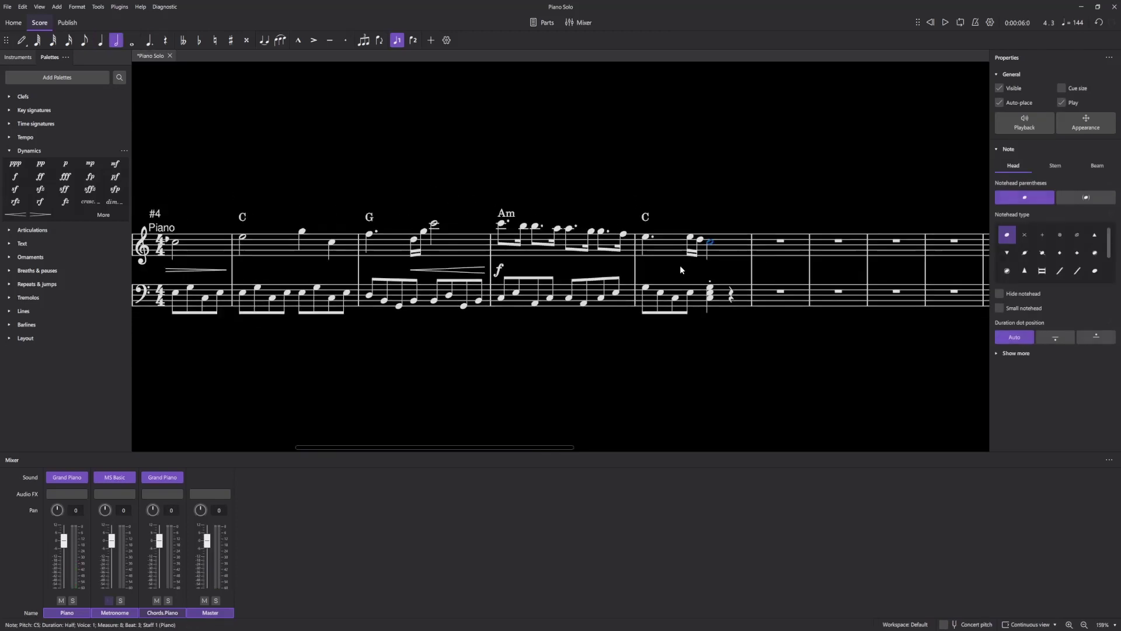
pyautogui.click(646, 238)
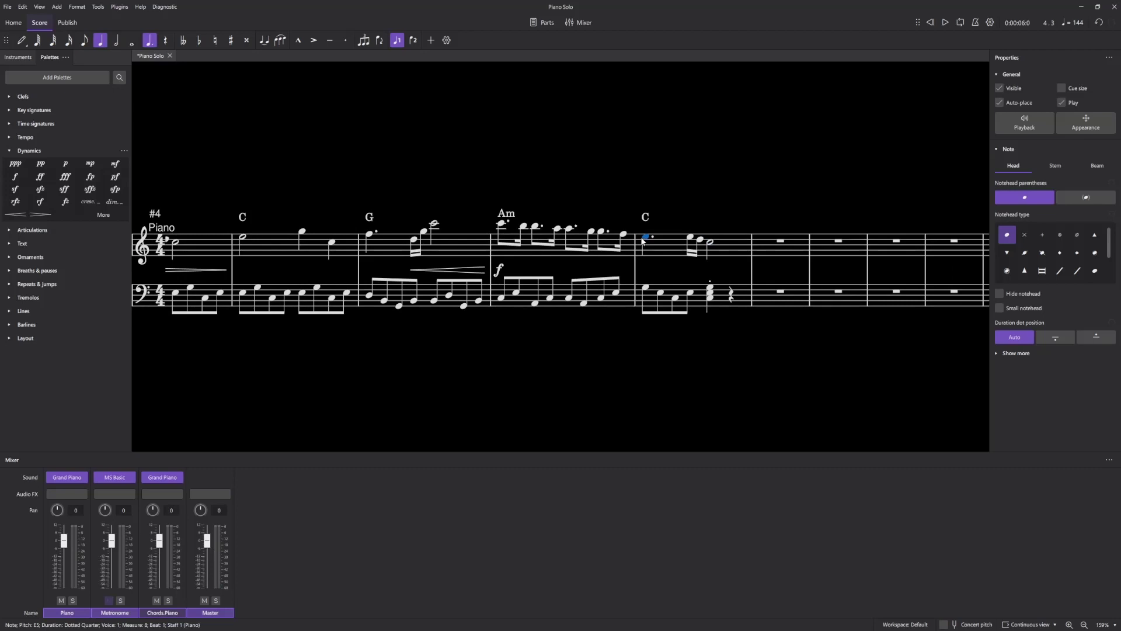
pyautogui.hotkey('shift', '.')
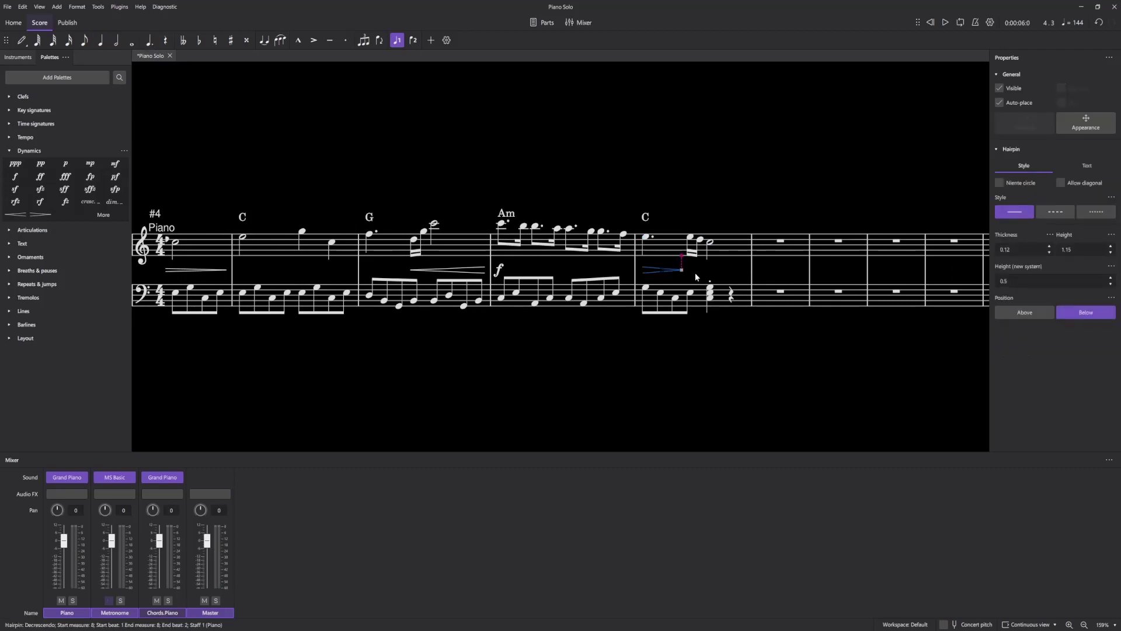
# Step: Play back the ending of the solo with its new dynamics
pyautogui.scroll(-4, 695, 276)
pyautogui.hscroll(-6, 538, 352)
pyautogui.click(956, 243)
pyautogui.scroll(10, 956, 243)
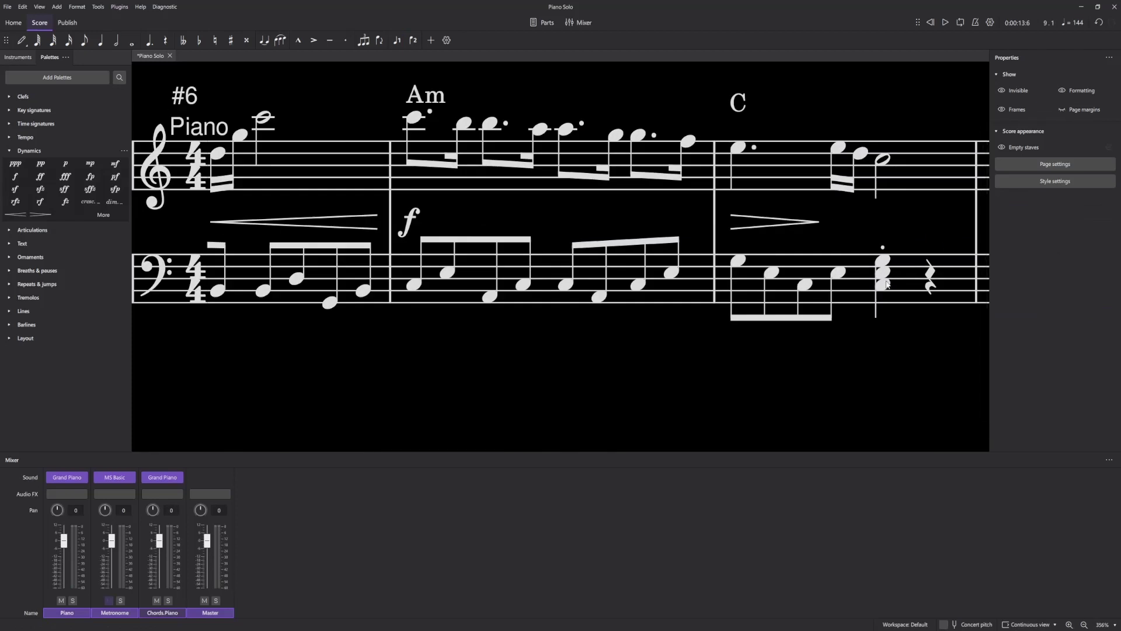
# Step: Move the staccato bass chord of measure 8 from beat 3 to the quarter rest on beat 4
pyautogui.click(883, 261)
pyautogui.click(930, 284)
pyautogui.click(883, 284)
pyautogui.keyDown('shift'); pyautogui.click(887, 259); pyautogui.keyUp('shift')
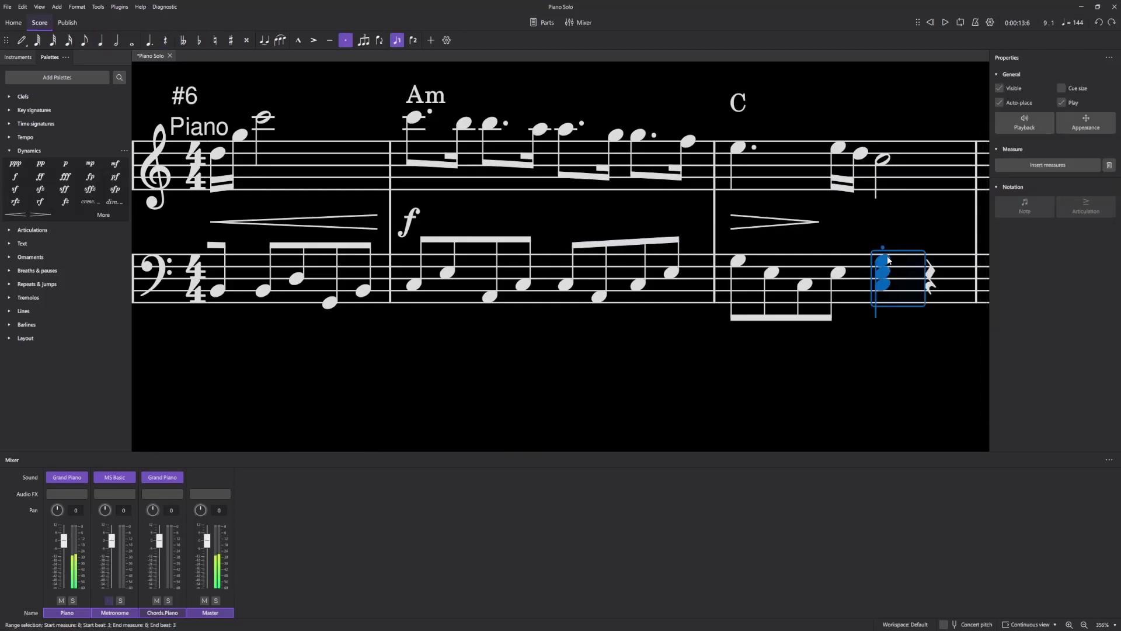
pyautogui.click(885, 284)
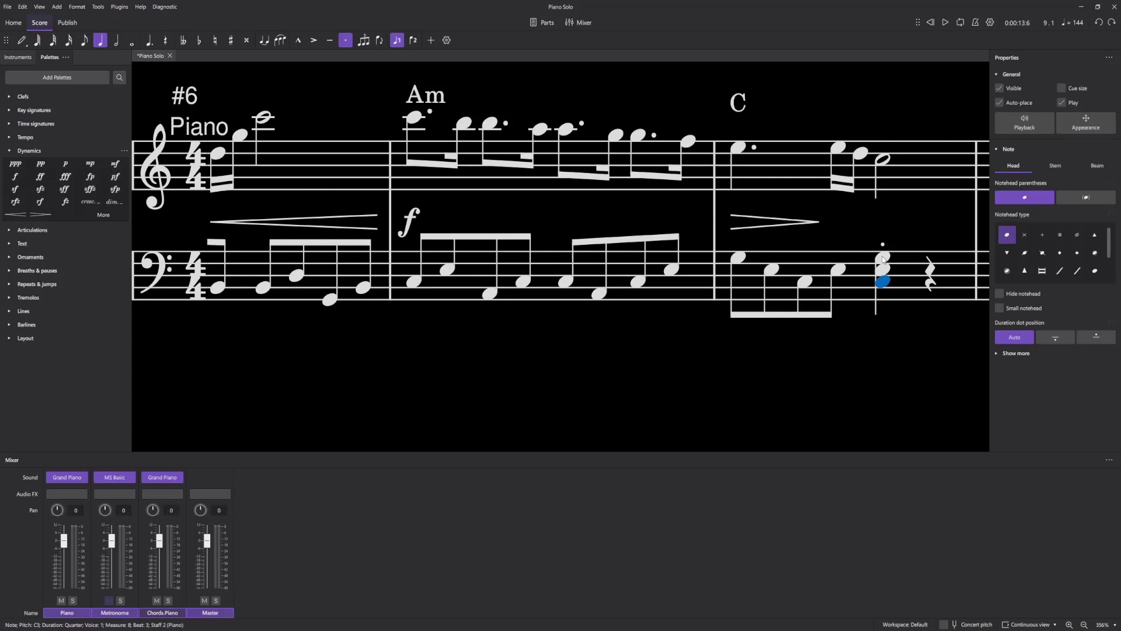
pyautogui.keyDown('shift'); pyautogui.click(884, 259); pyautogui.keyUp('shift')
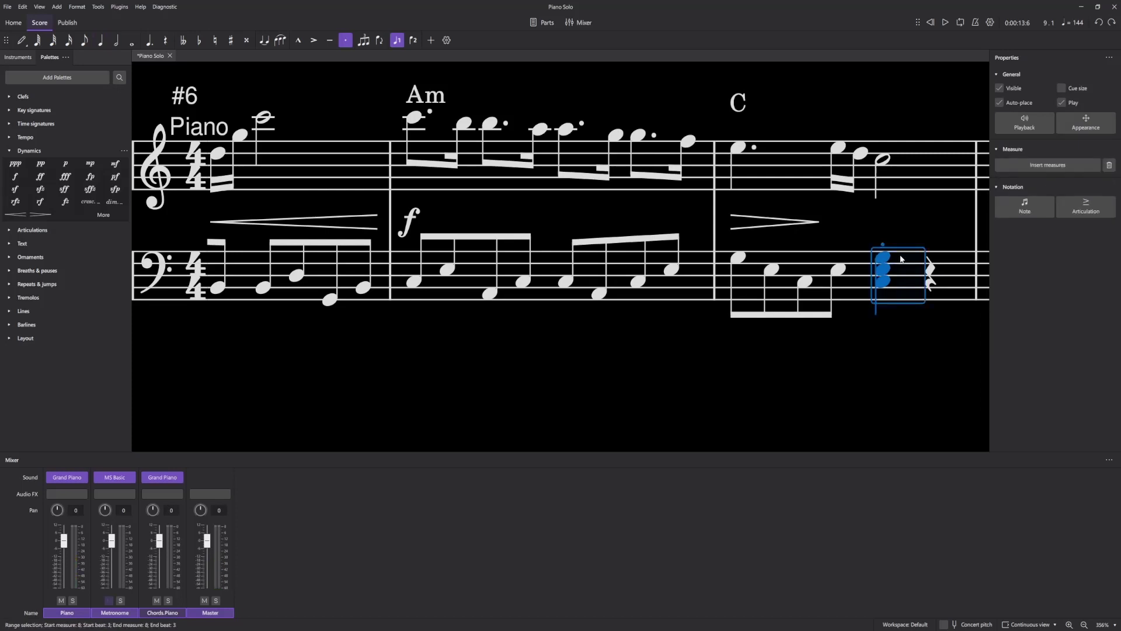
pyautogui.hotkey('ctrl', 'x')
pyautogui.click(930, 275)
pyautogui.hotkey('ctrl', 'v')
pyautogui.scroll(5, 908, 279)
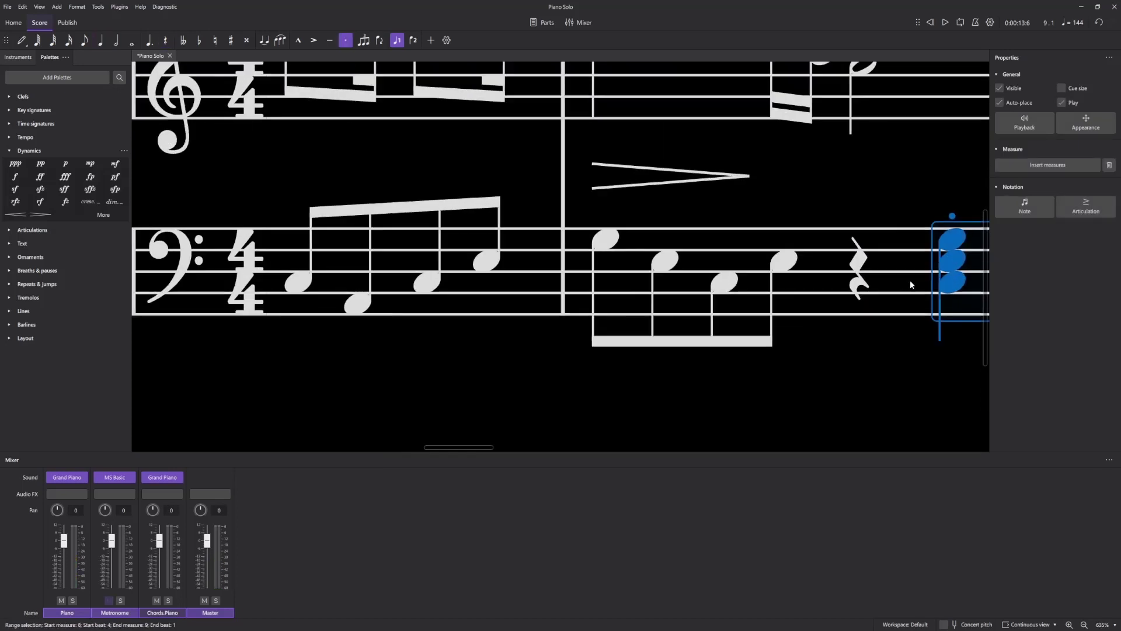
# Step: Play back measure 8 from its first bass note to hear the moved chord
pyautogui.moveTo(849, 209); pyautogui.dragTo(748, 224)
pyautogui.click(506, 253)
pyautogui.press('space')
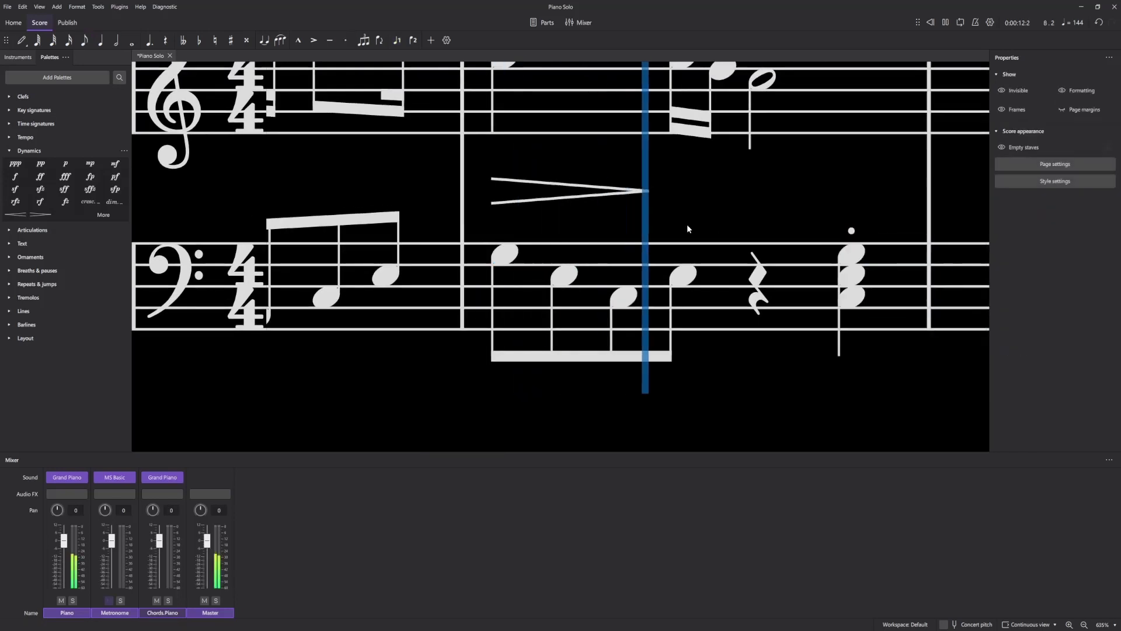
pyautogui.press('space')
# Step: Replace the beat 3 quarter rest in the bass staff of measure 8 with a quarter note C3
pyautogui.click(688, 270)
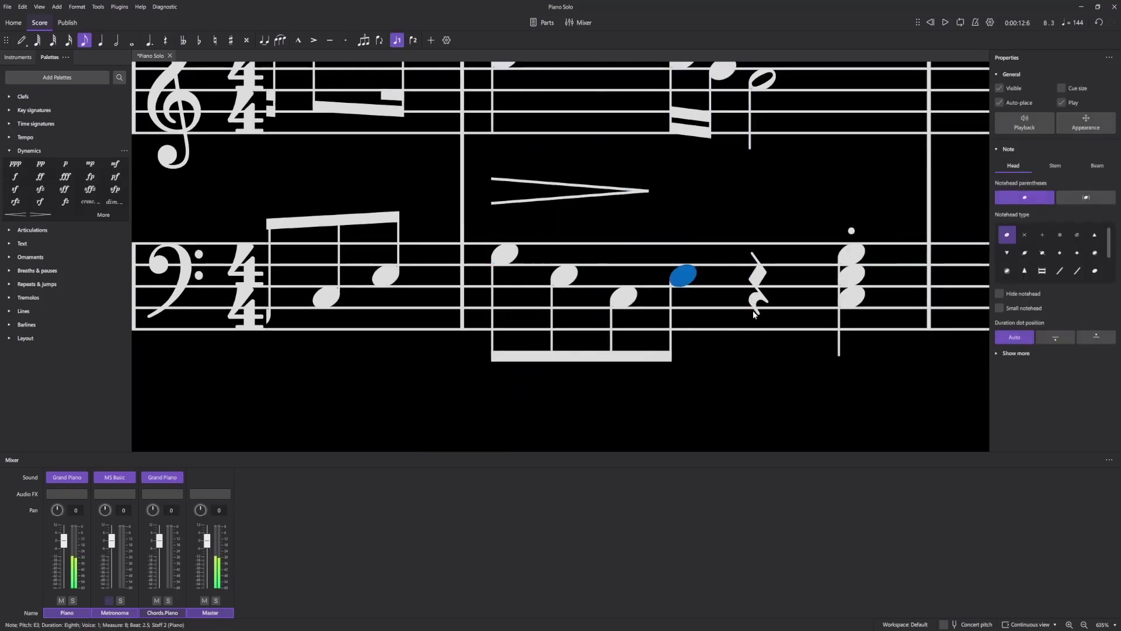
pyautogui.press('n')
pyautogui.press('5')
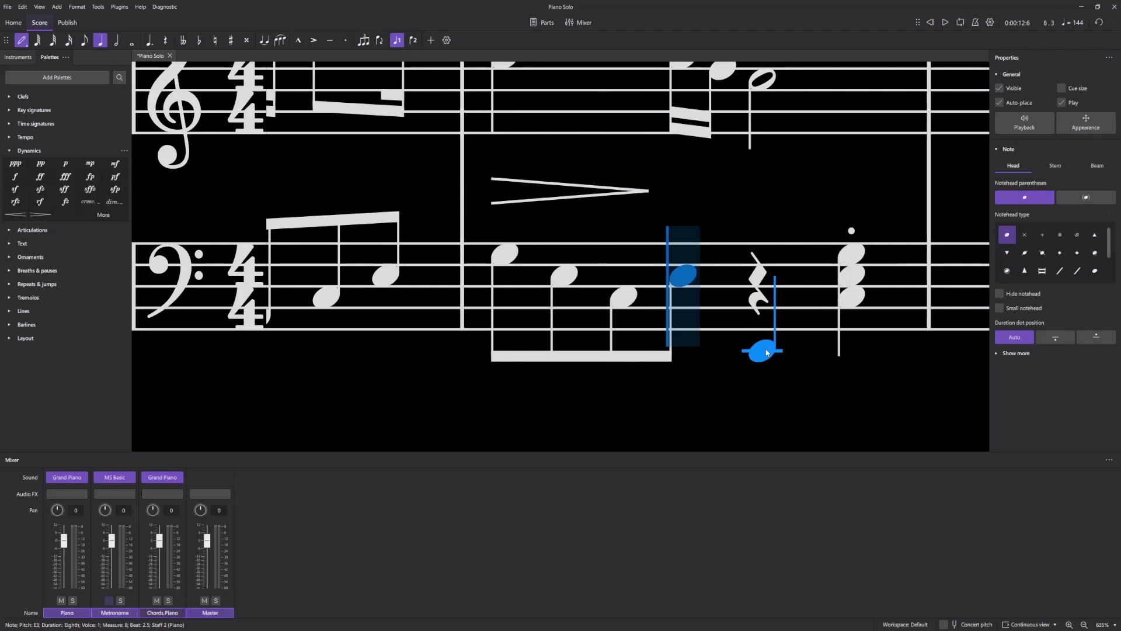
pyautogui.click(763, 307)
pyautogui.press('Escape')
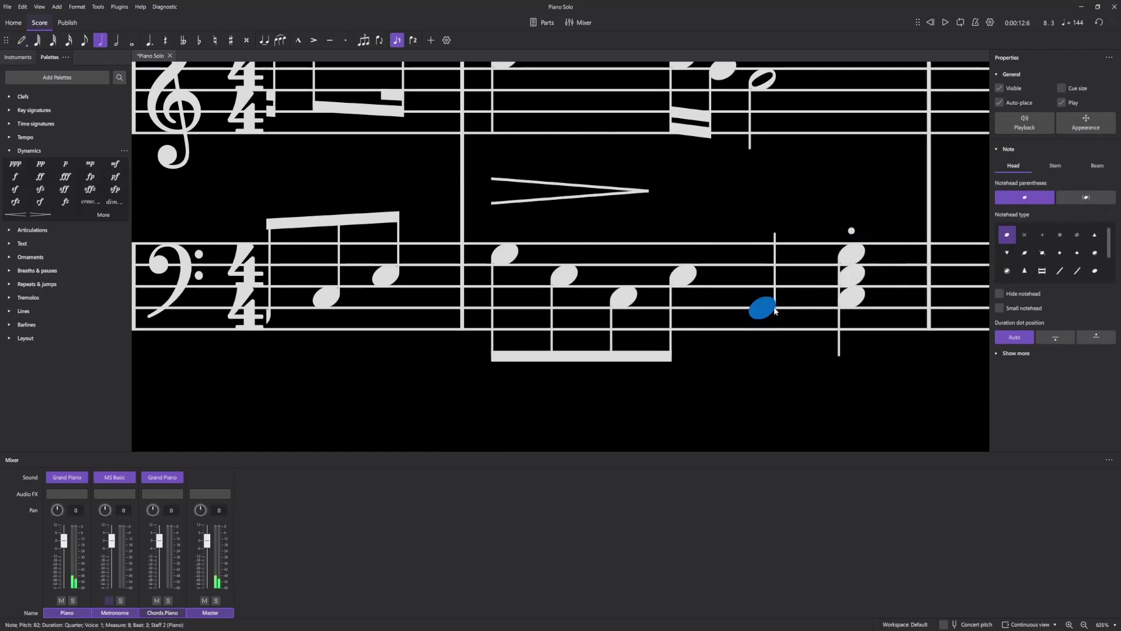
pyautogui.press('Right')
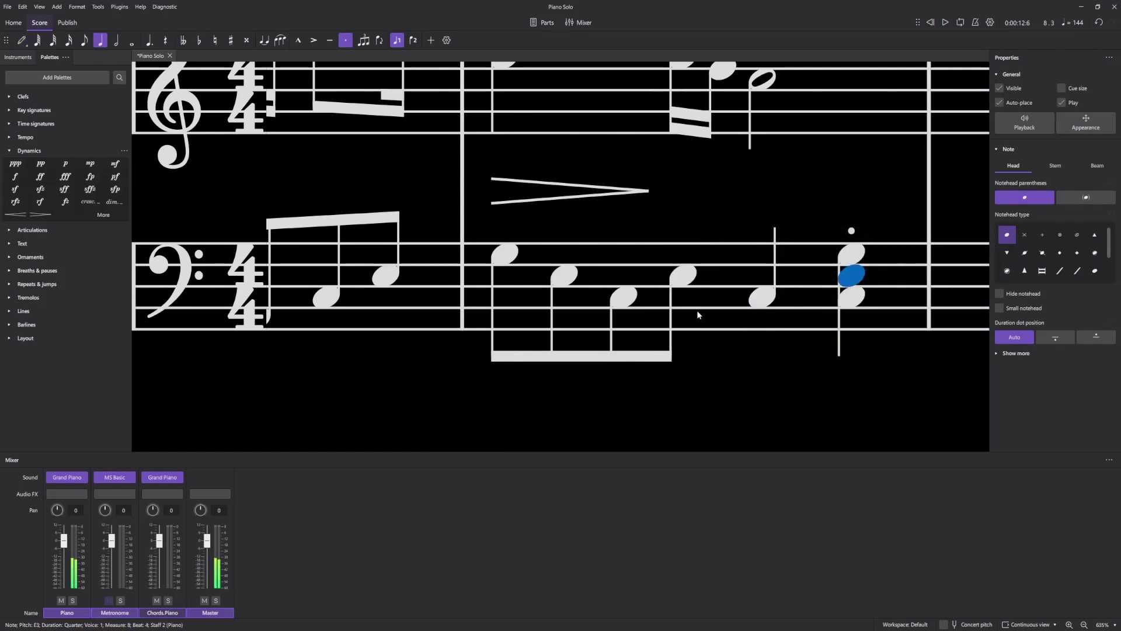
# Step: Play back the solo's last two measures from the first bass note of measure 7
pyautogui.scroll(-5, 698, 315)
pyautogui.click(313, 304)
pyautogui.press('space')
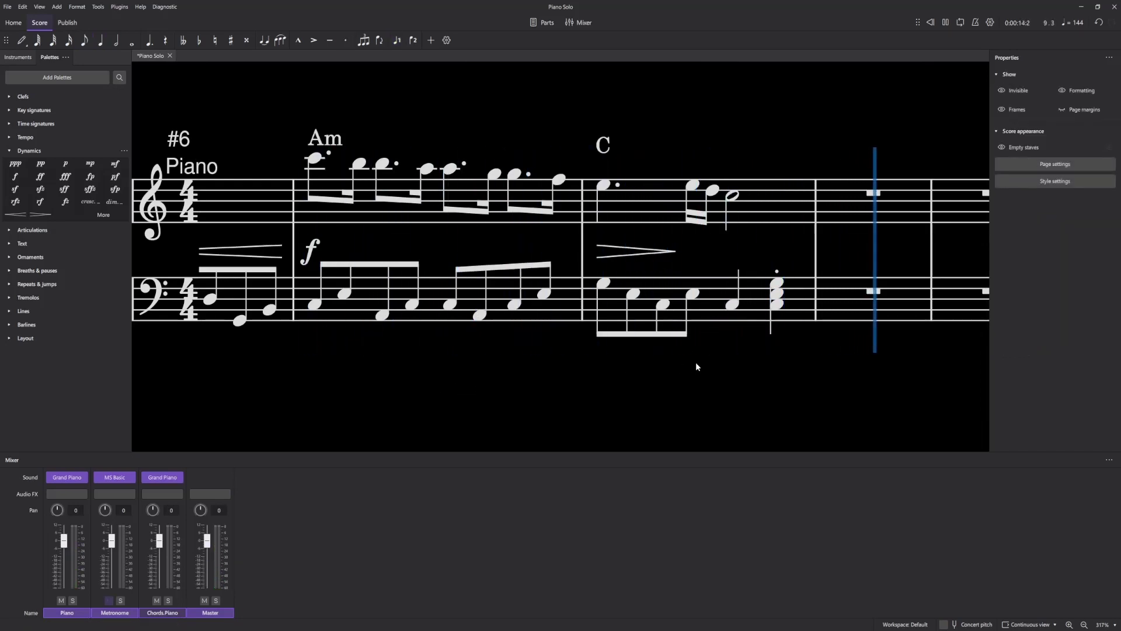
pyautogui.press('space')
# Step: Play back the solo from the first treble note of measure 1
pyautogui.scroll(-7, 731, 351)
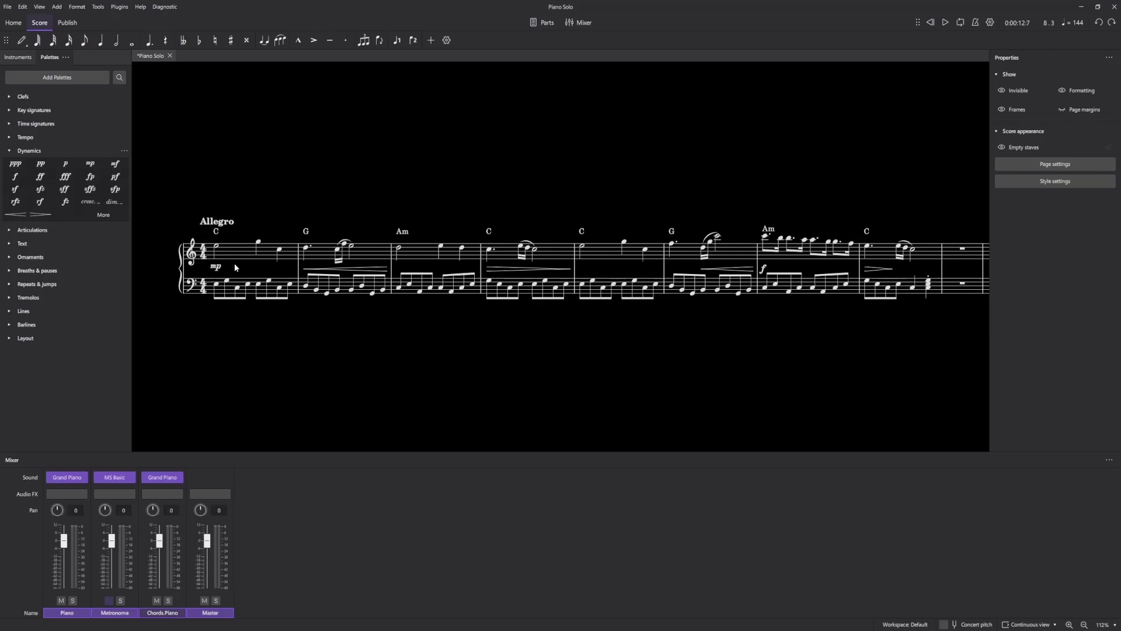
pyautogui.scroll(5, 239, 265)
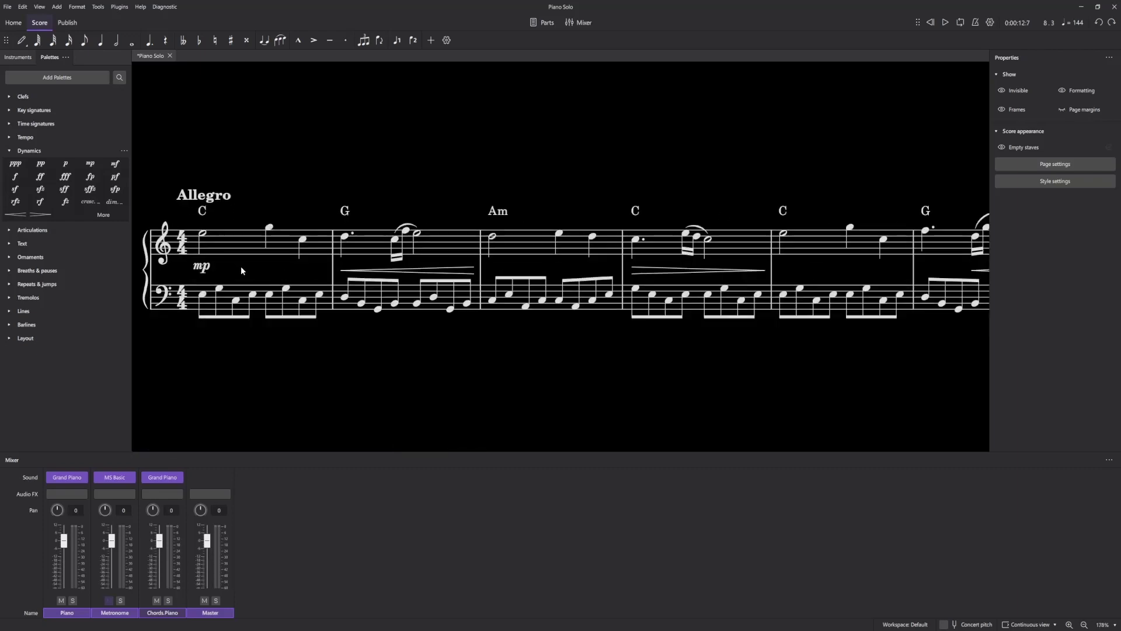
pyautogui.moveTo(240, 265); pyautogui.dragTo(323, 278)
pyautogui.scroll(-2, 326, 279)
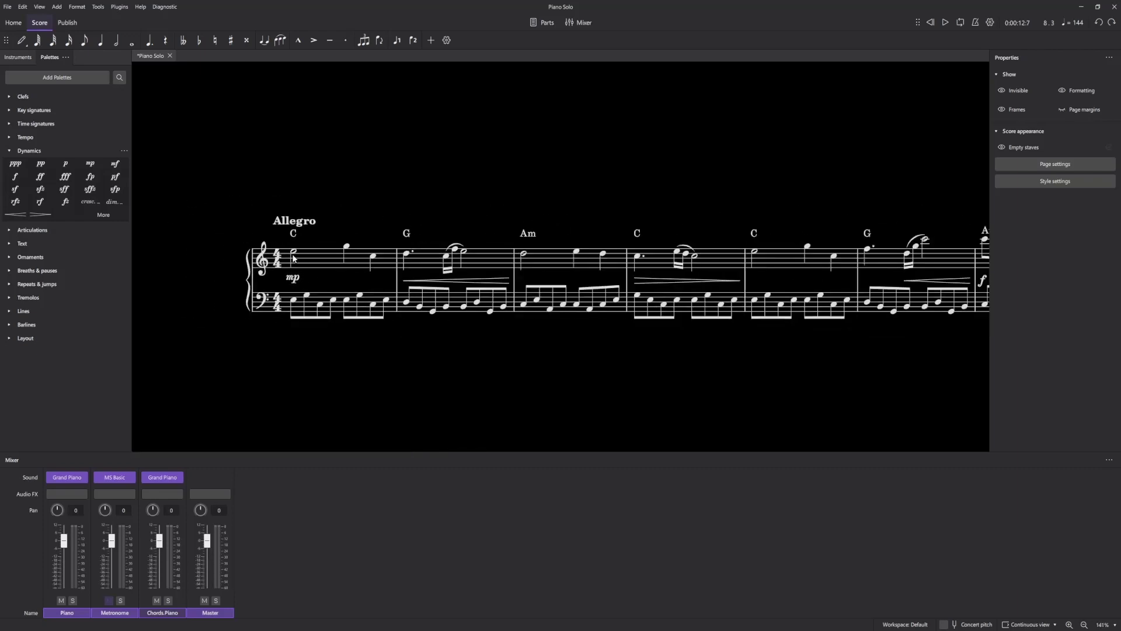
pyautogui.click(295, 259)
pyautogui.scroll(-3, 429, 205)
pyautogui.moveTo(465, 180); pyautogui.dragTo(354, 164)
pyautogui.click(353, 163)
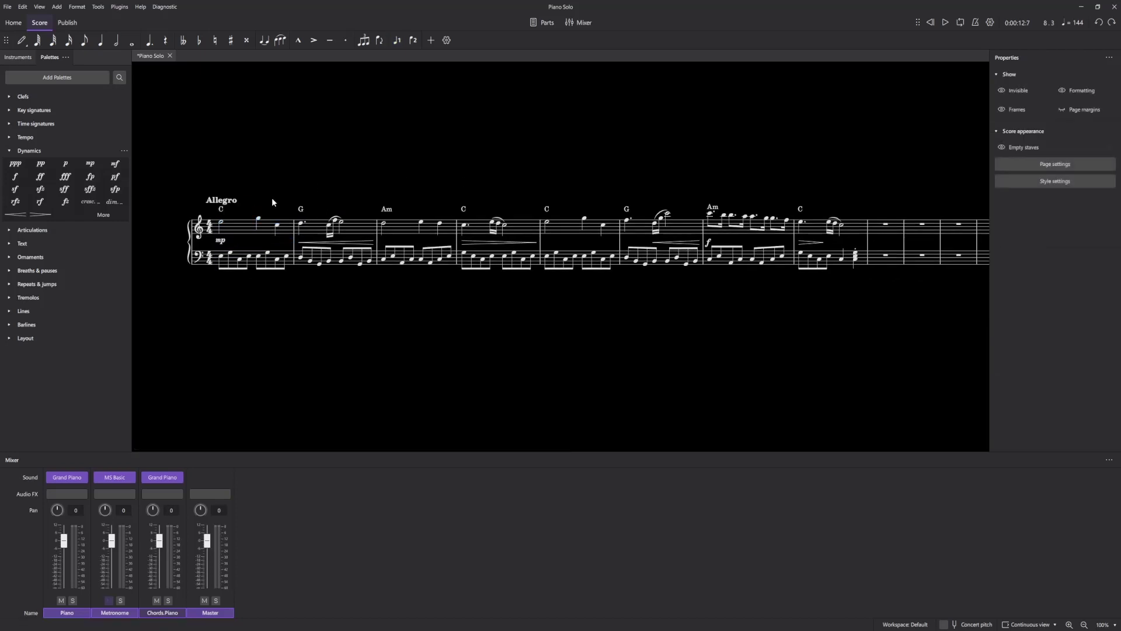
pyautogui.click(222, 222)
pyautogui.press('space')
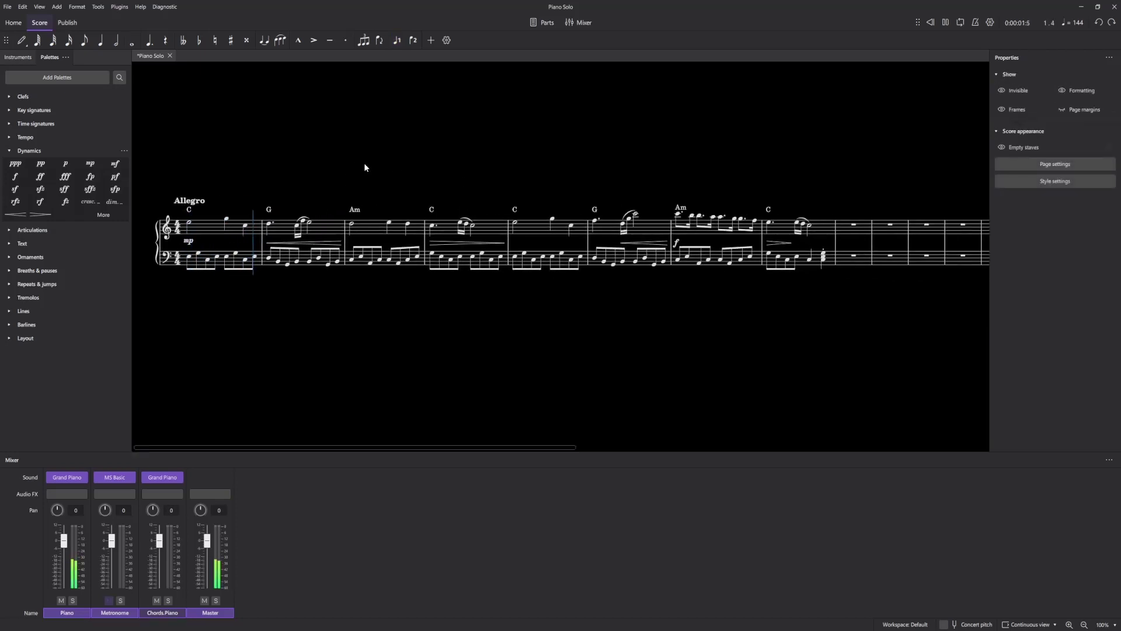